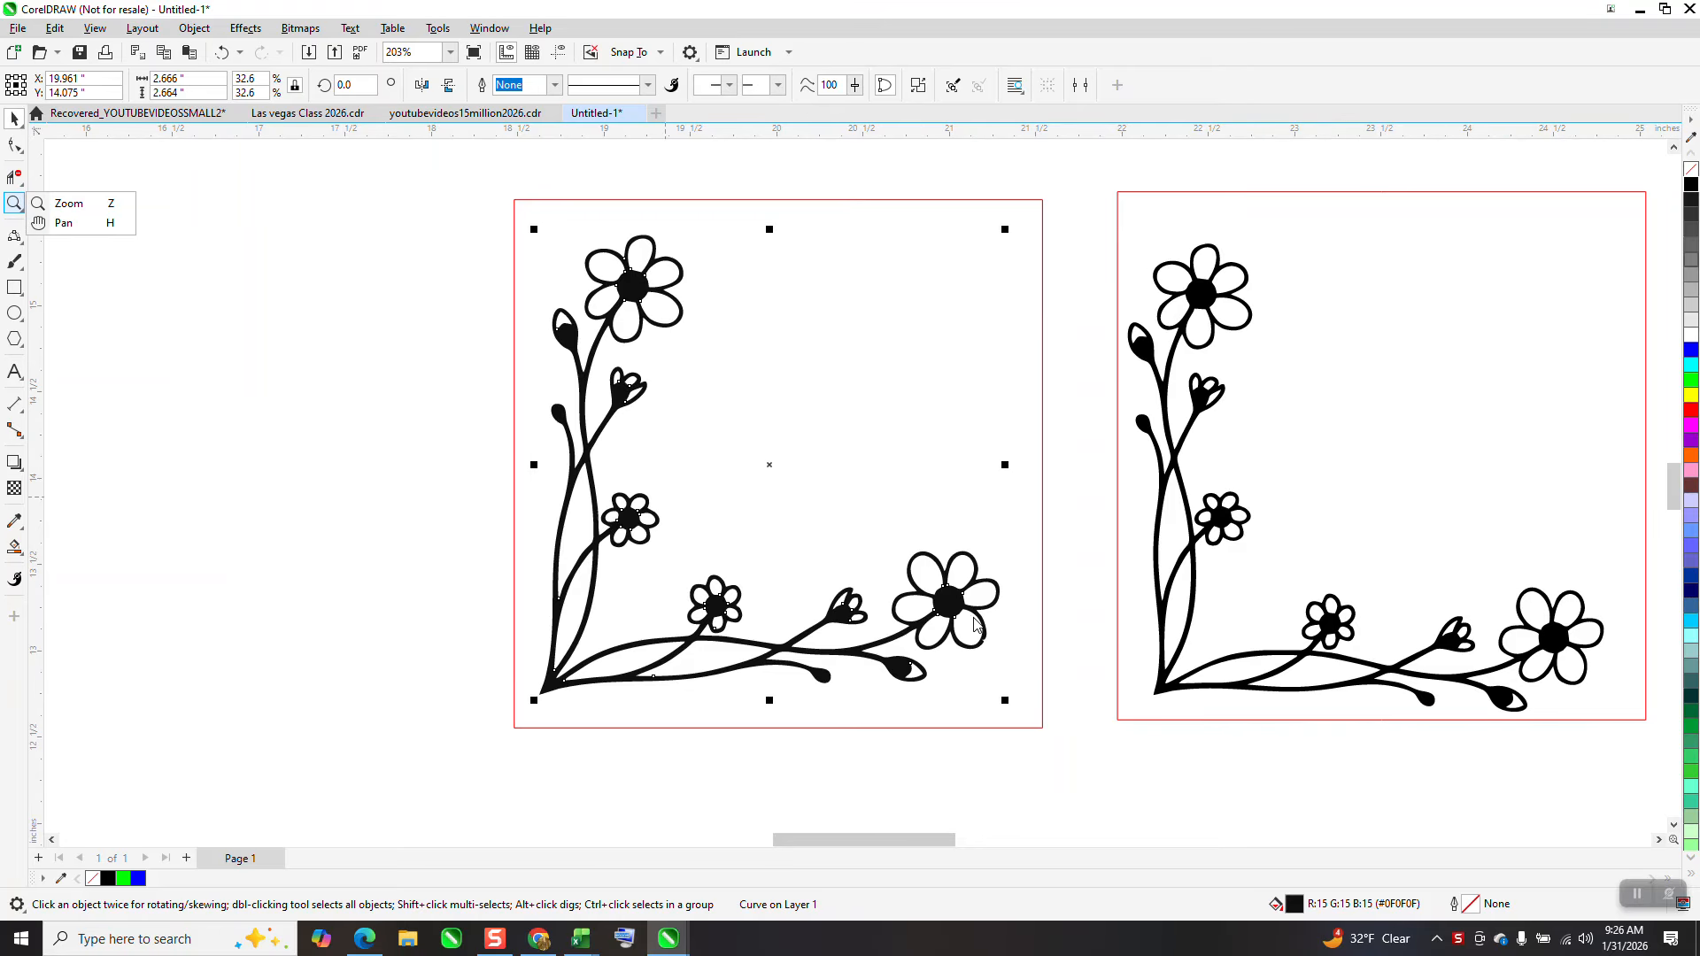
Zoom into the large flower's petal and delete the stray nodes at its tip with the Shape tool
{"action": "left_click", "coordinate": [16, 211]}
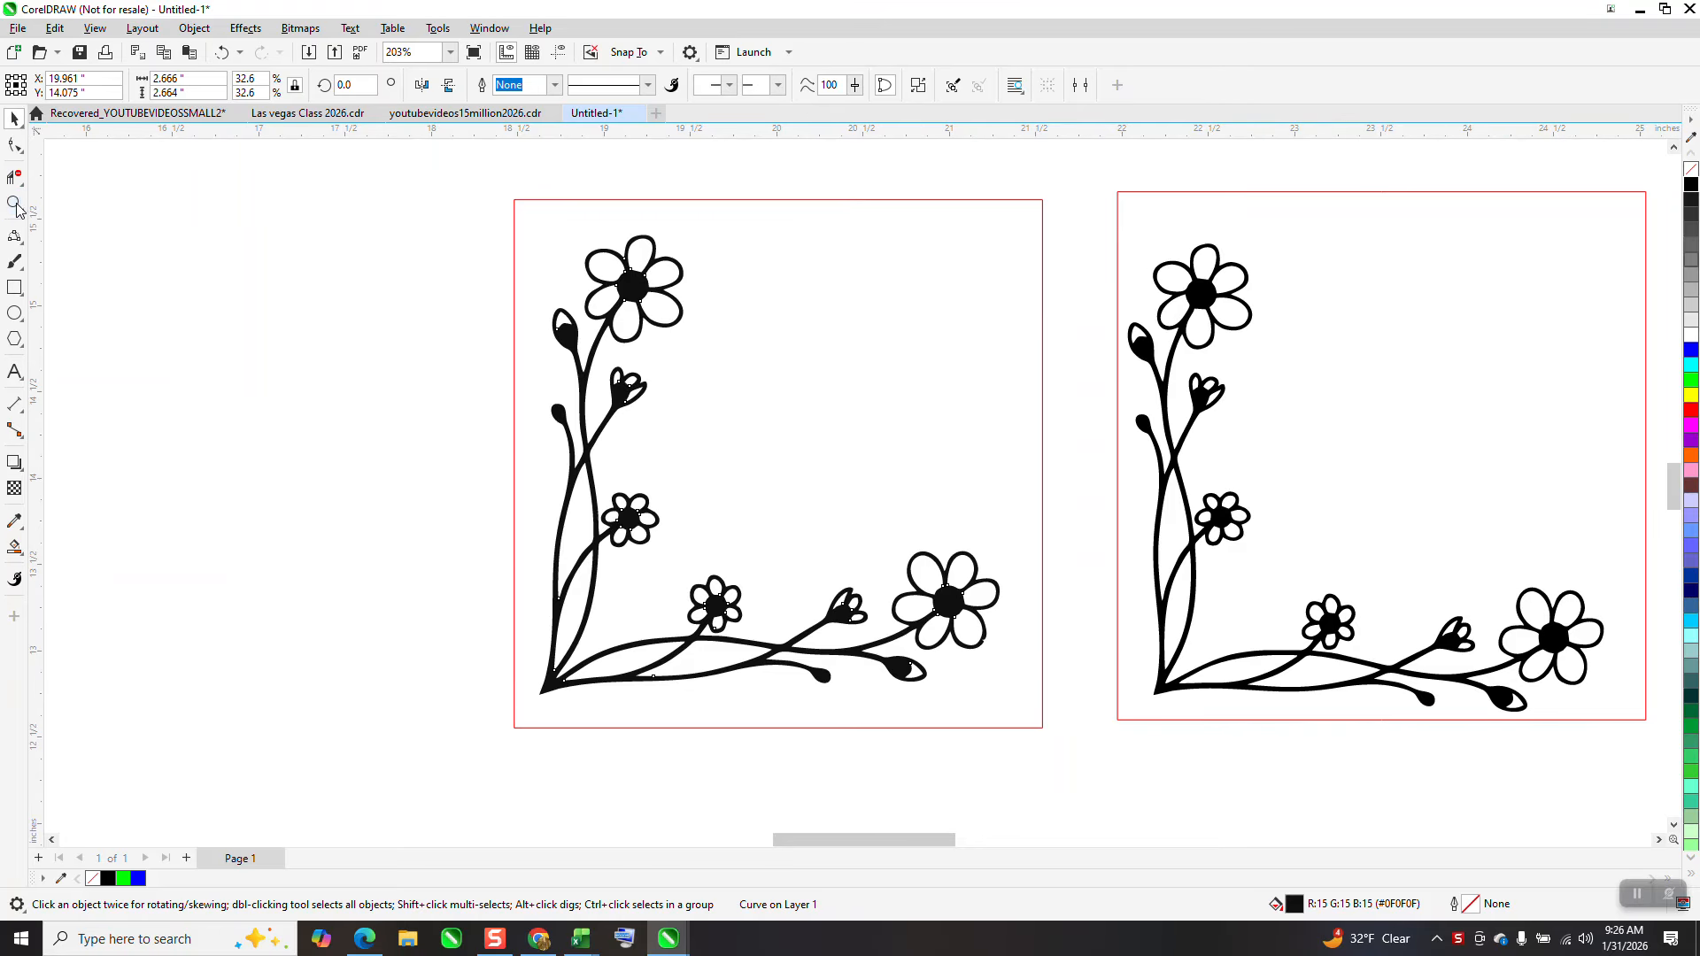
{"action": "left_click", "coordinate": [1080, 768]}
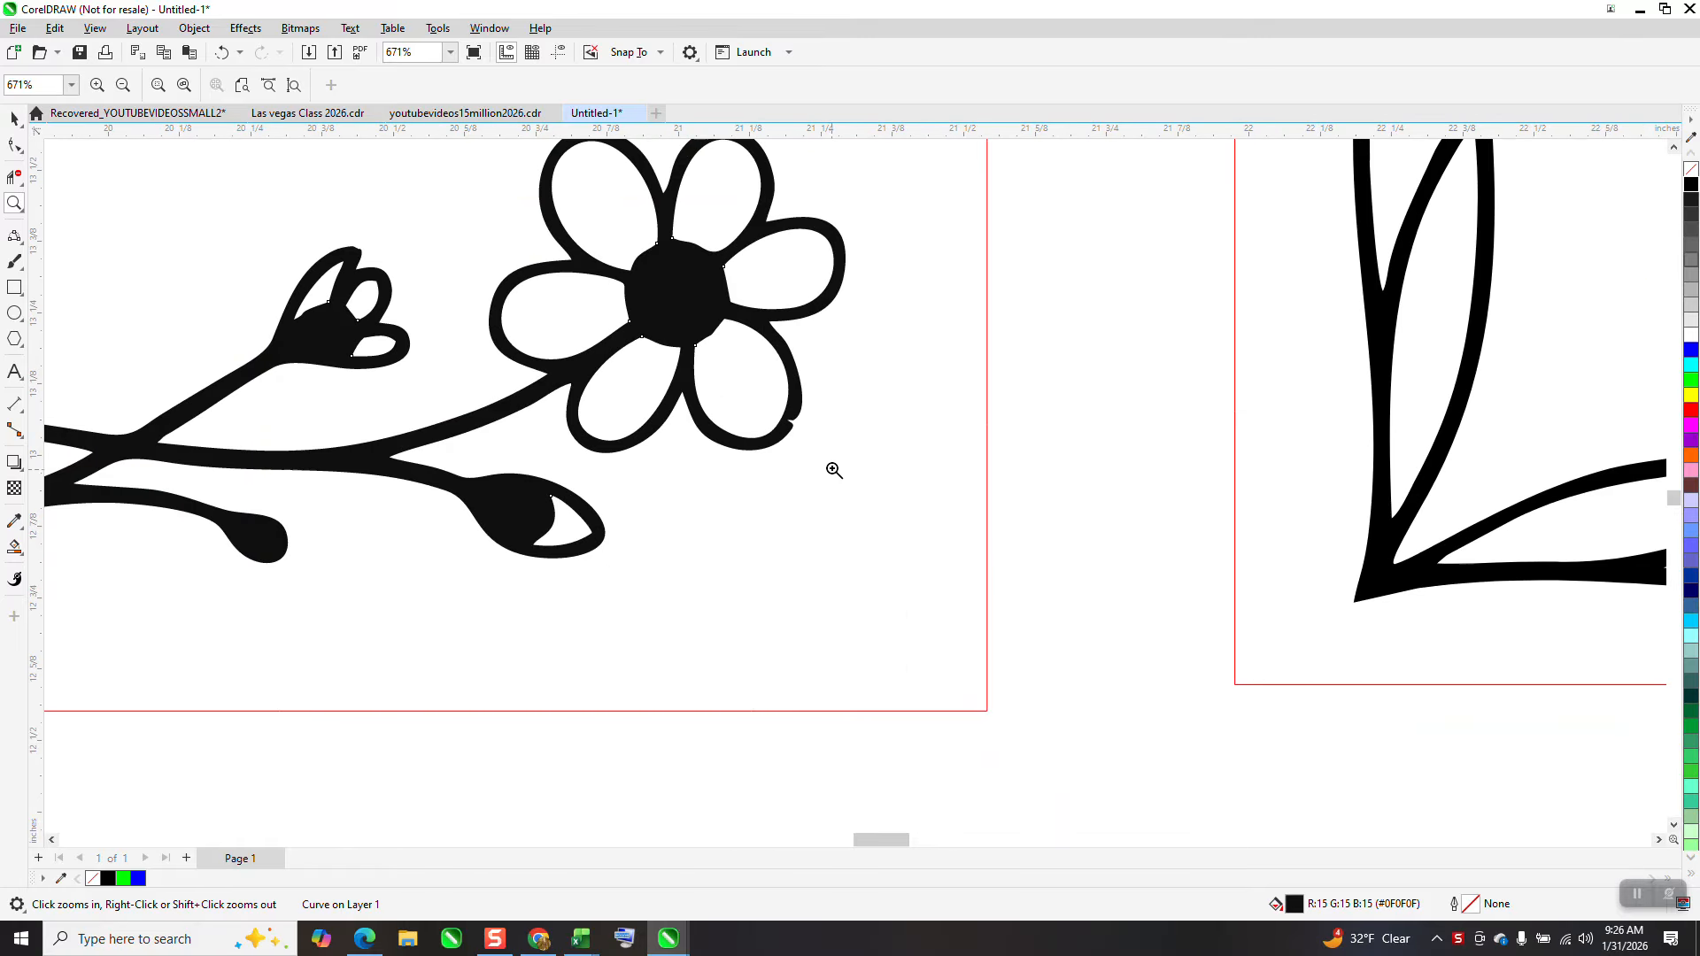
{"action": "left_click_drag", "start_coordinate": [771, 412], "coordinate": [866, 450]}
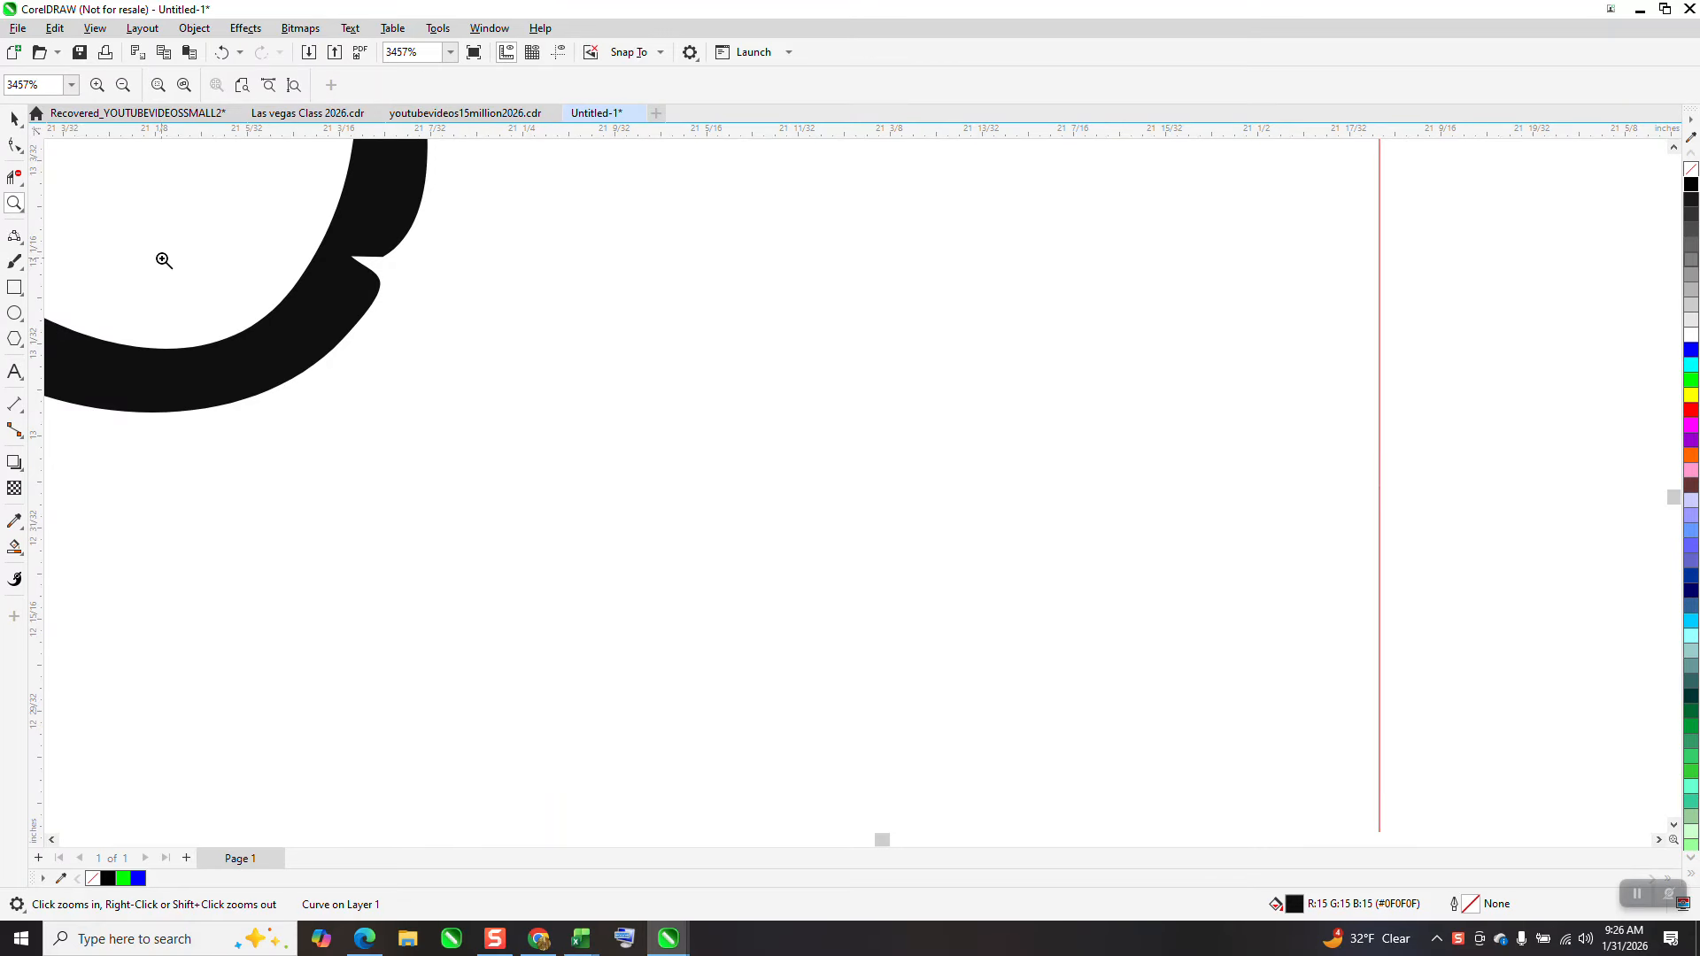
{"action": "left_click", "coordinate": [15, 145]}
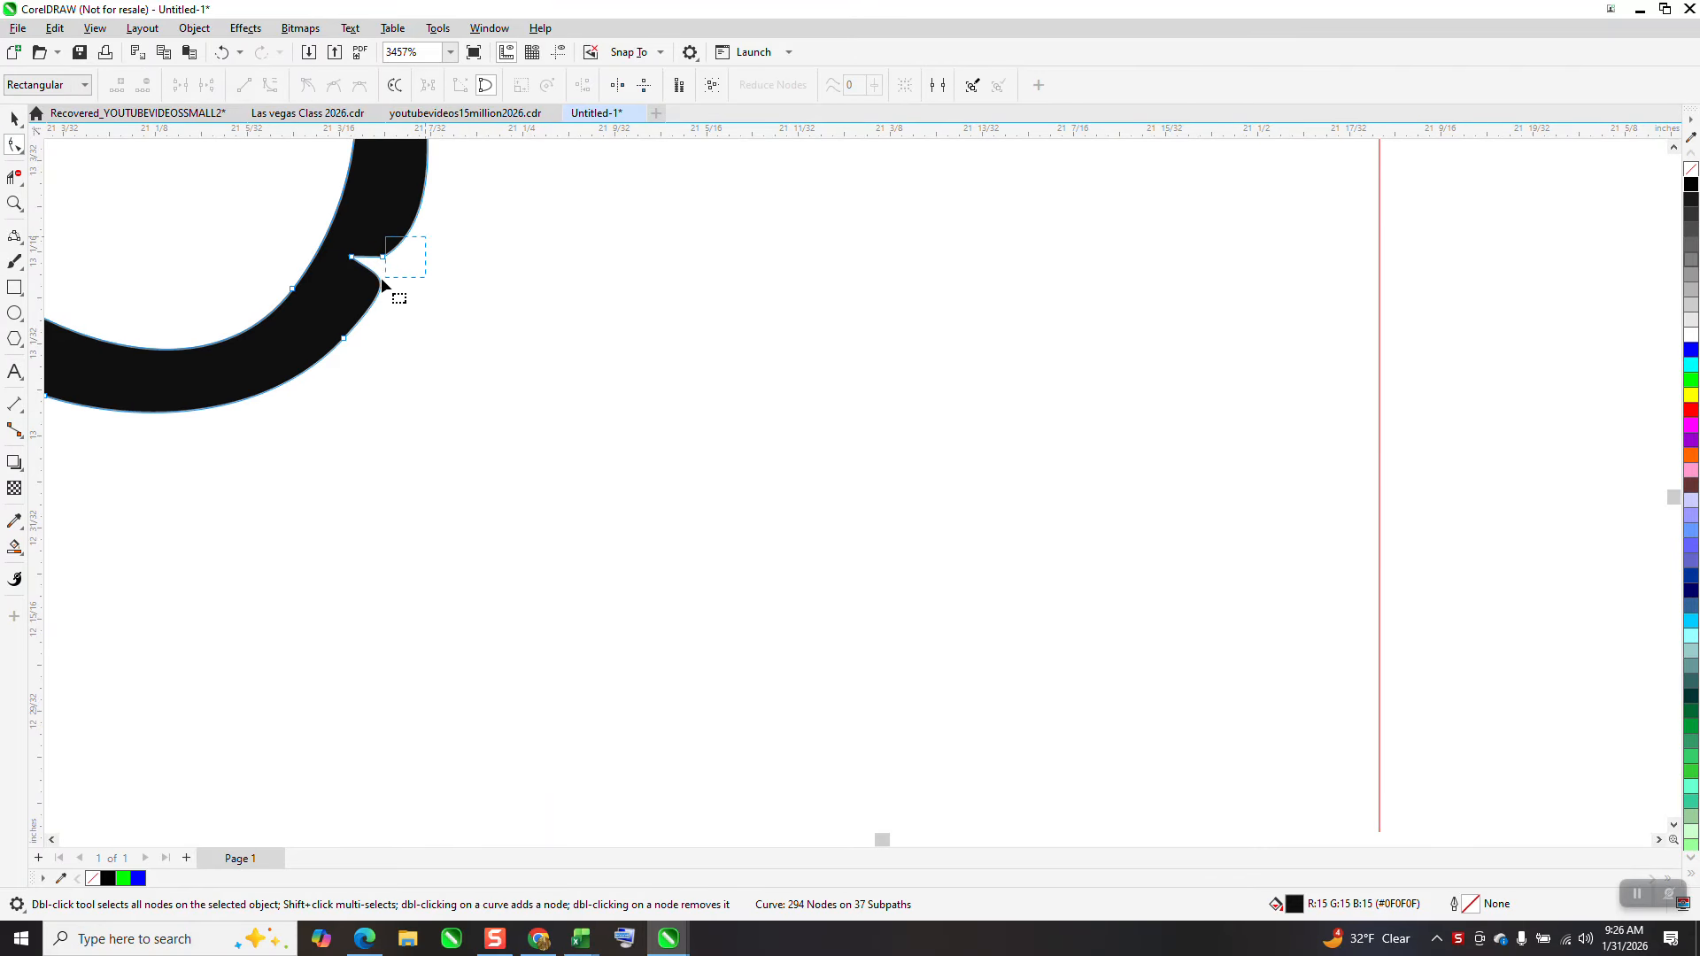
{"action": "left_click_drag", "start_coordinate": [382, 281], "coordinate": [343, 299]}
{"action": "key", "text": "Delete"}
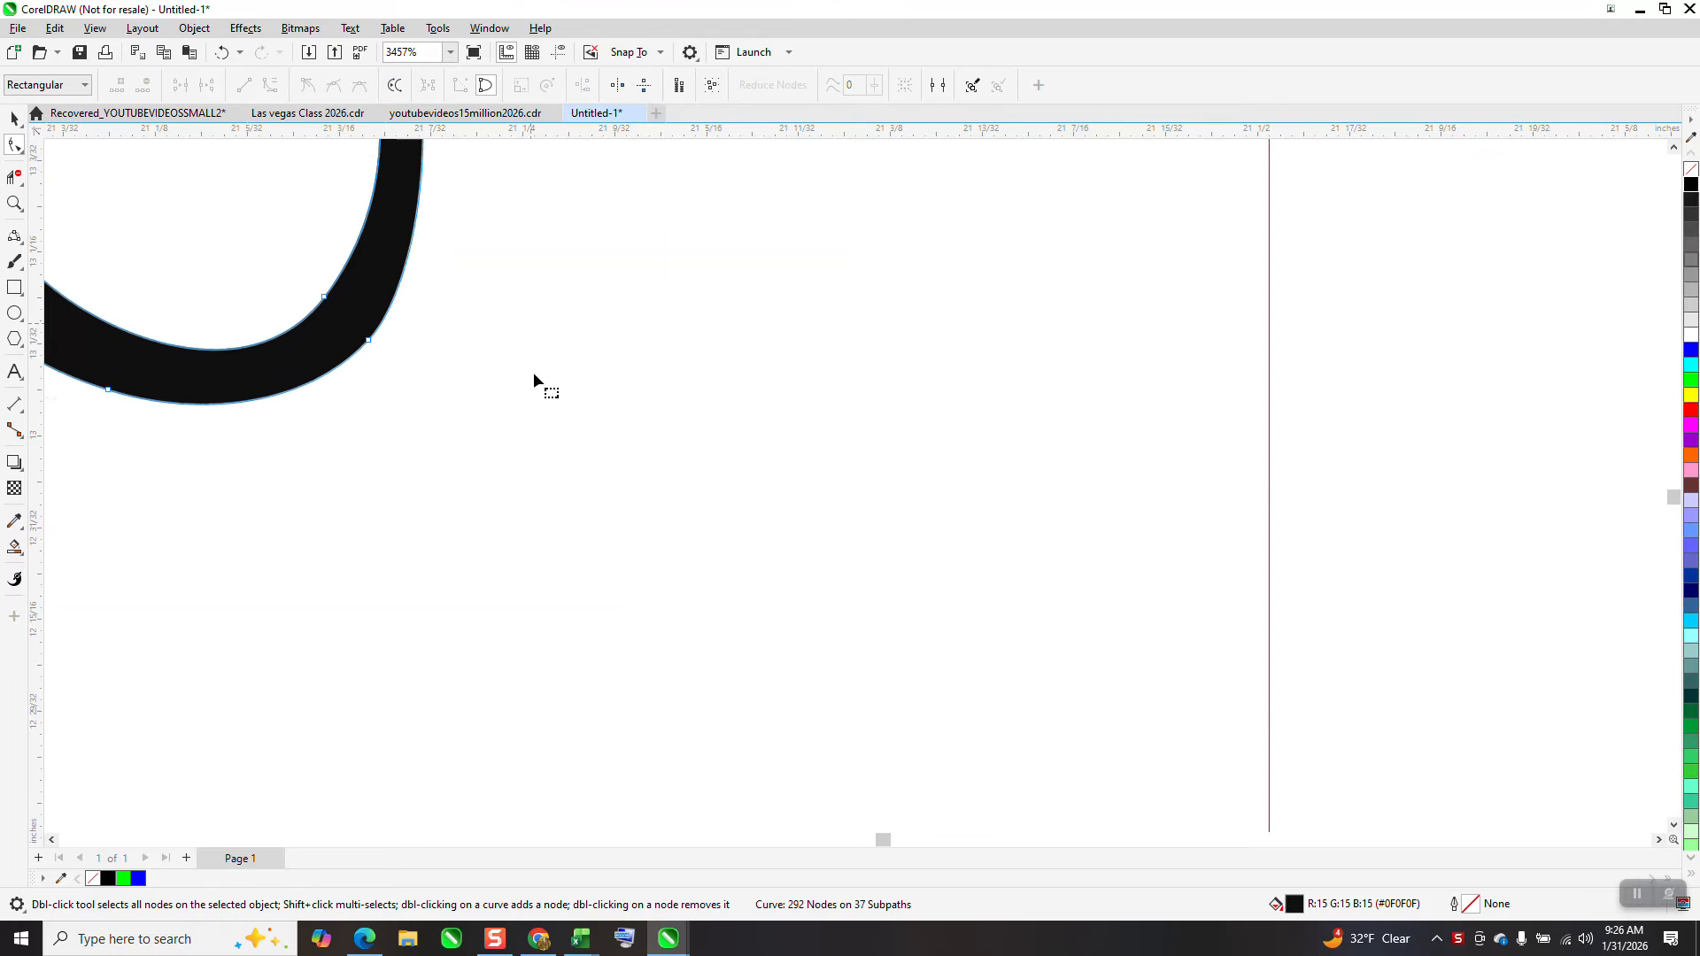
Smooth the petal's outer curve by adjusting a node's control handle
{"action": "scroll", "coordinate": [533, 372], "scroll_direction": "down", "scroll_amount": 1}
{"action": "scroll", "coordinate": [478, 422], "scroll_direction": "down", "scroll_amount": 1}
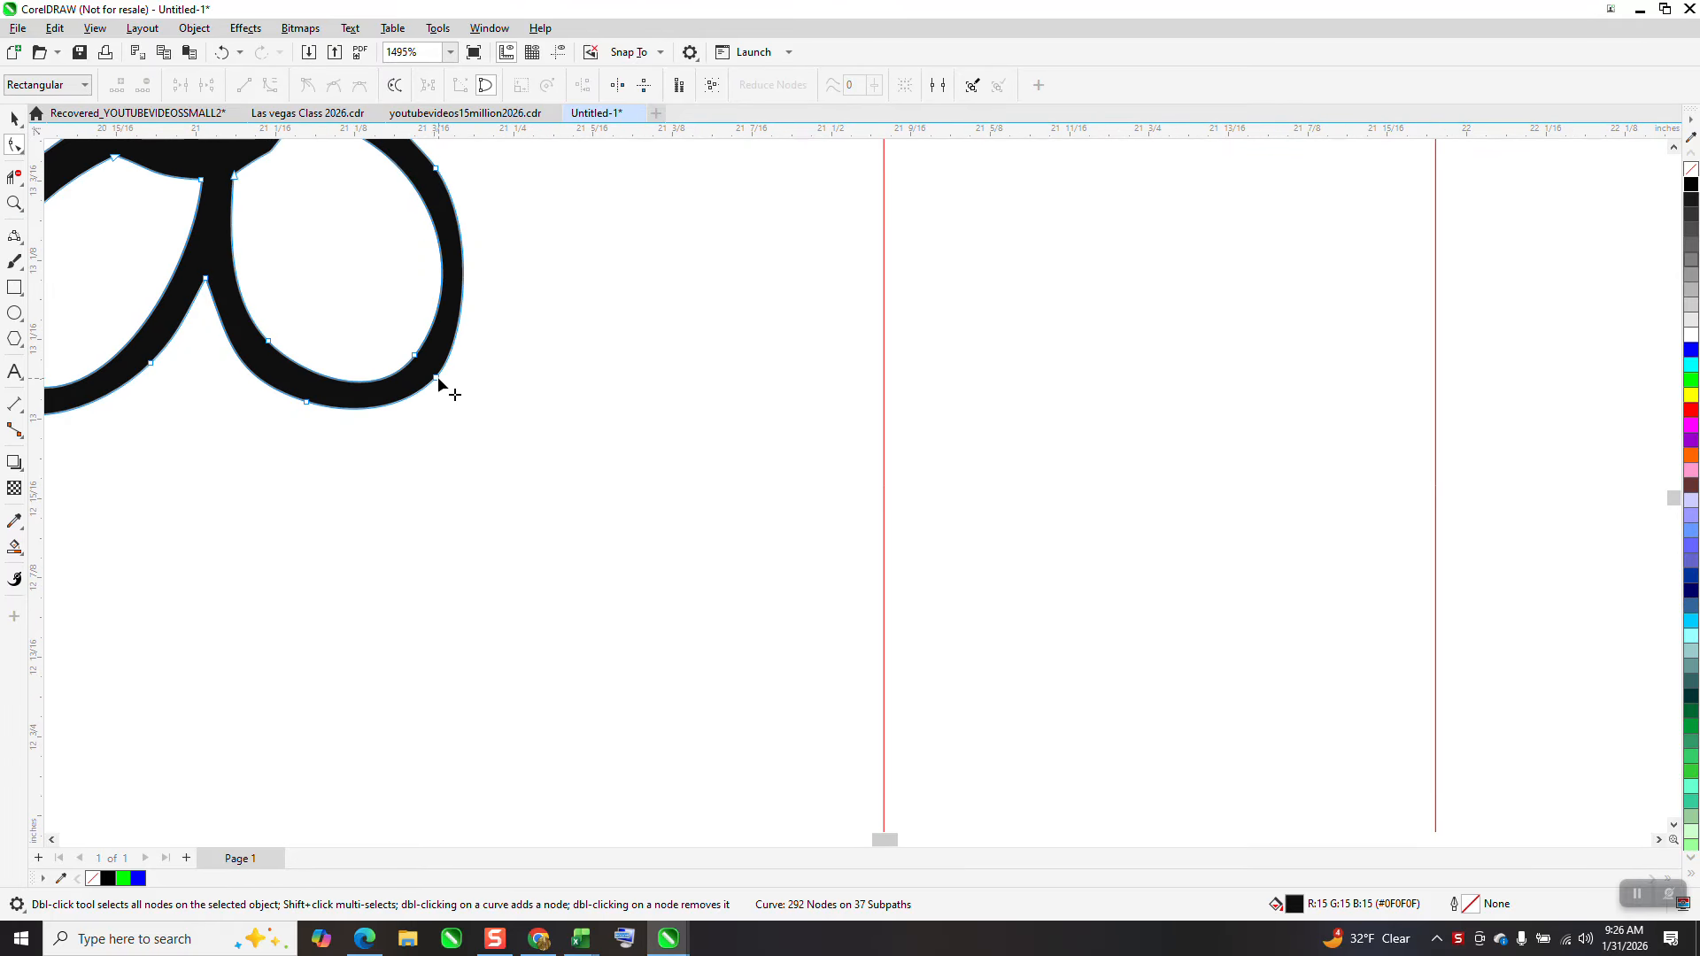
{"action": "left_click", "coordinate": [436, 377]}
{"action": "left_click_drag", "start_coordinate": [478, 231], "coordinate": [491, 230]}
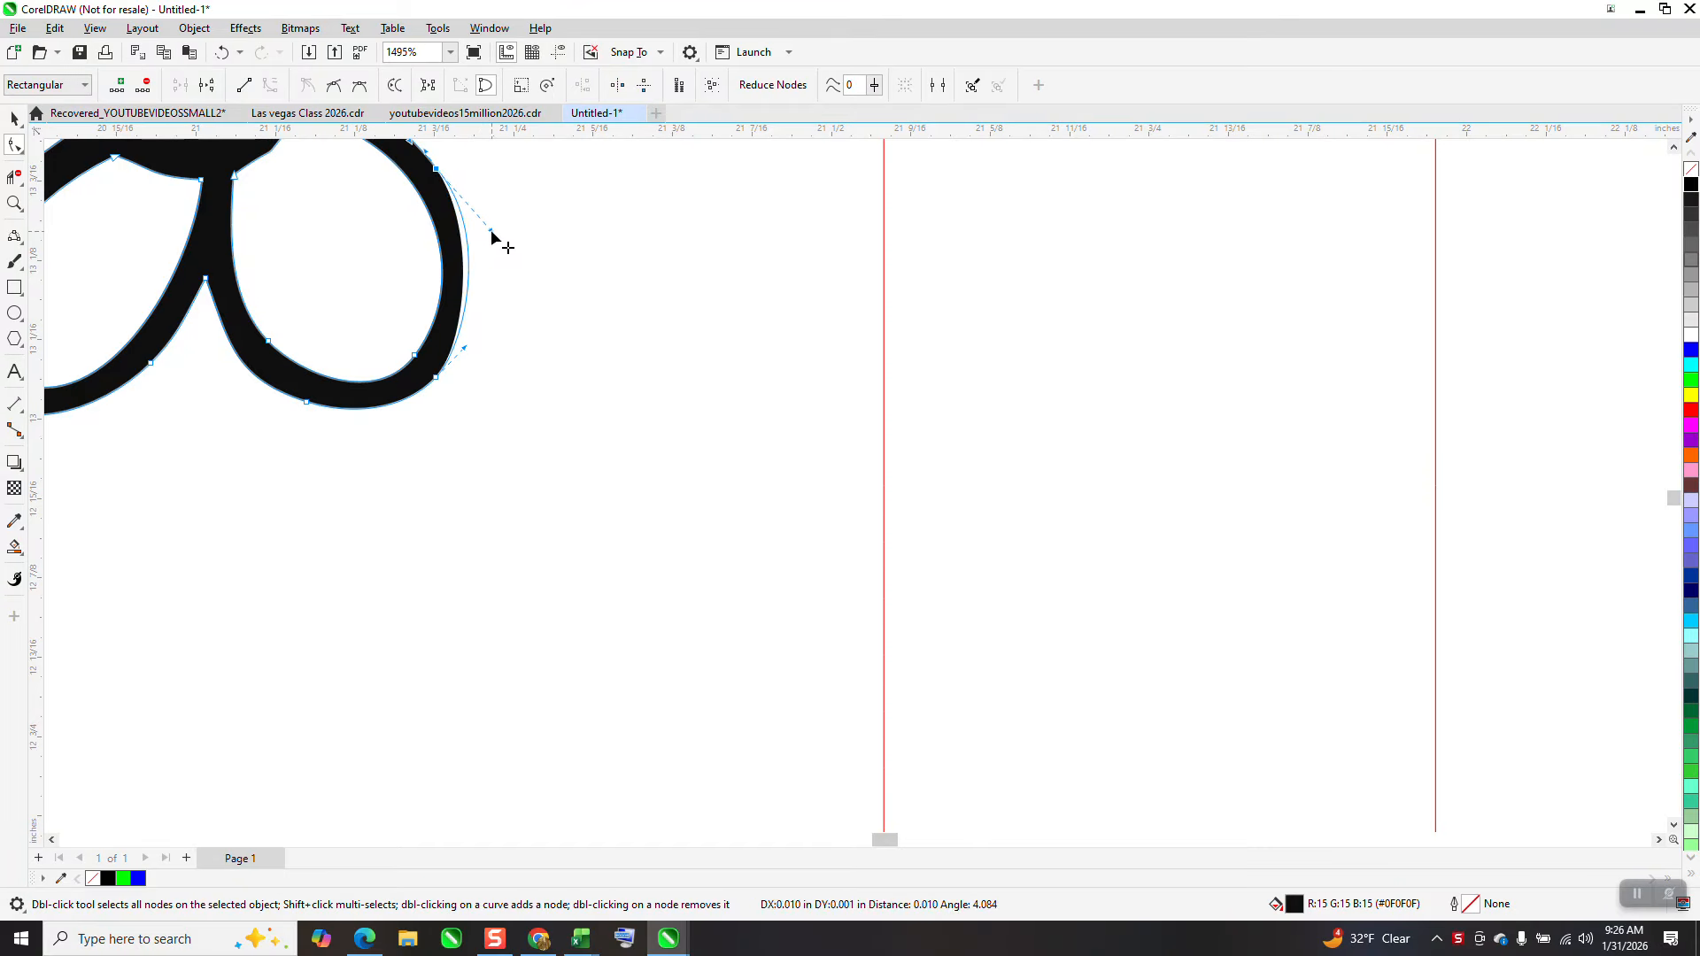
Remove the left corner design's fill and give it a black outline
{"action": "scroll", "coordinate": [699, 452], "scroll_direction": "down", "scroll_amount": 4}
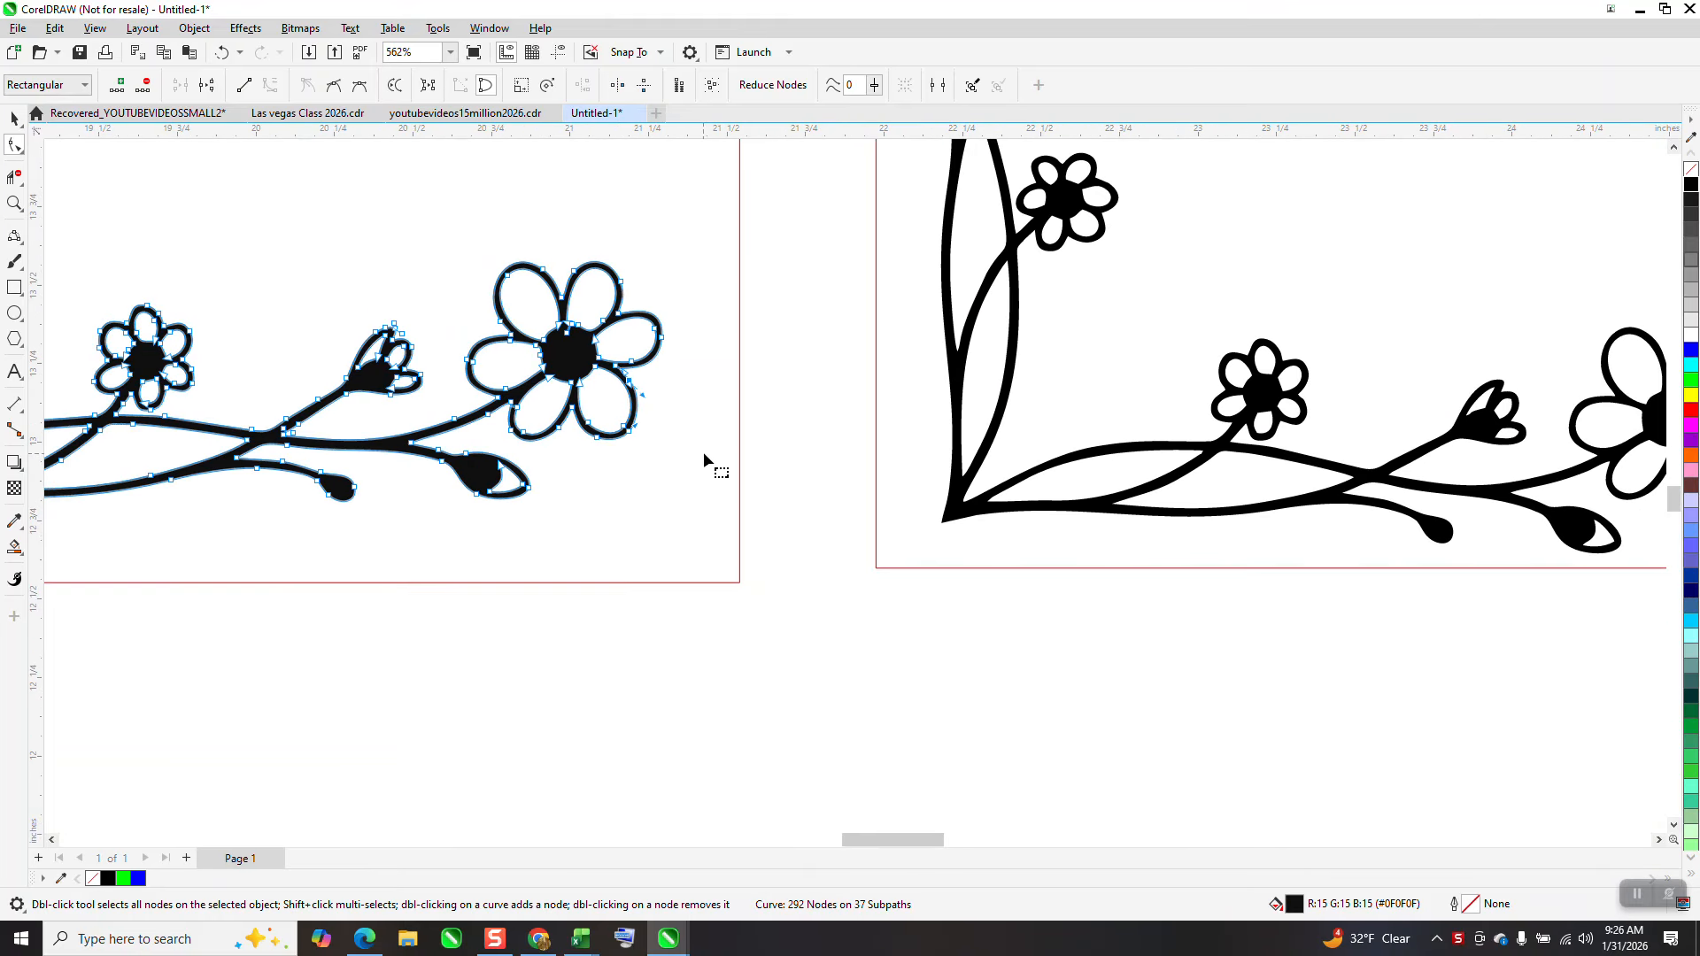
{"action": "left_click", "coordinate": [15, 118]}
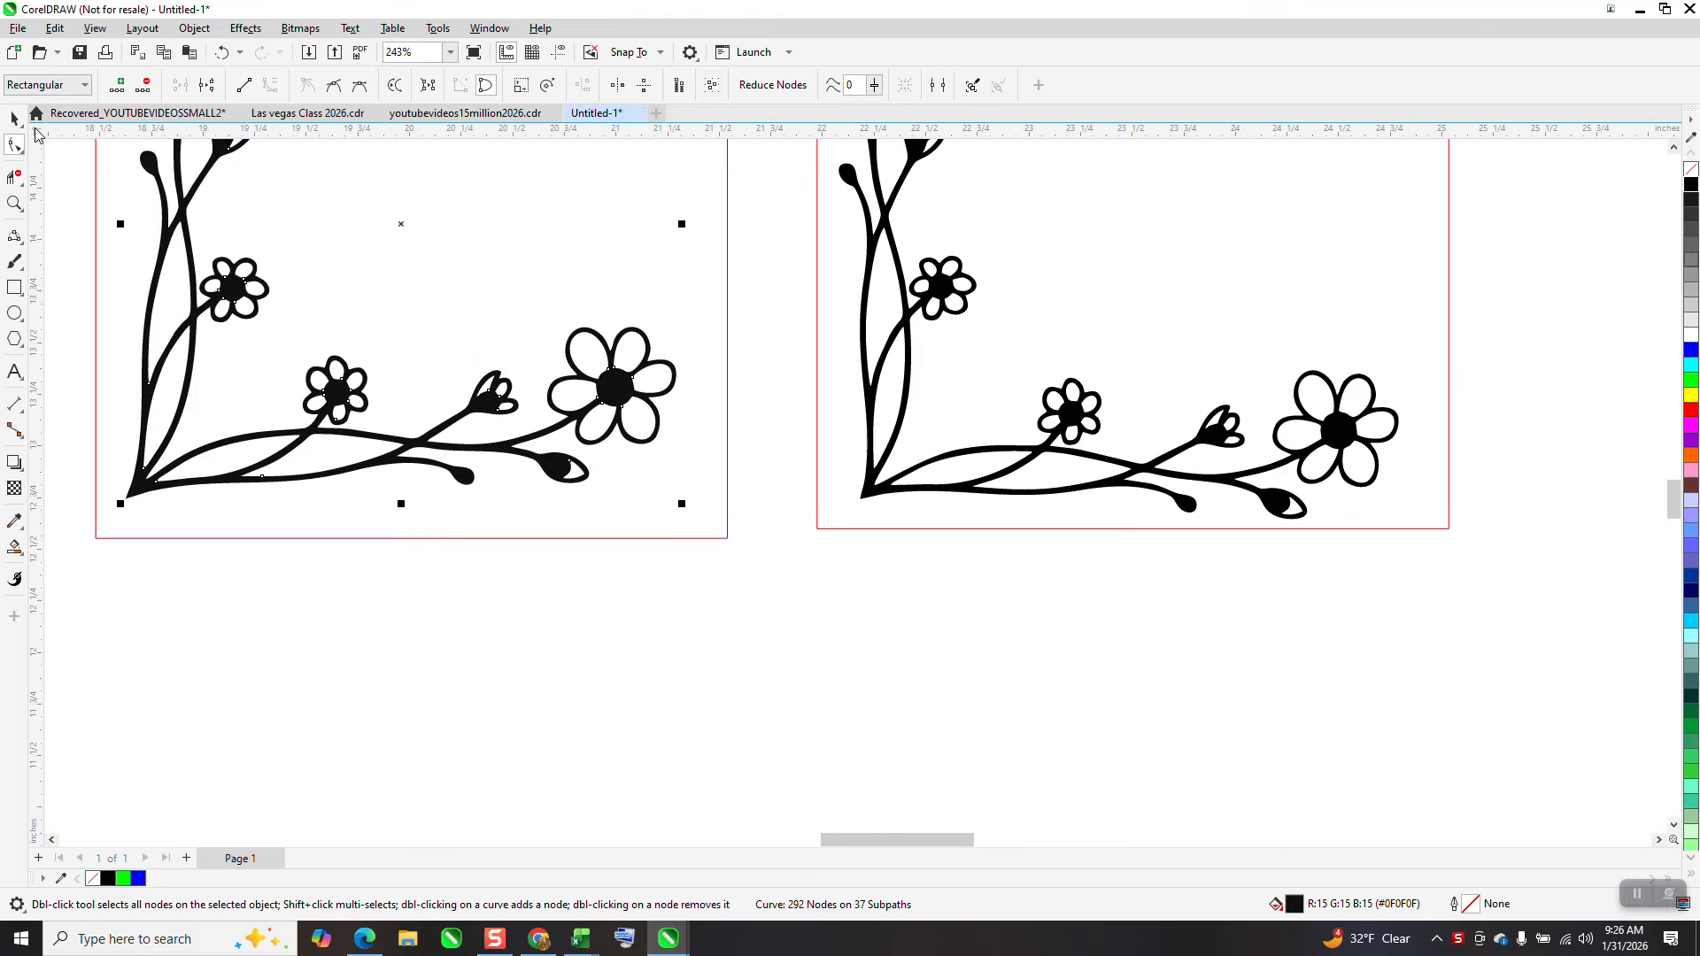
{"action": "scroll", "coordinate": [564, 439], "scroll_direction": "down", "scroll_amount": 2}
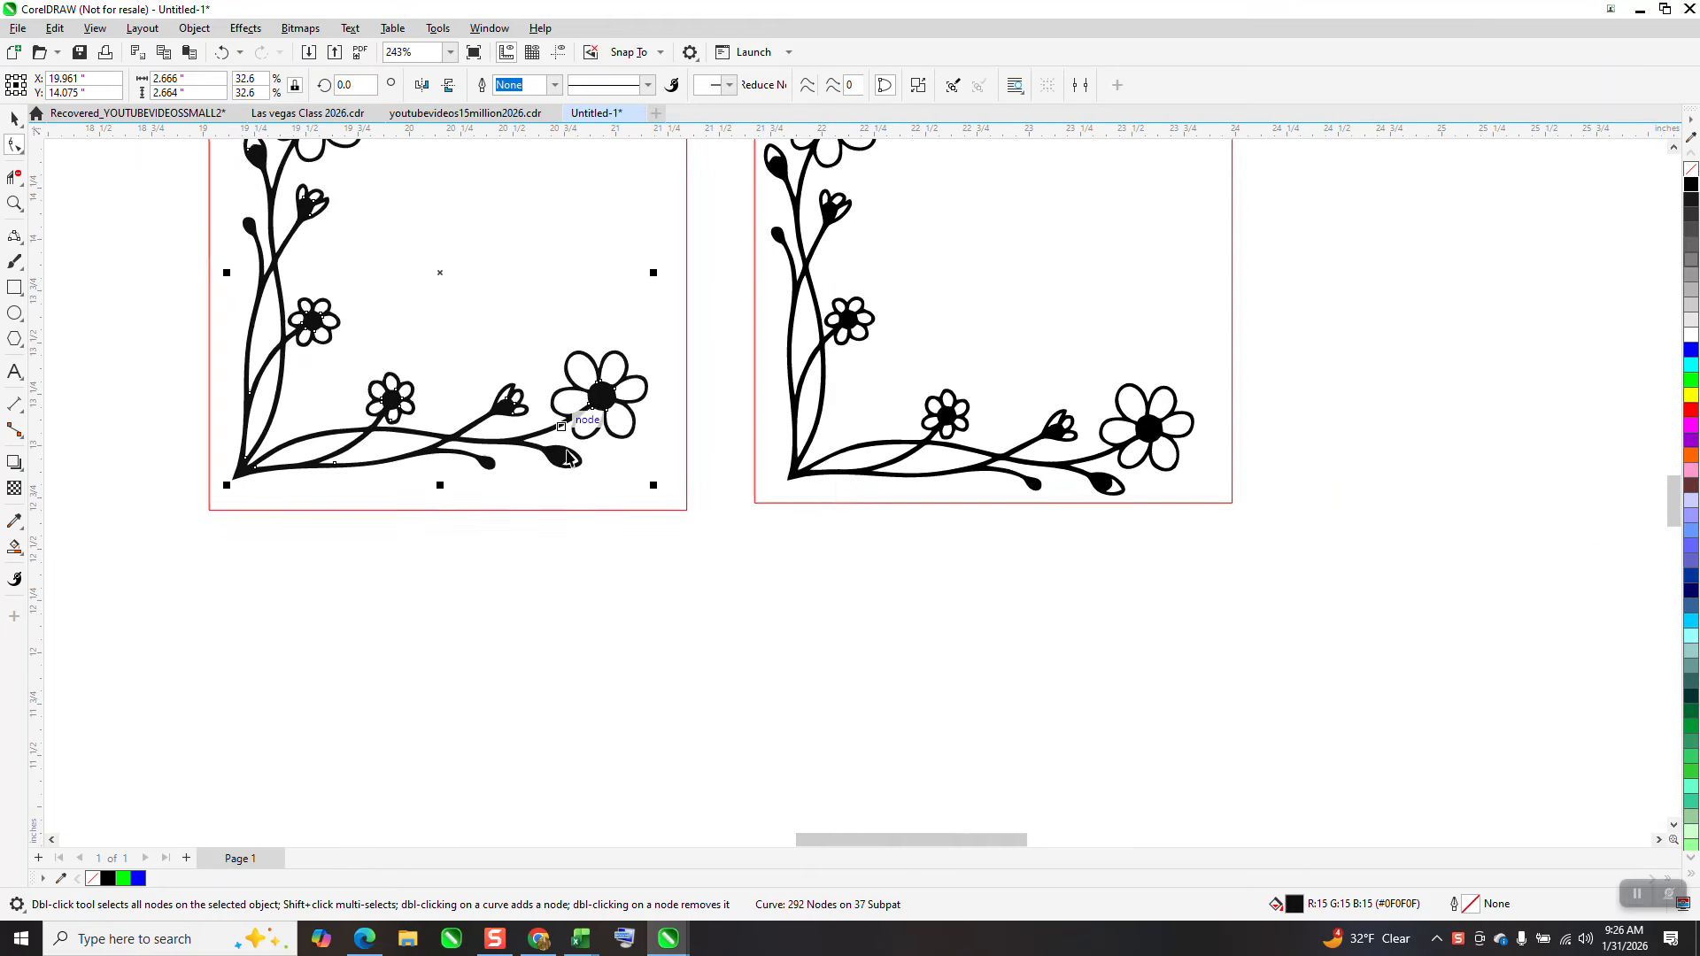
{"action": "left_click", "coordinate": [1691, 170]}
{"action": "right_click", "coordinate": [1690, 190]}
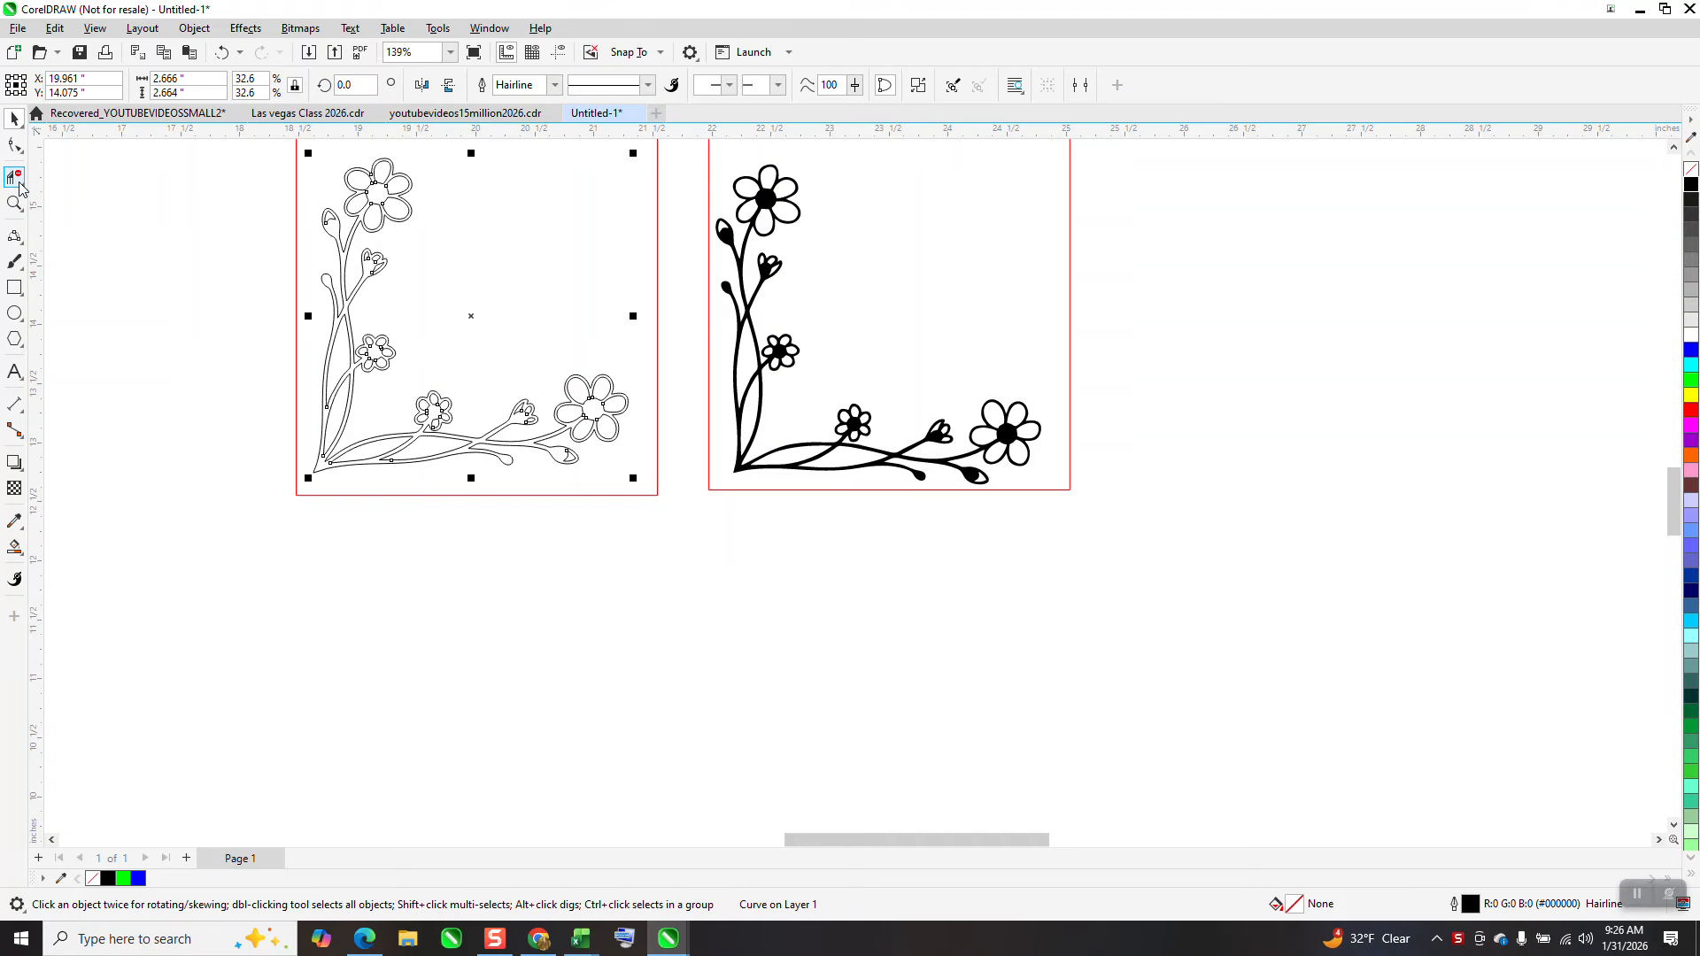
Zoom into the lower stem and delete the extra nodes along its inner branch edge with the Shape tool
{"action": "left_click", "coordinate": [14, 203]}
{"action": "left_click_drag", "start_coordinate": [261, 158], "coordinate": [771, 580]}
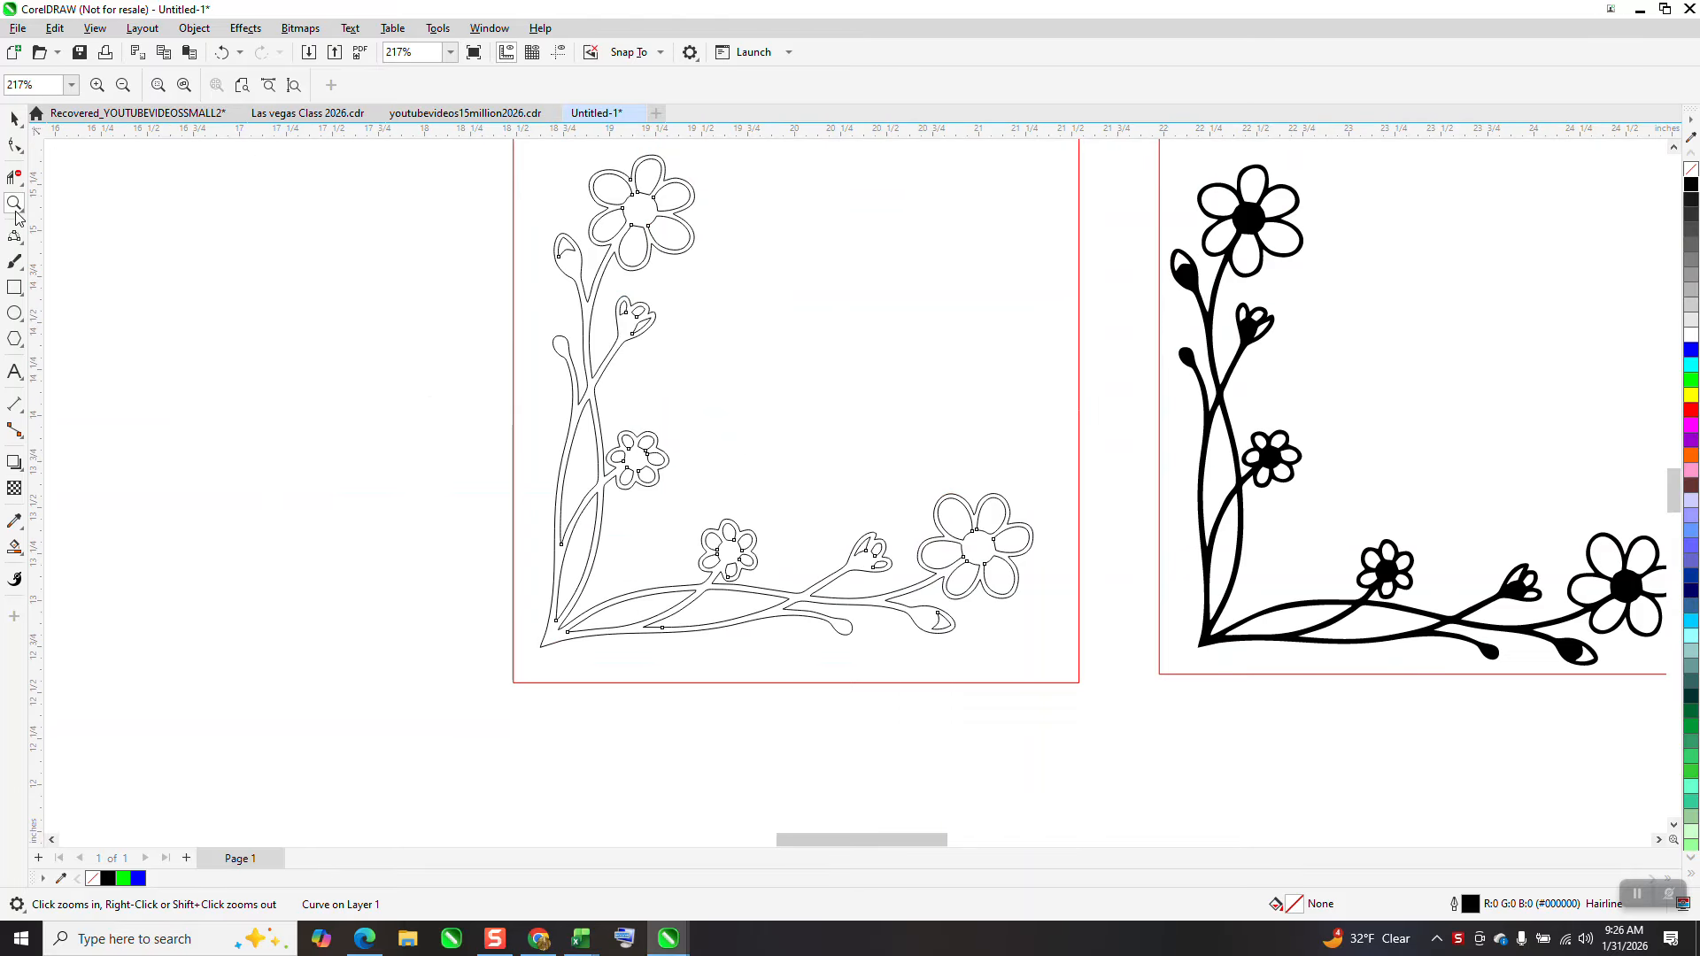
{"action": "key", "text": "space"}
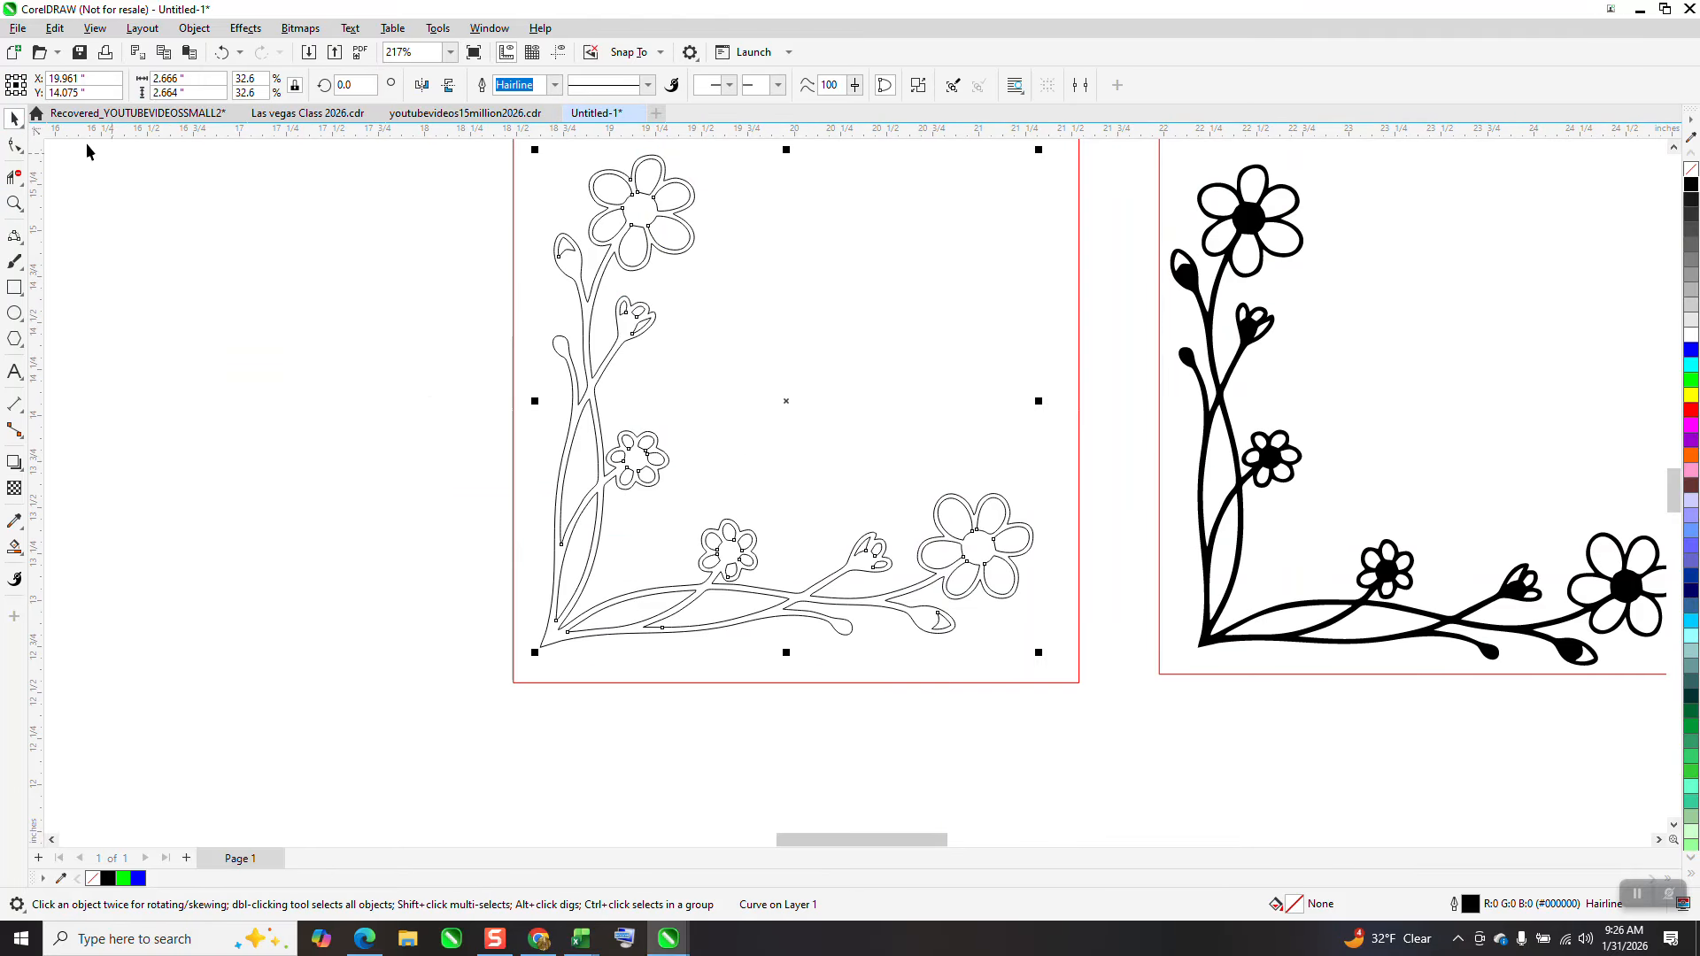
{"action": "left_click", "coordinate": [15, 146]}
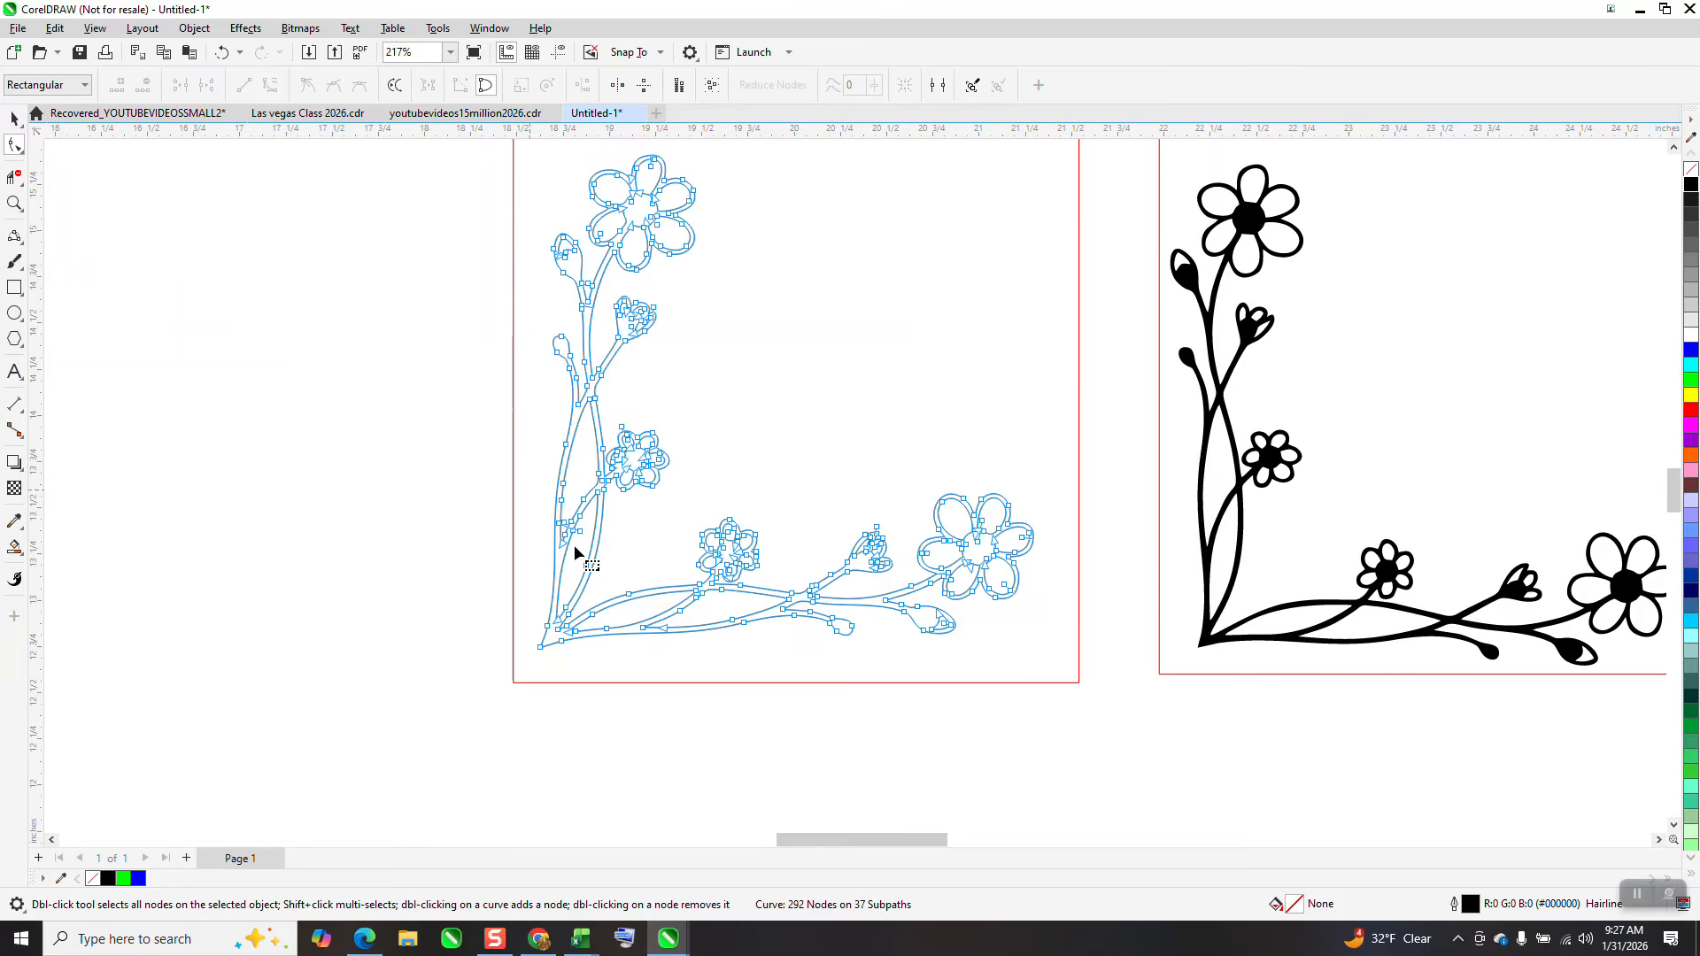
{"action": "left_click", "coordinate": [15, 203]}
{"action": "left_click_drag", "start_coordinate": [514, 465], "coordinate": [742, 611]}
{"action": "left_click_drag", "start_coordinate": [495, 261], "coordinate": [869, 577]}
{"action": "left_click", "coordinate": [14, 147]}
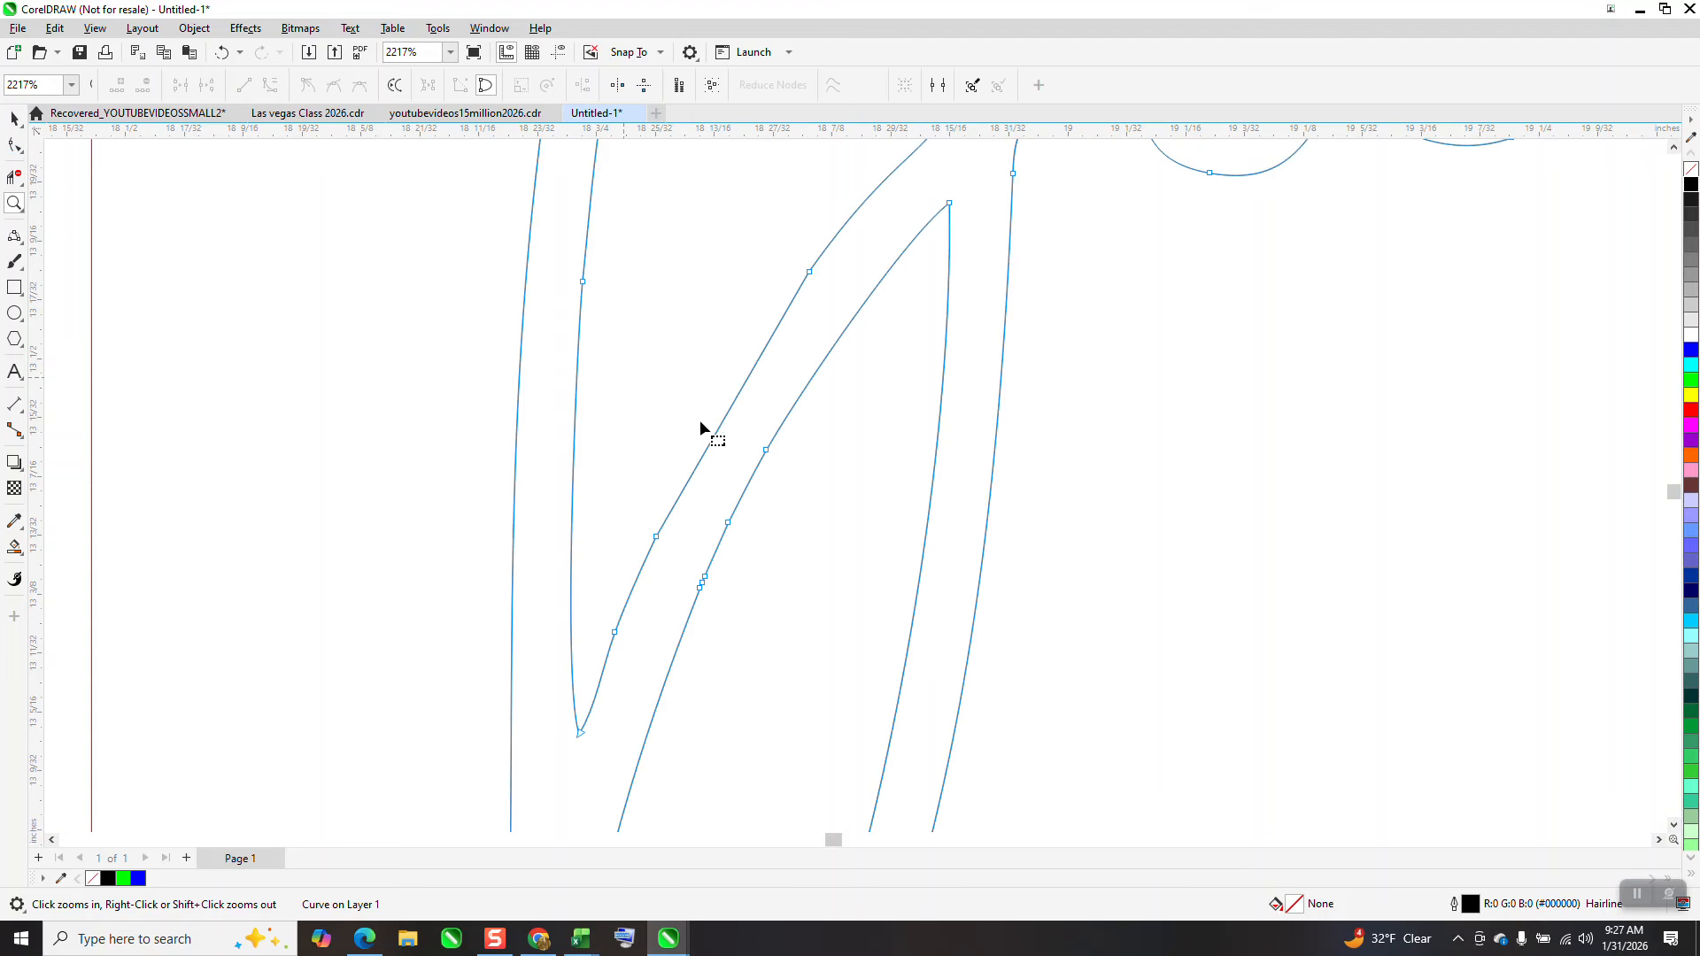
{"action": "left_click_drag", "start_coordinate": [875, 420], "coordinate": [619, 657]}
{"action": "key", "text": "Delete"}
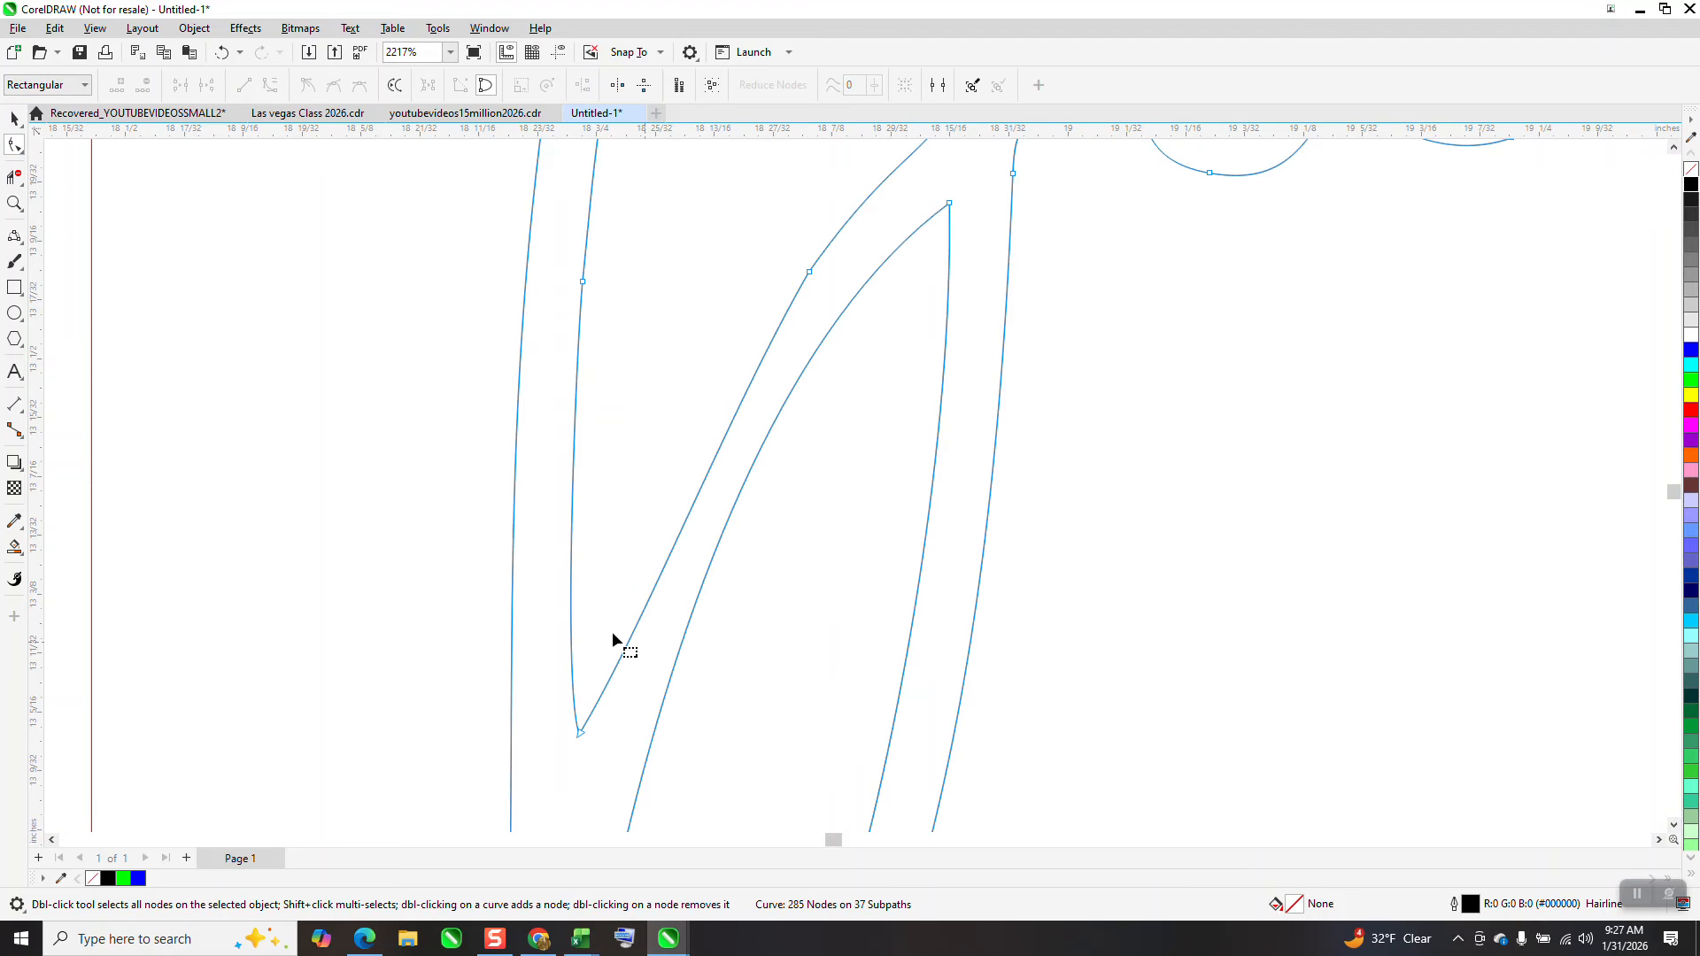
Reshape the stem's inner branch curve by dragging the node's control handle
{"action": "left_click", "coordinate": [581, 730]}
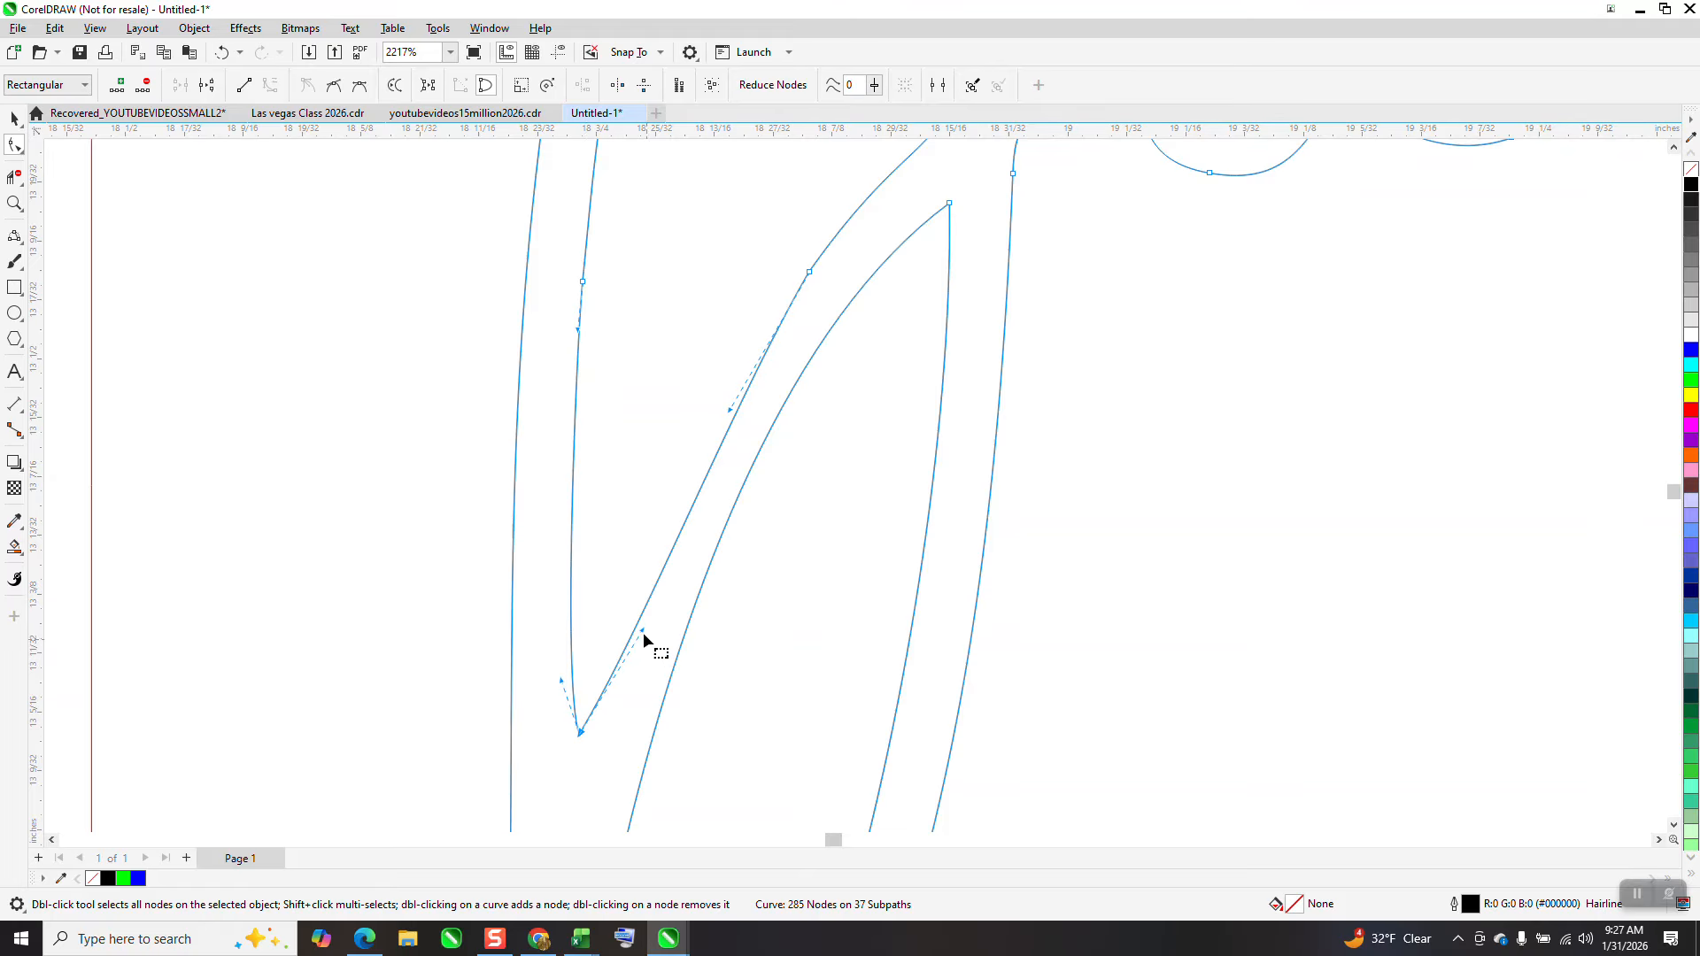
{"action": "left_click_drag", "start_coordinate": [643, 632], "coordinate": [670, 492]}
{"action": "scroll", "coordinate": [592, 532], "scroll_direction": "down", "scroll_amount": 5}
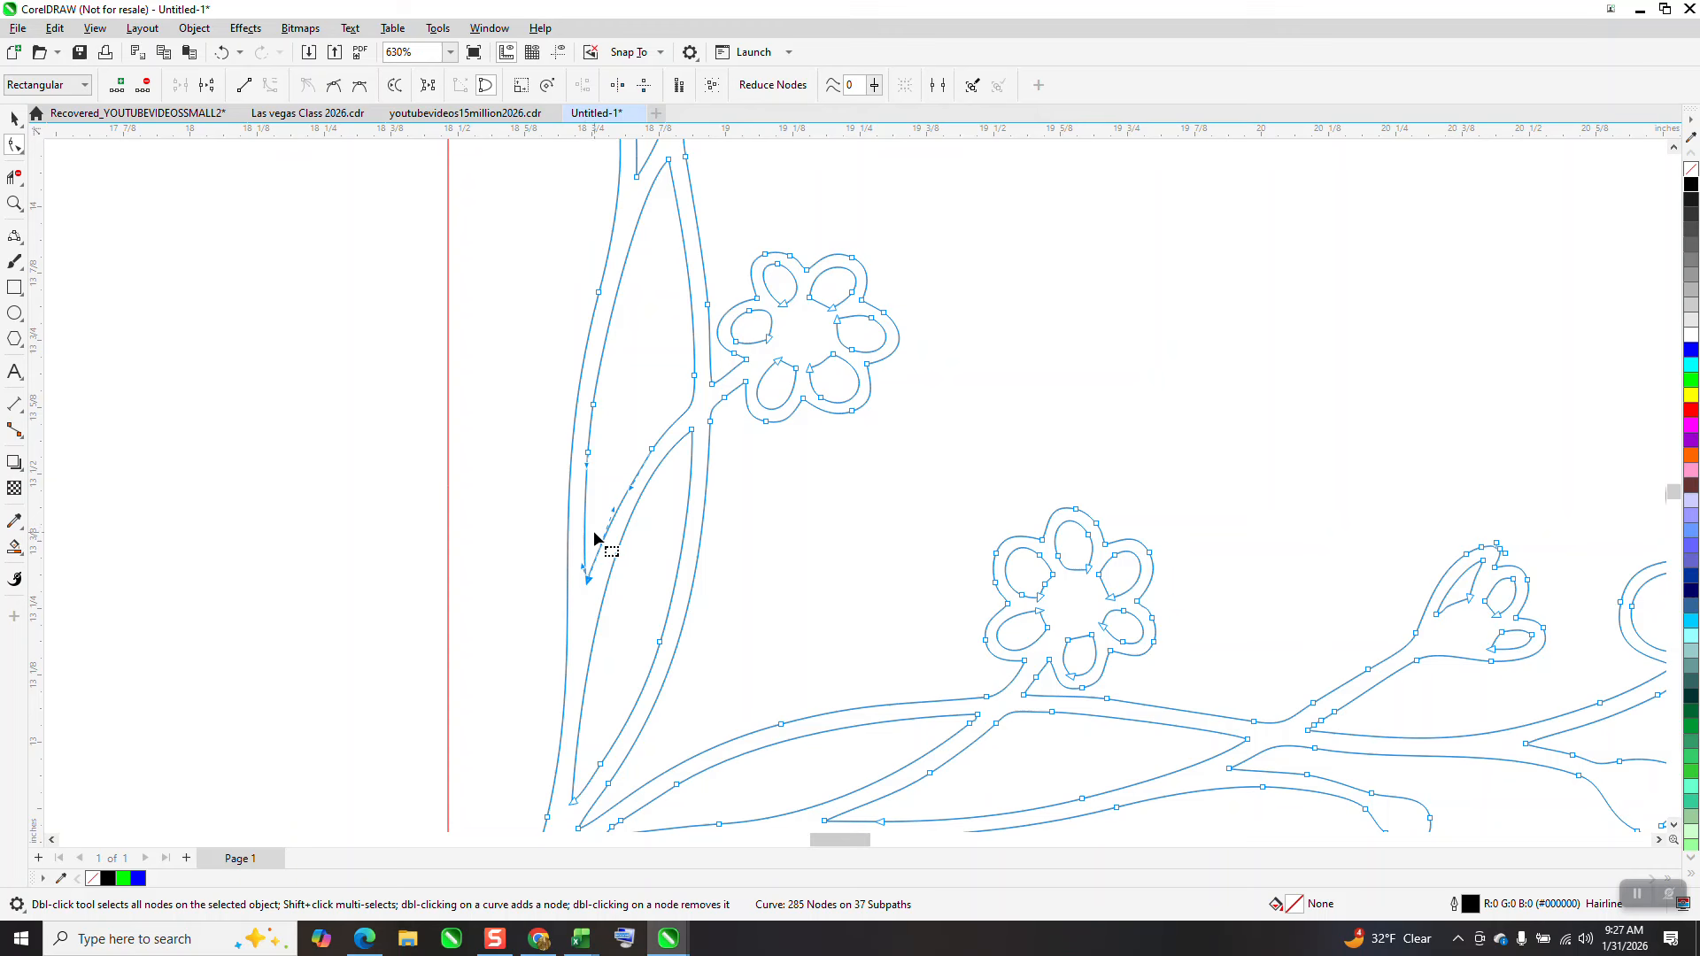
{"action": "scroll", "coordinate": [593, 536], "scroll_direction": "down", "scroll_amount": 1}
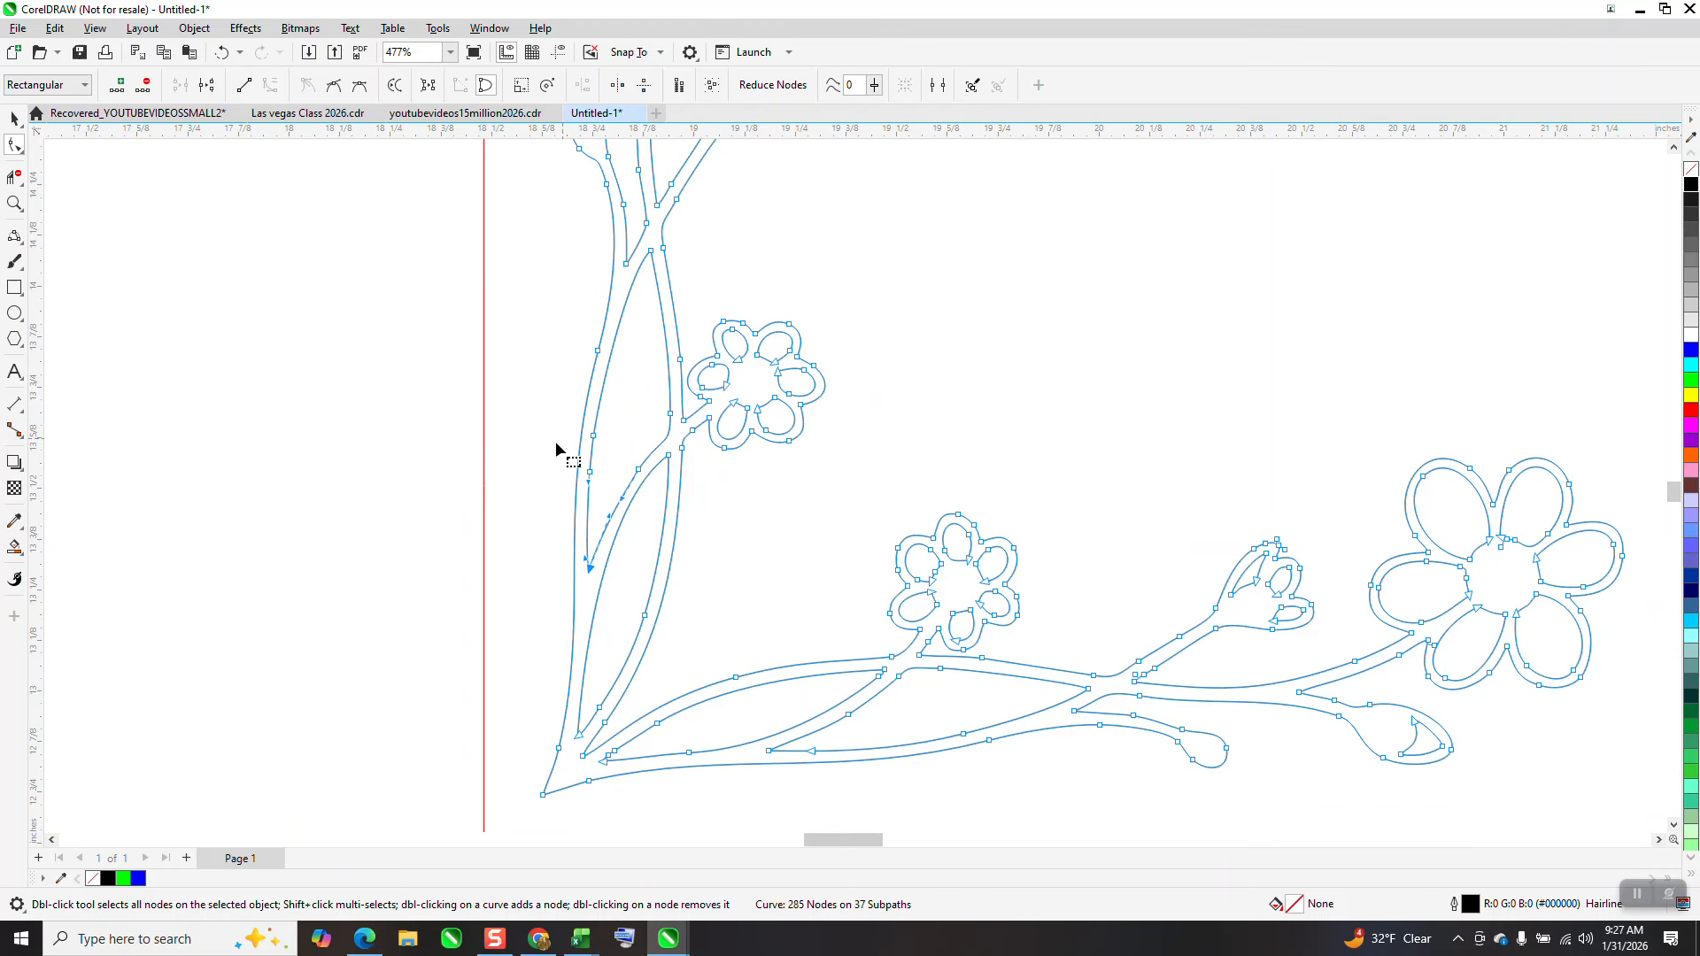
{"action": "scroll", "coordinate": [557, 444], "scroll_direction": "down", "scroll_amount": 3}
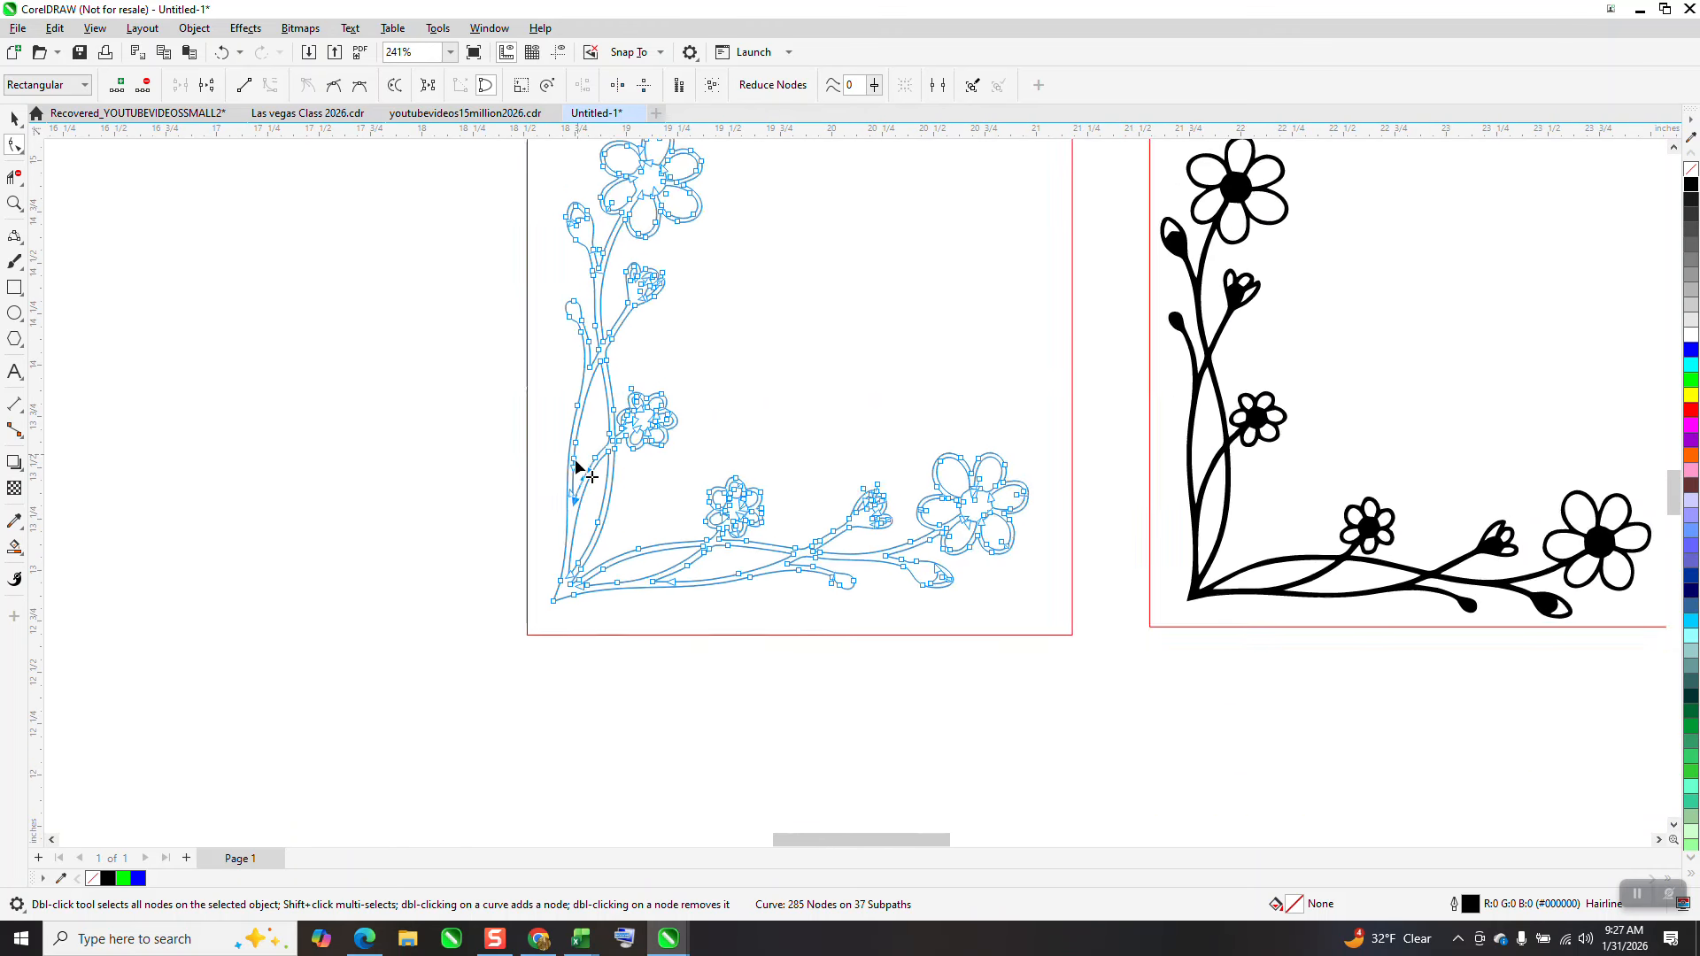
{"action": "scroll", "coordinate": [592, 477], "scroll_direction": "down", "scroll_amount": 1}
{"action": "left_click", "coordinate": [15, 119]}
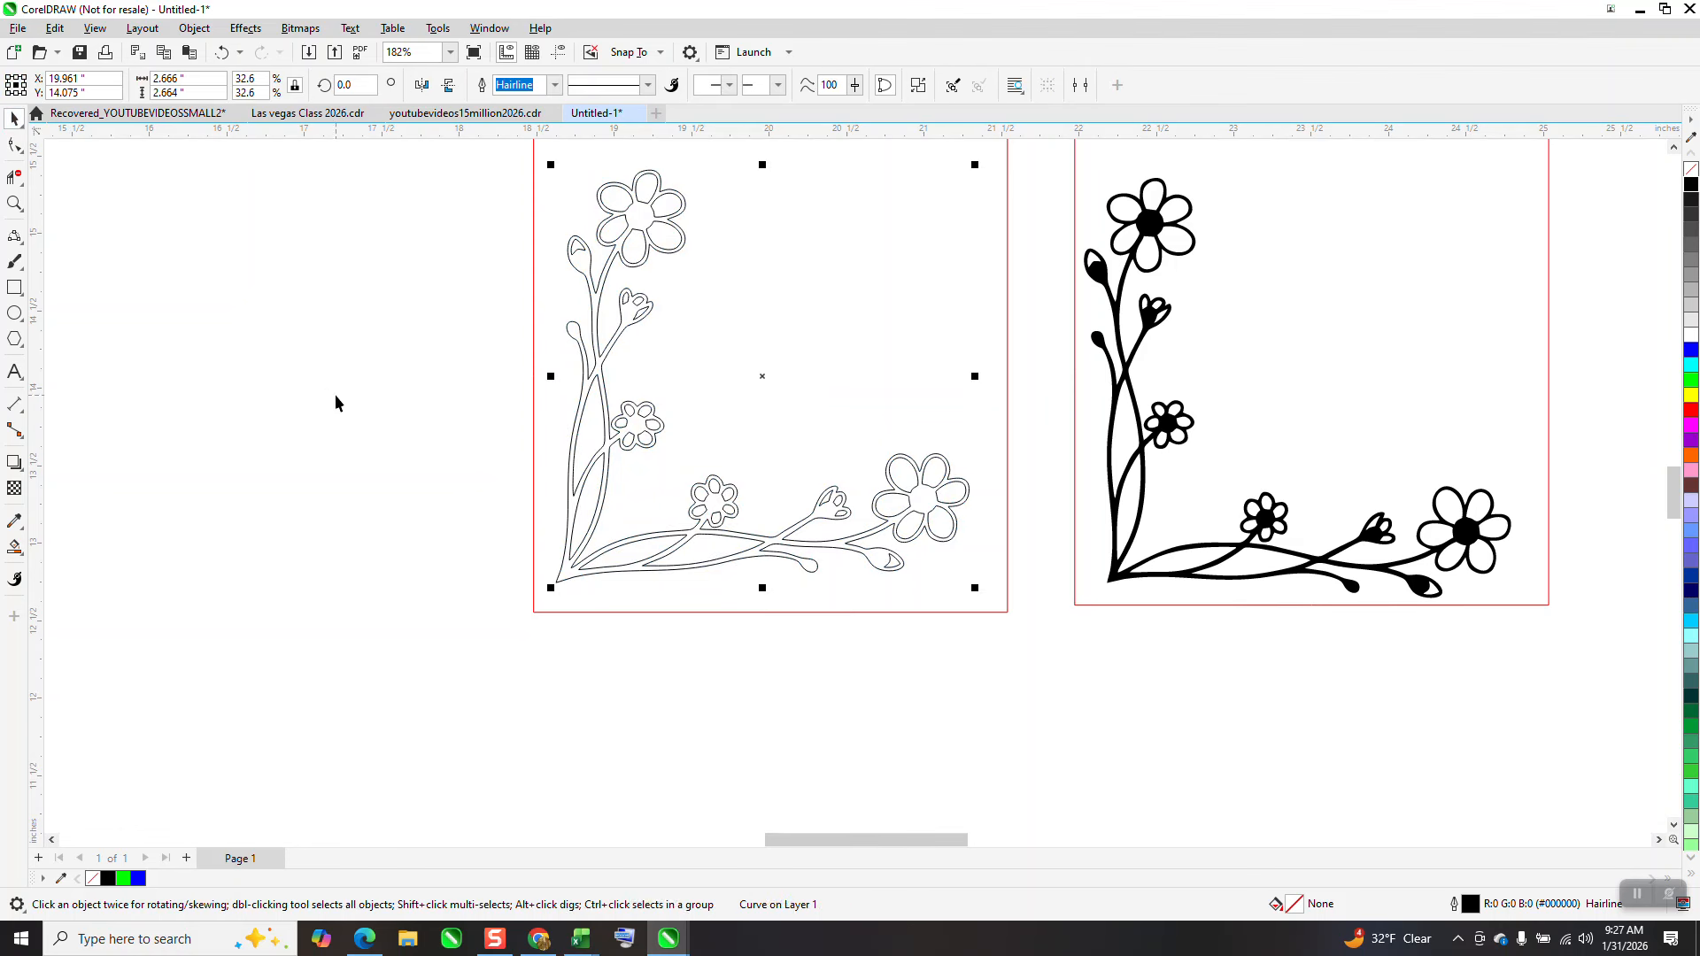
Draw a 2-Point Line from the inner branch node down to the stem's bottom tip to close the gap
{"action": "left_click", "coordinate": [14, 203]}
{"action": "left_click_drag", "start_coordinate": [440, 433], "coordinate": [1151, 710]}
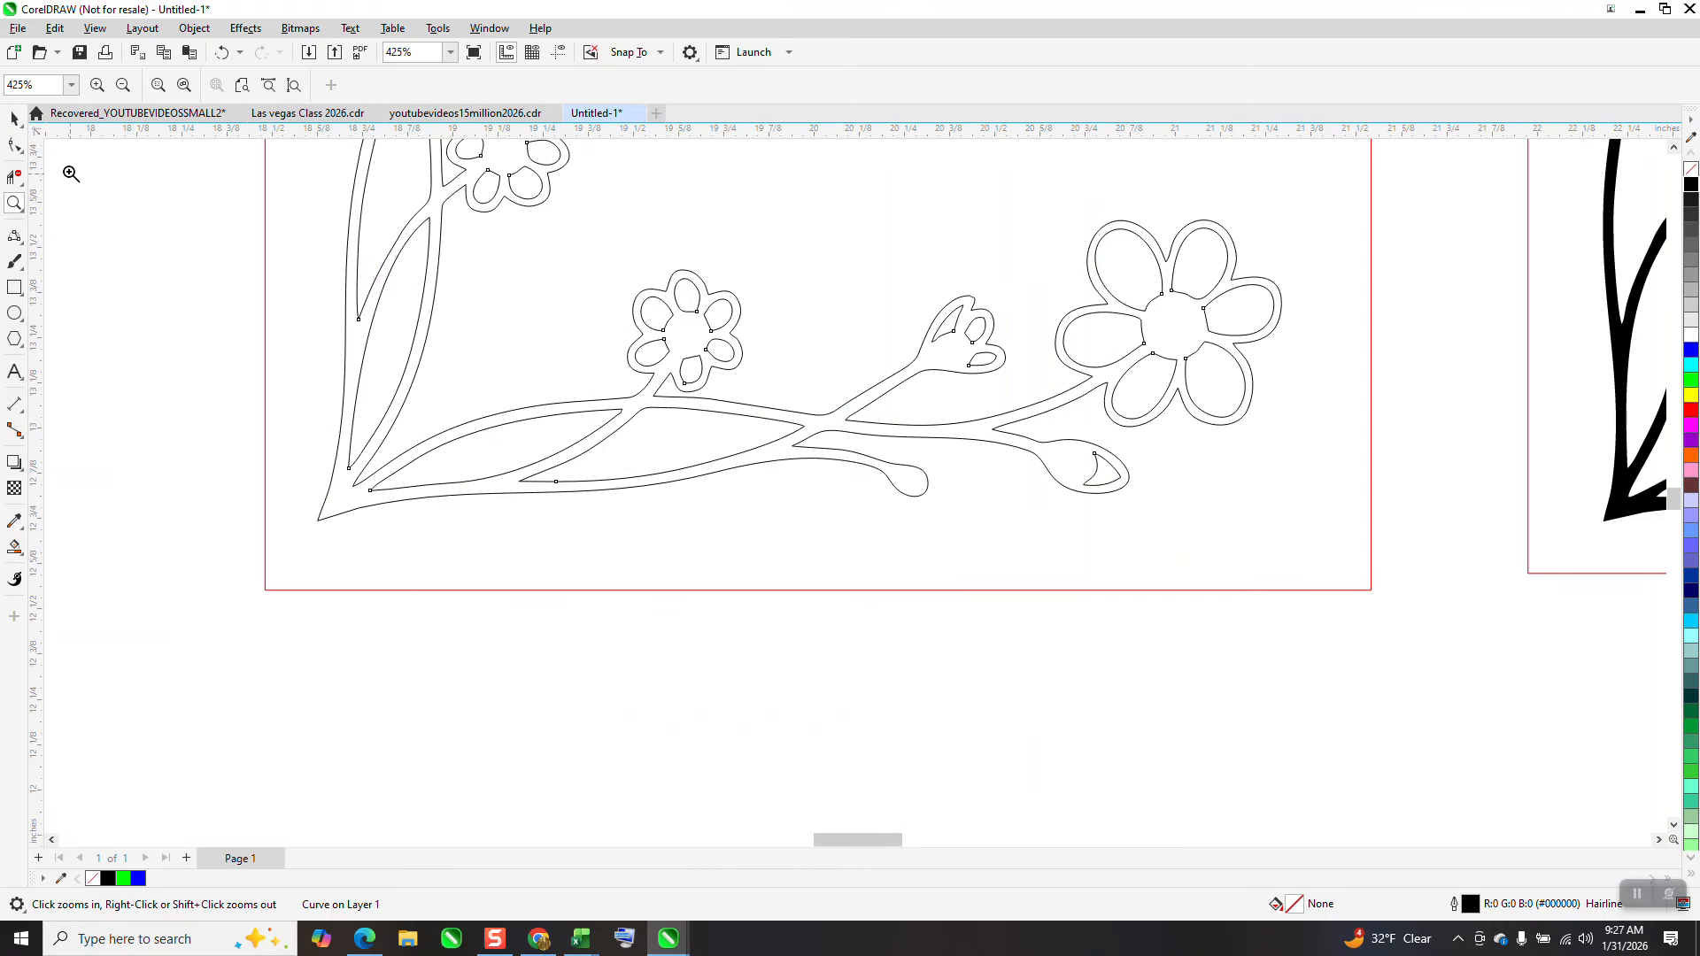
{"action": "left_click", "coordinate": [14, 120]}
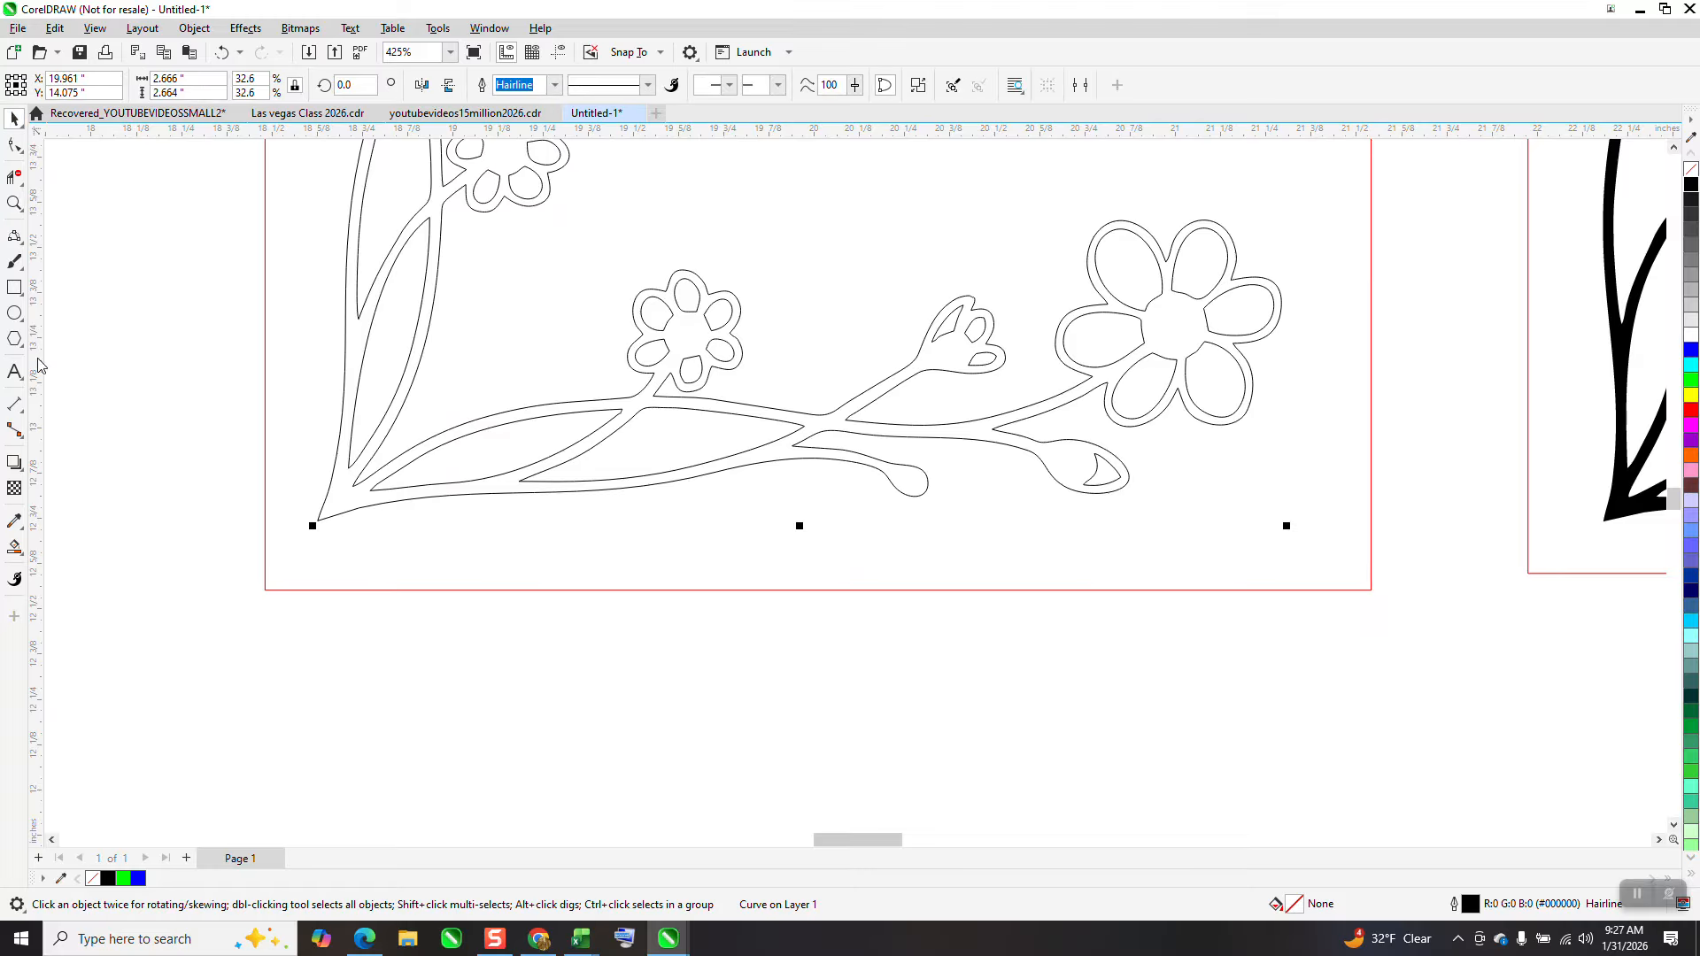
{"action": "left_click", "coordinate": [14, 203]}
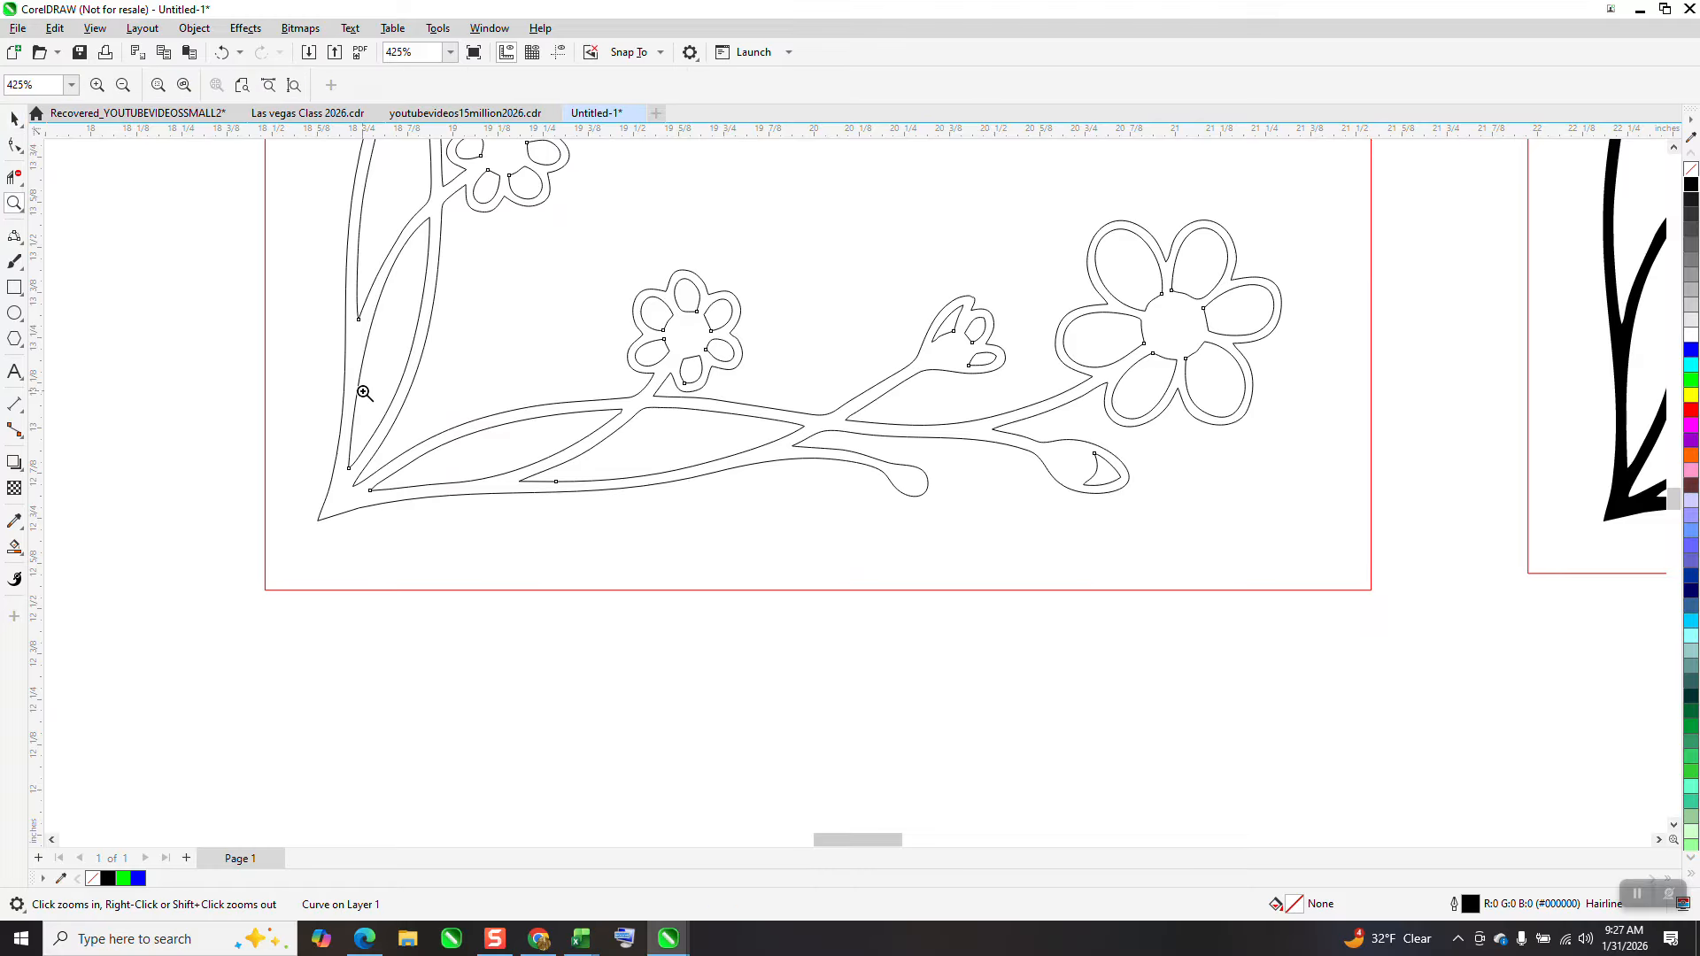
{"action": "left_click_drag", "start_coordinate": [424, 549], "coordinate": [540, 599]}
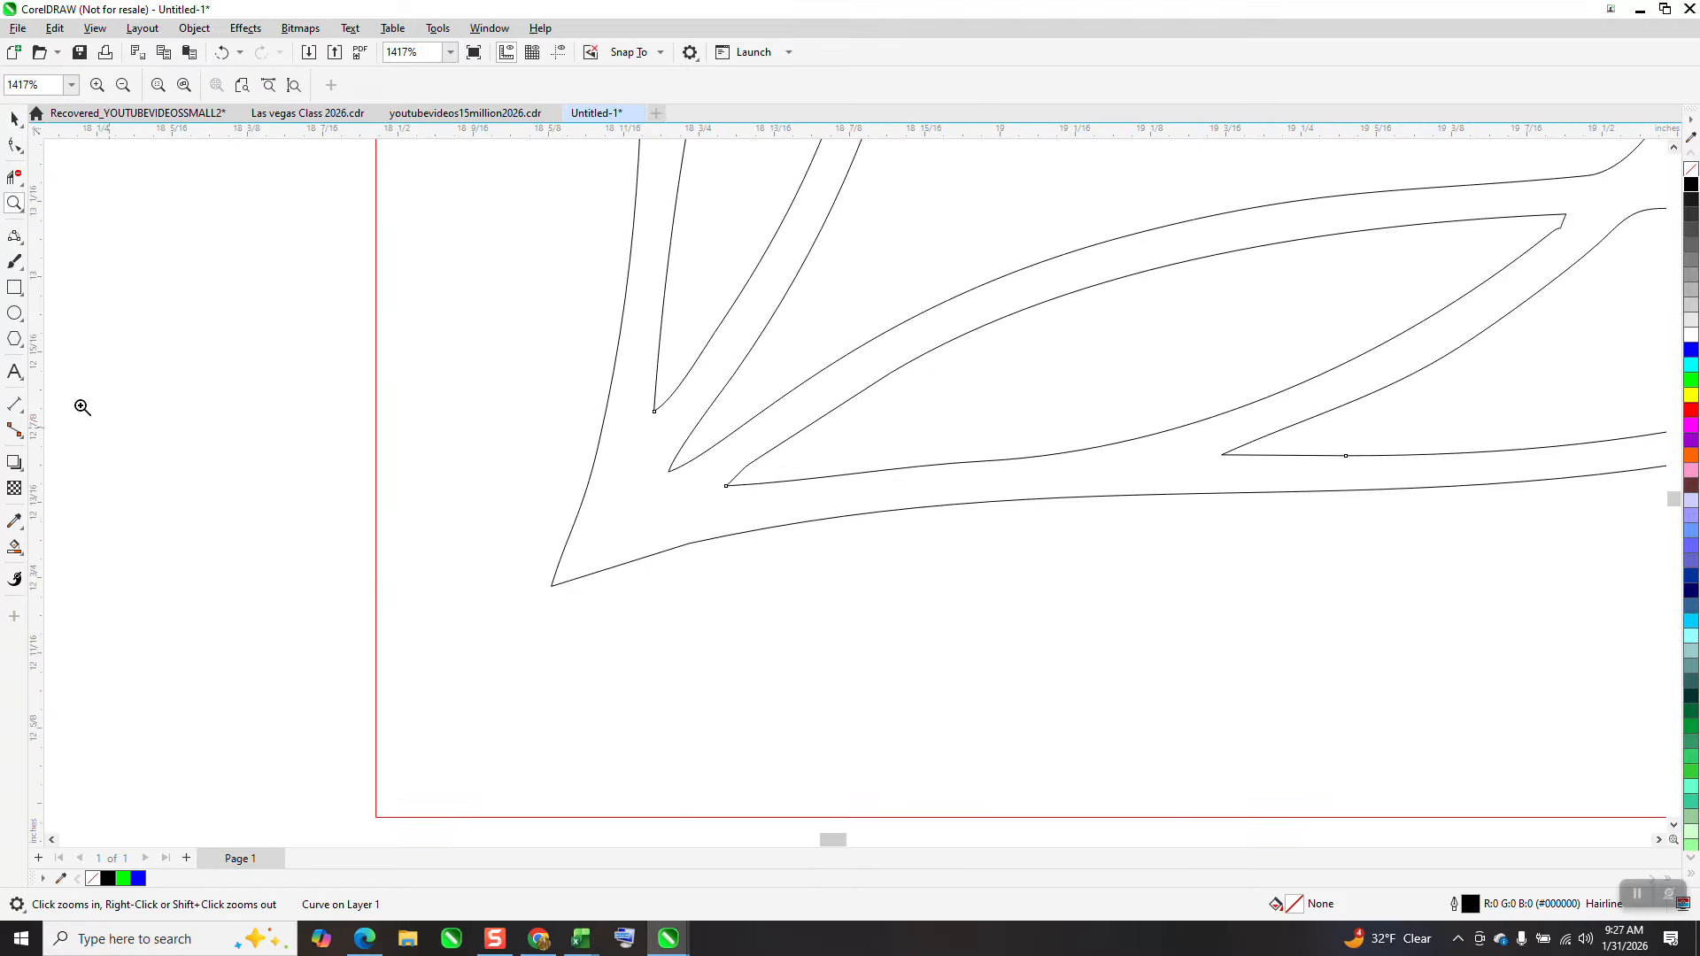
{"action": "left_click", "coordinate": [26, 260]}
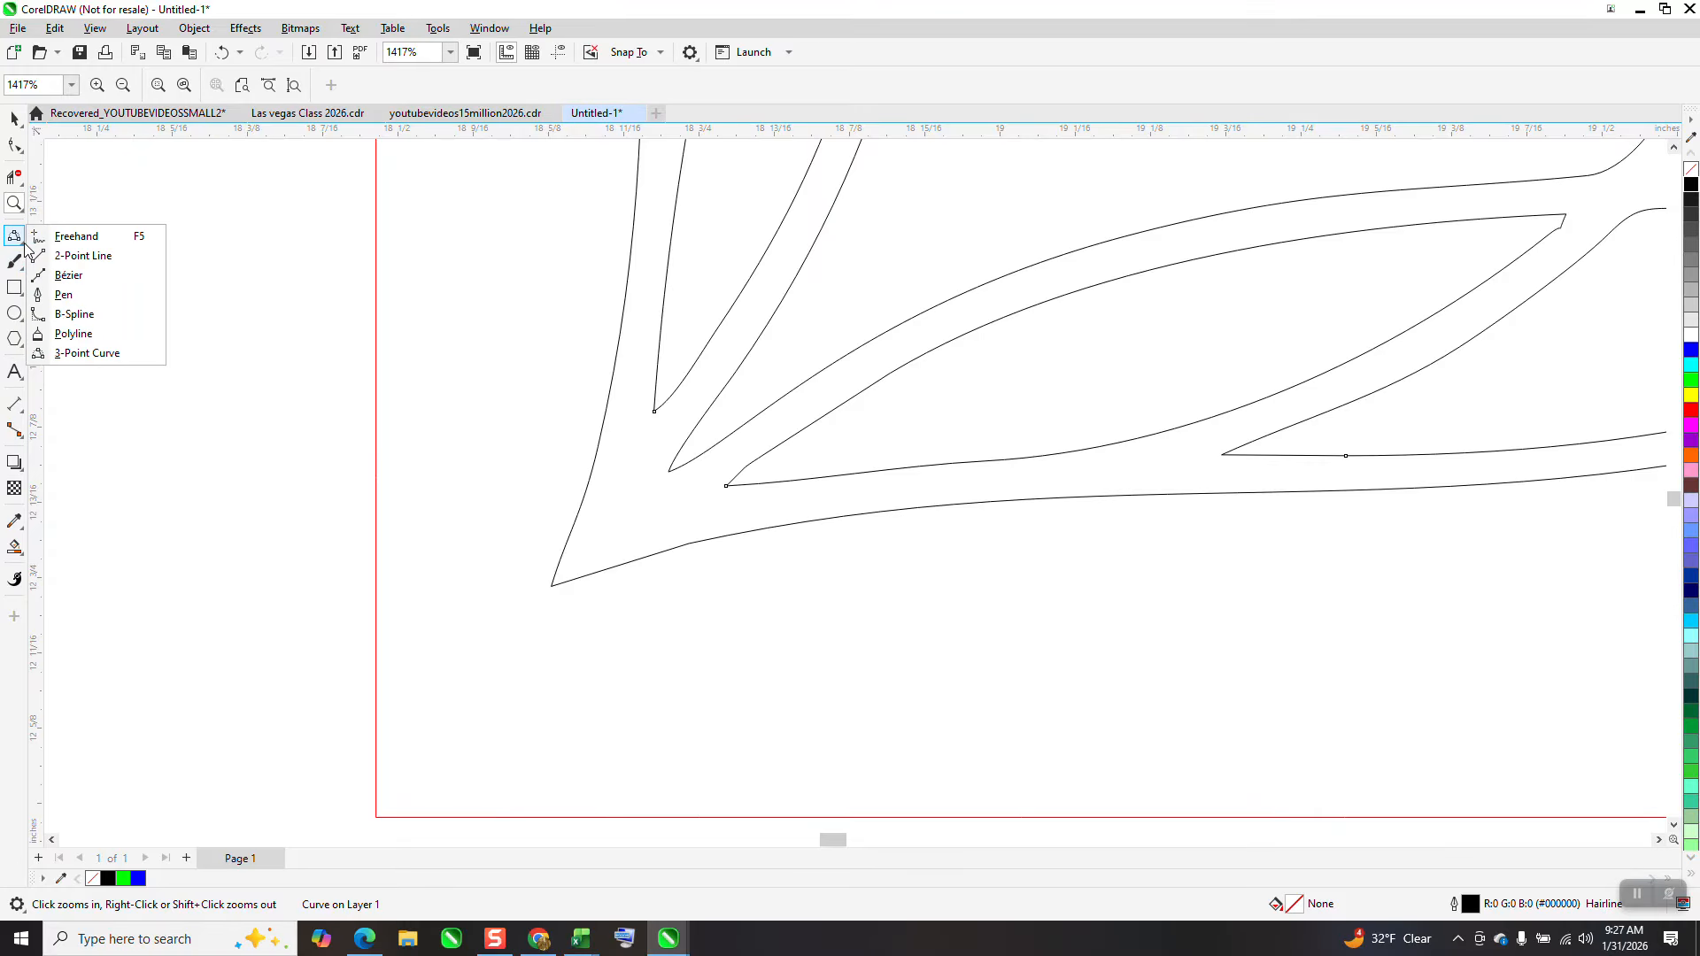
{"action": "left_click", "coordinate": [98, 354]}
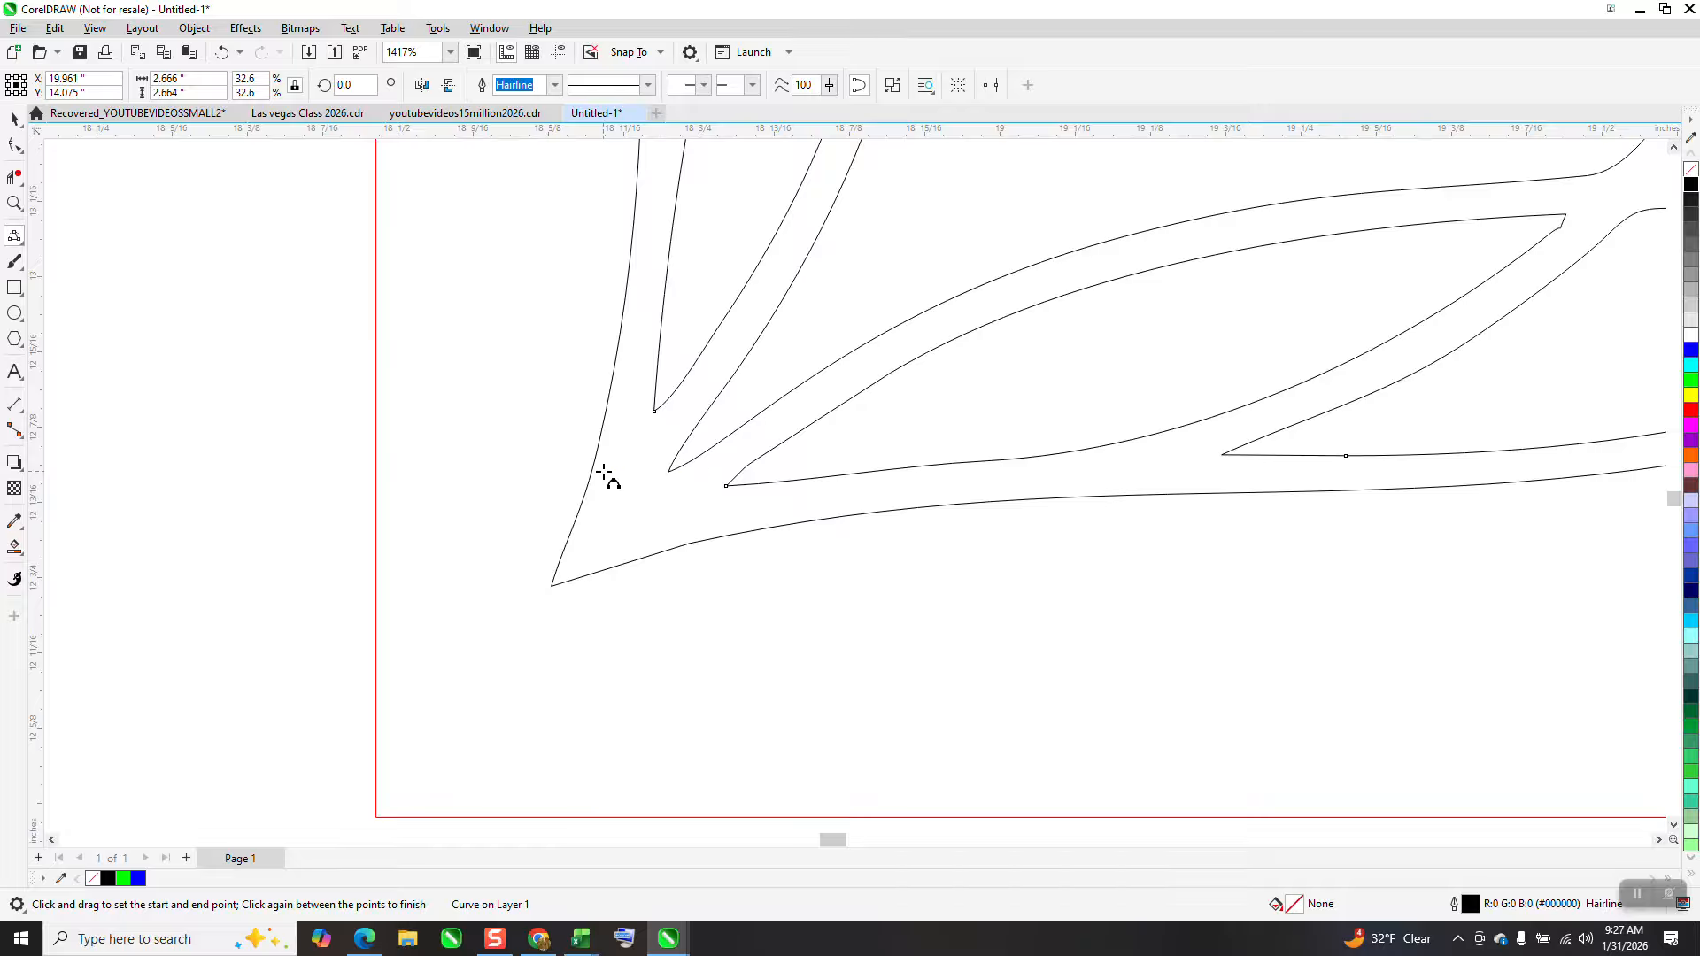
{"action": "left_click", "coordinate": [27, 253]}
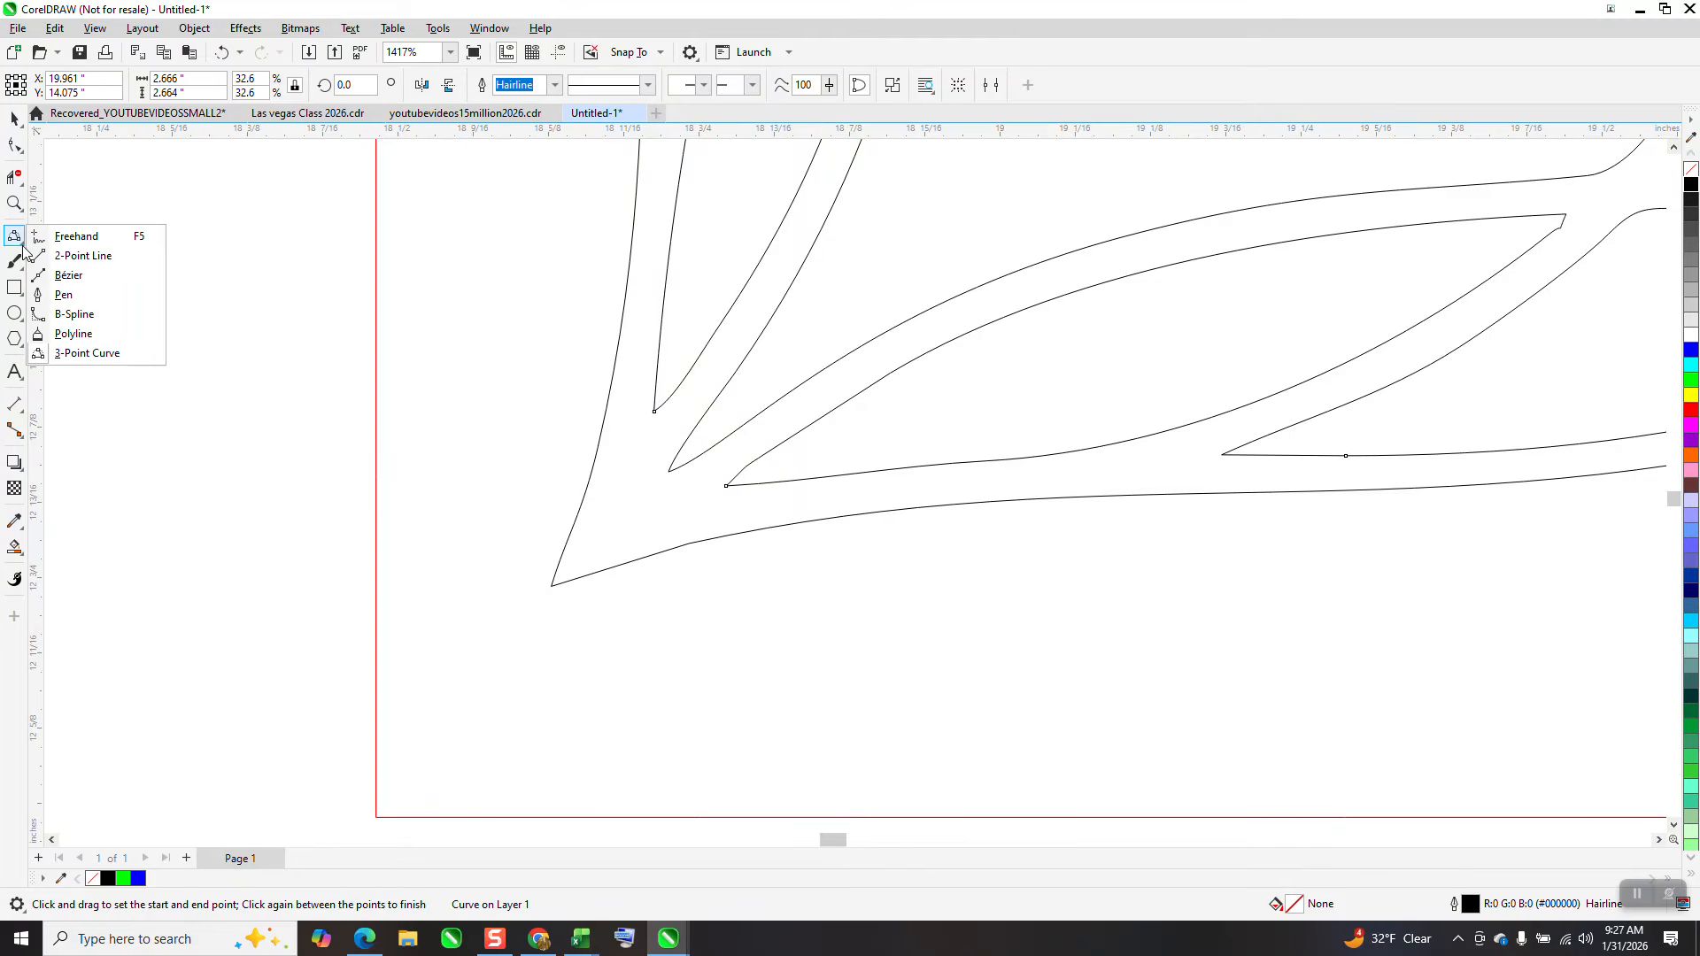
{"action": "left_click", "coordinate": [64, 257]}
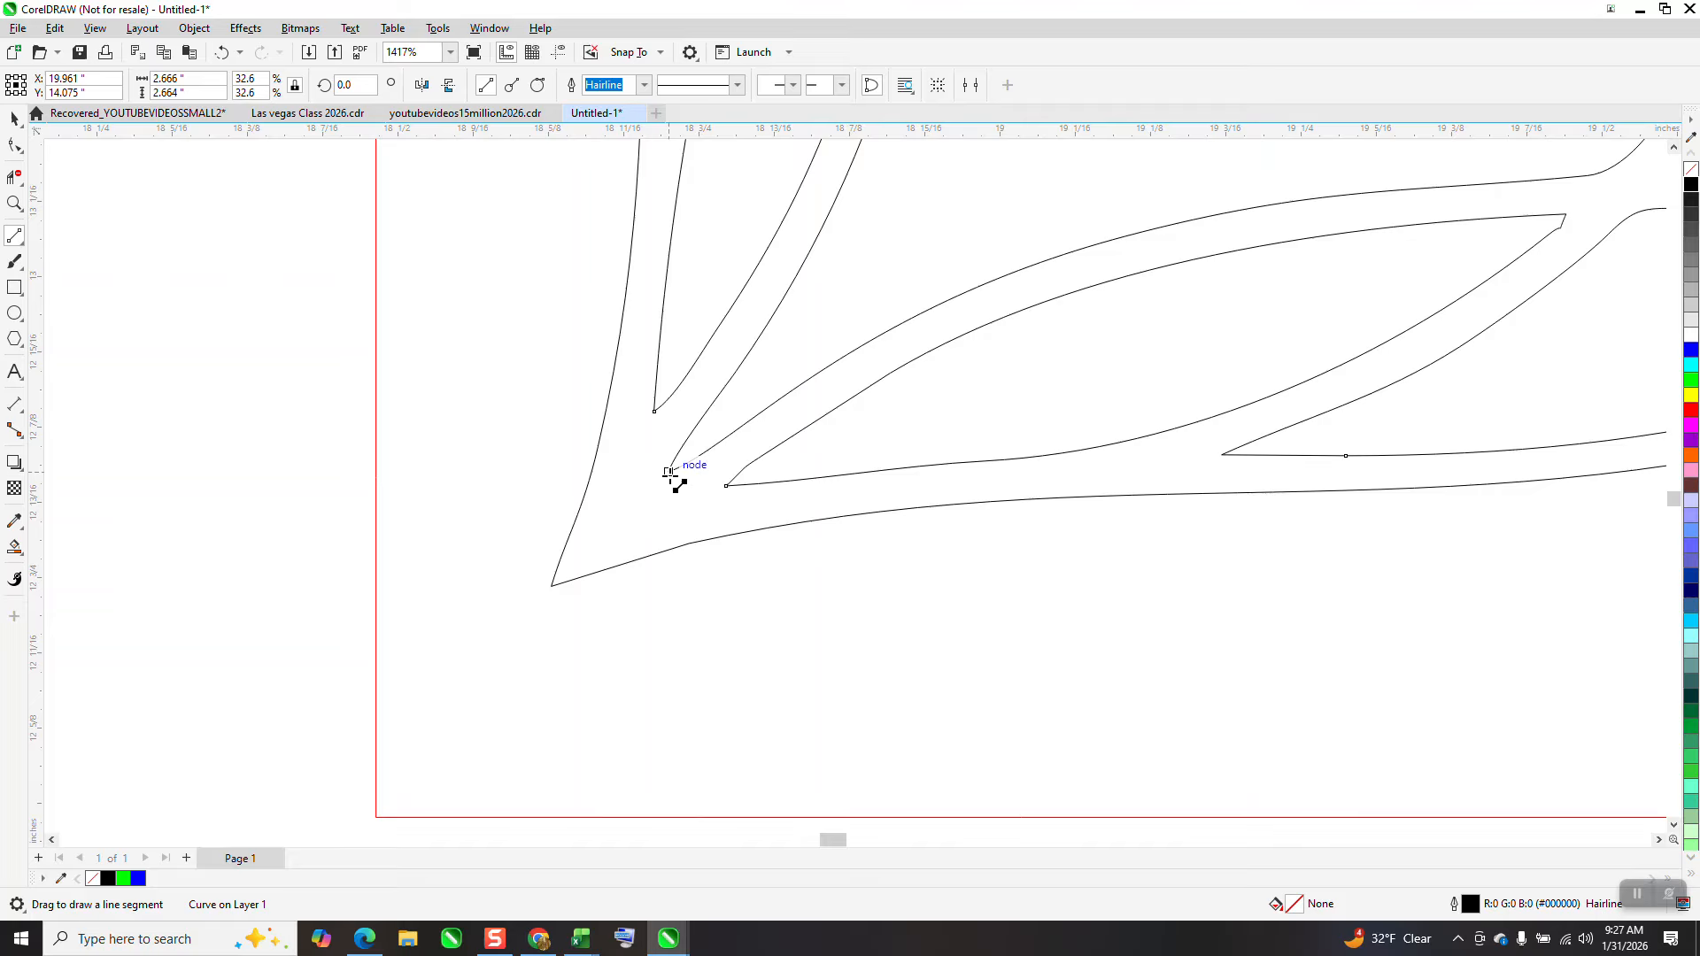
{"action": "left_click_drag", "start_coordinate": [669, 473], "coordinate": [607, 611]}
Zoom in and examine the new line's end node at the stem tip
{"action": "left_click", "coordinate": [14, 203]}
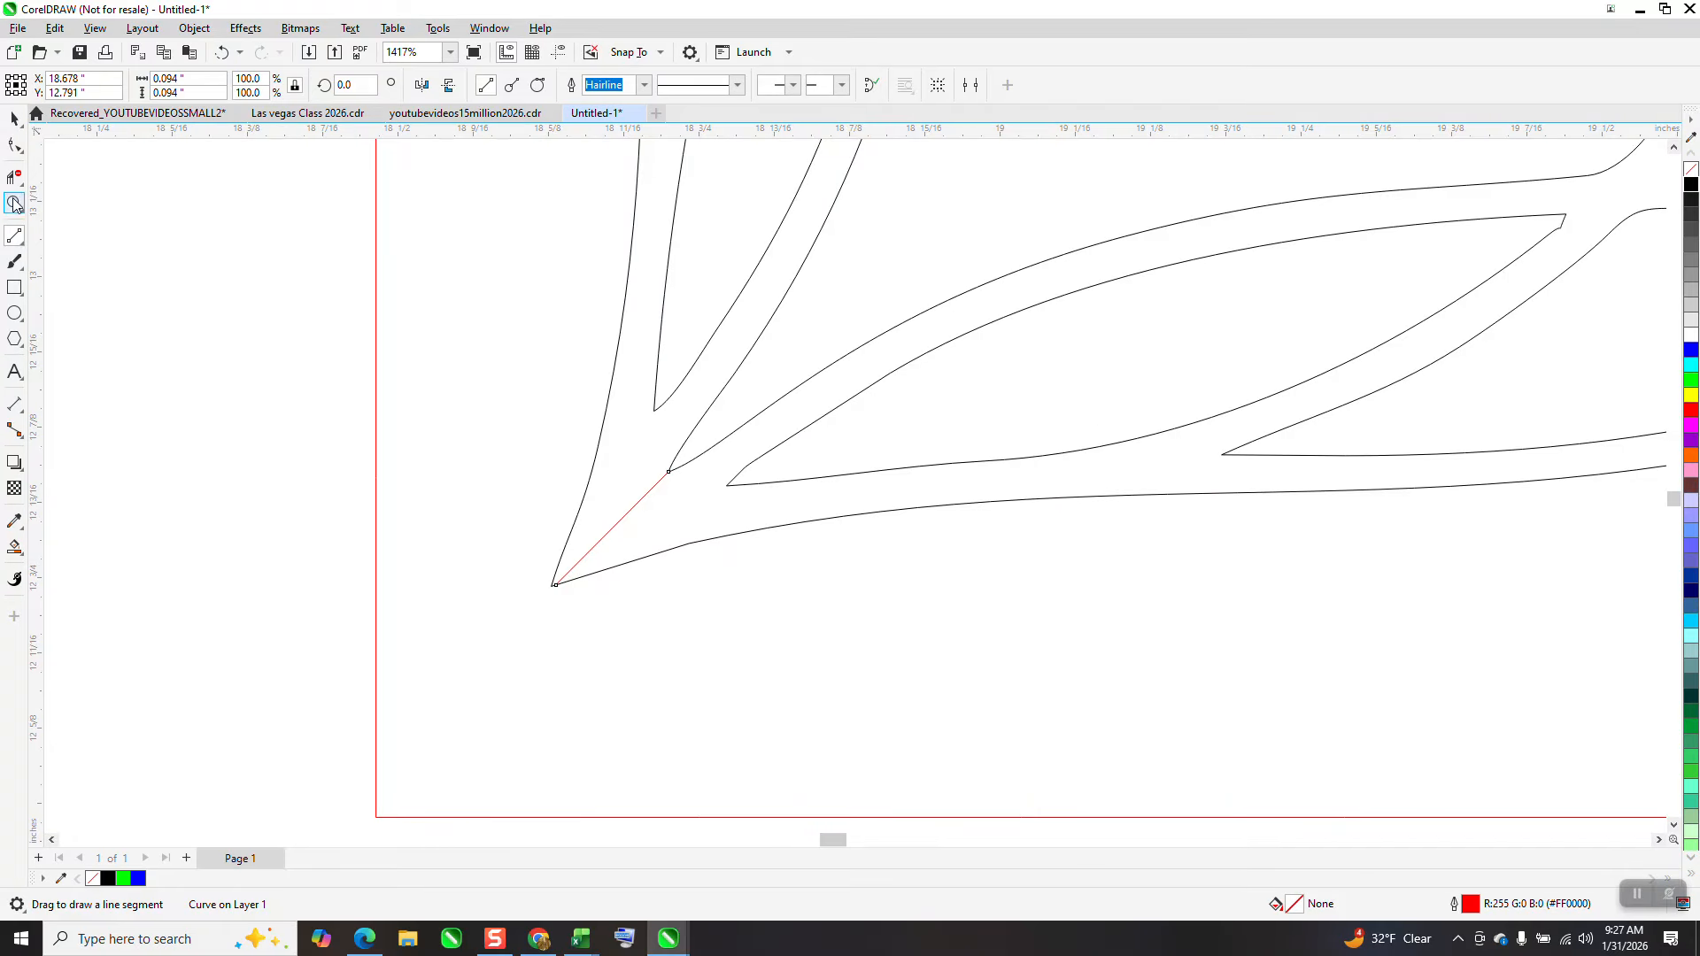
{"action": "left_click_drag", "start_coordinate": [405, 539], "coordinate": [815, 679]}
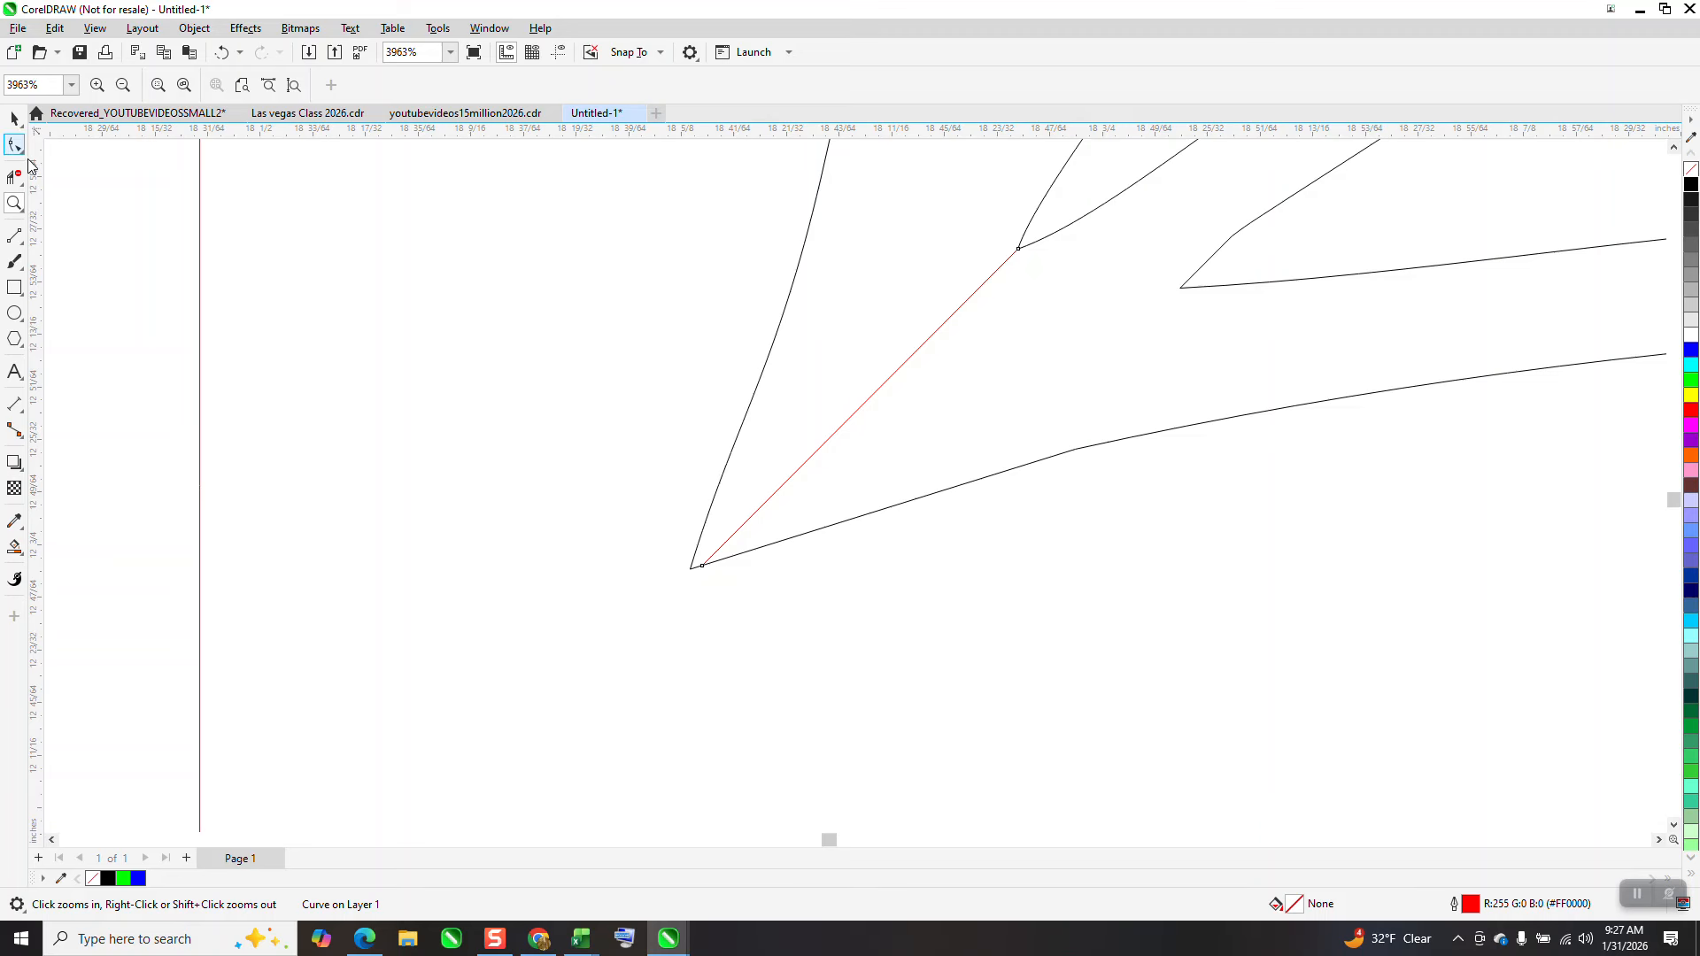
{"action": "left_click", "coordinate": [16, 146]}
{"action": "left_click", "coordinate": [703, 563]}
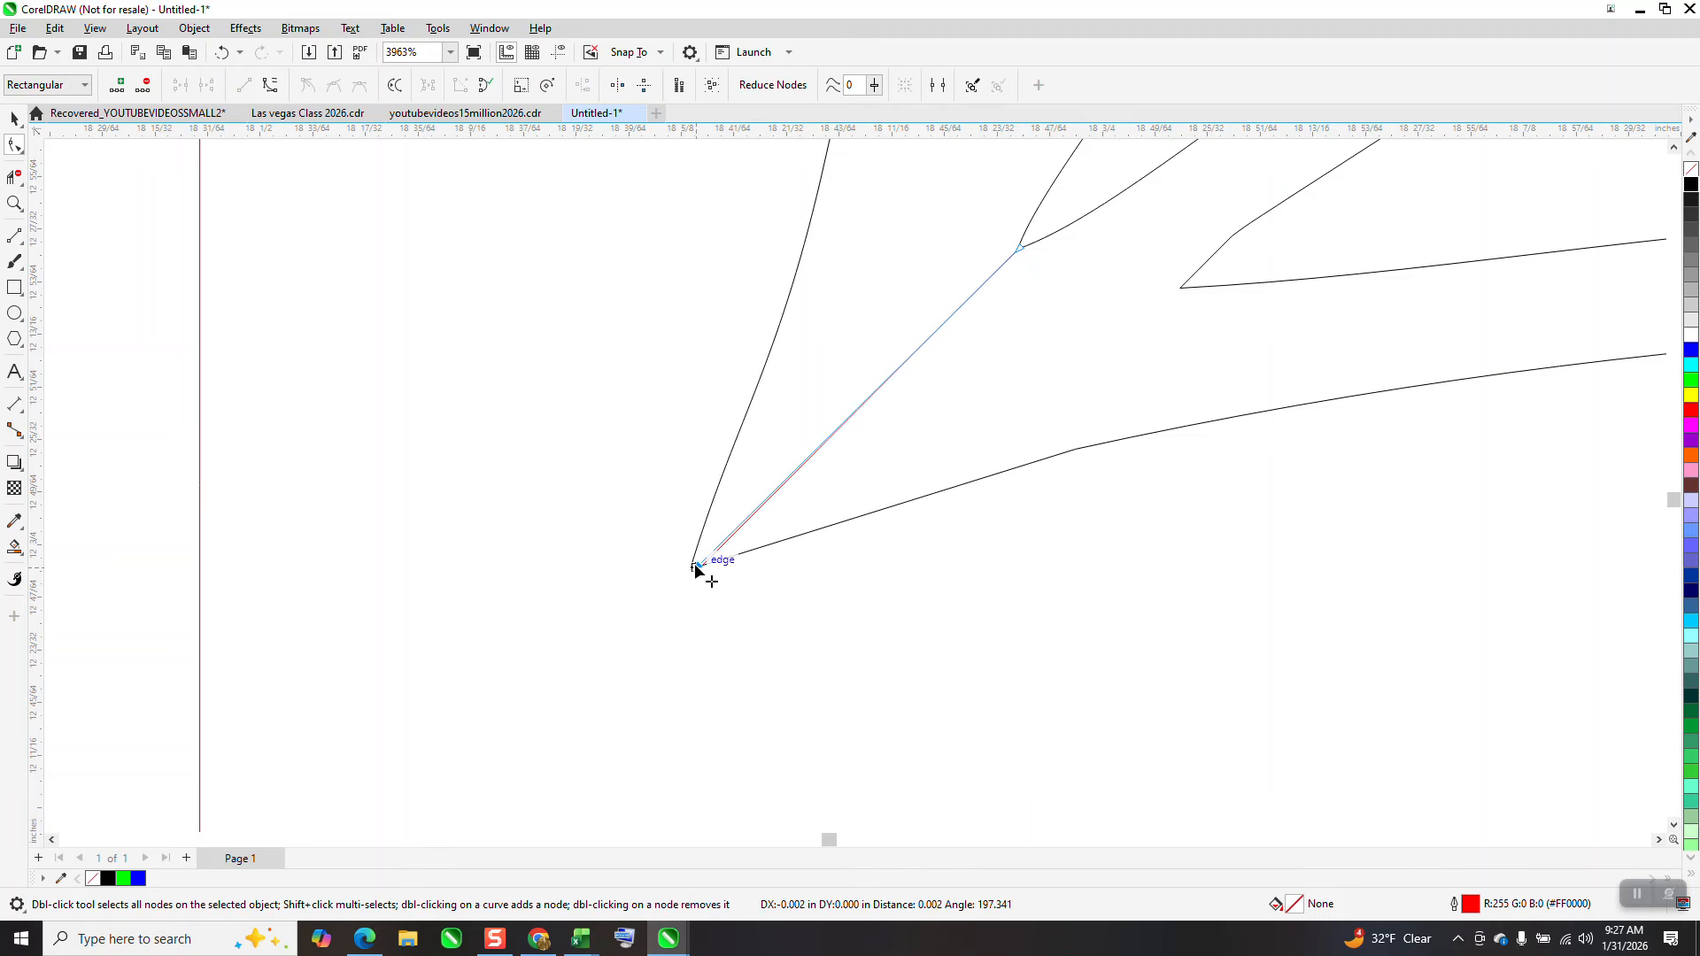
Select the whole outlined corner design on the left
{"action": "scroll", "coordinate": [256, 487], "scroll_direction": "down", "scroll_amount": 3}
{"action": "scroll", "coordinate": [720, 480], "scroll_direction": "down", "scroll_amount": 5}
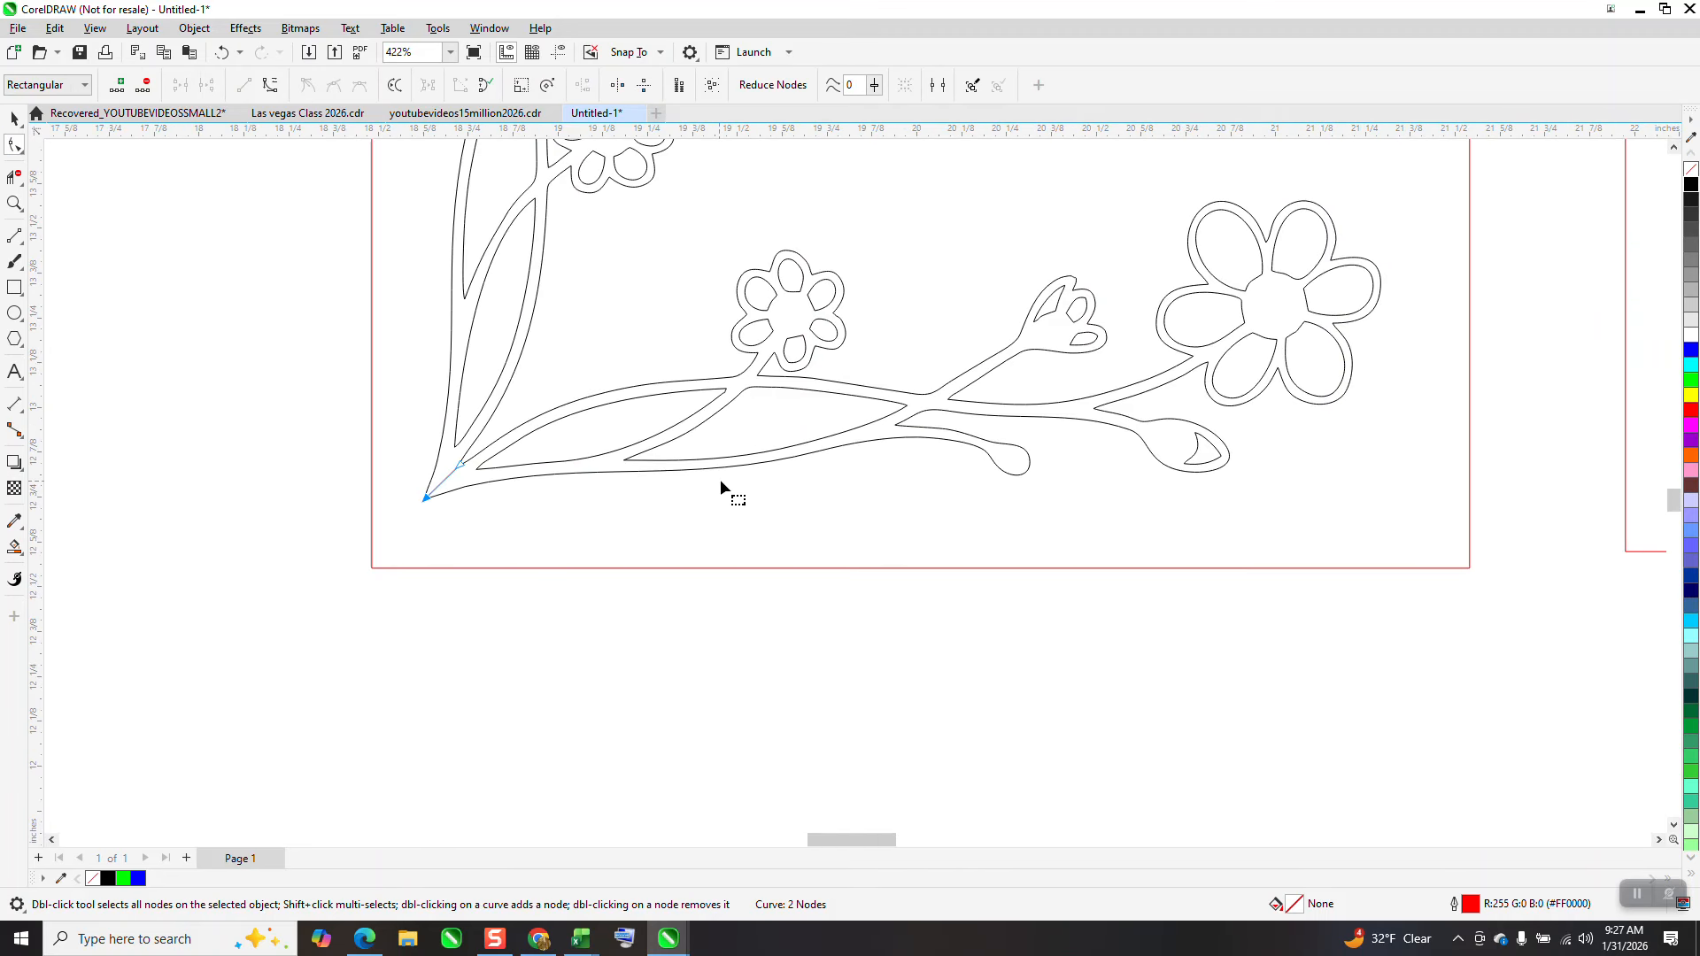
{"action": "scroll", "coordinate": [358, 532], "scroll_direction": "down", "scroll_amount": 2}
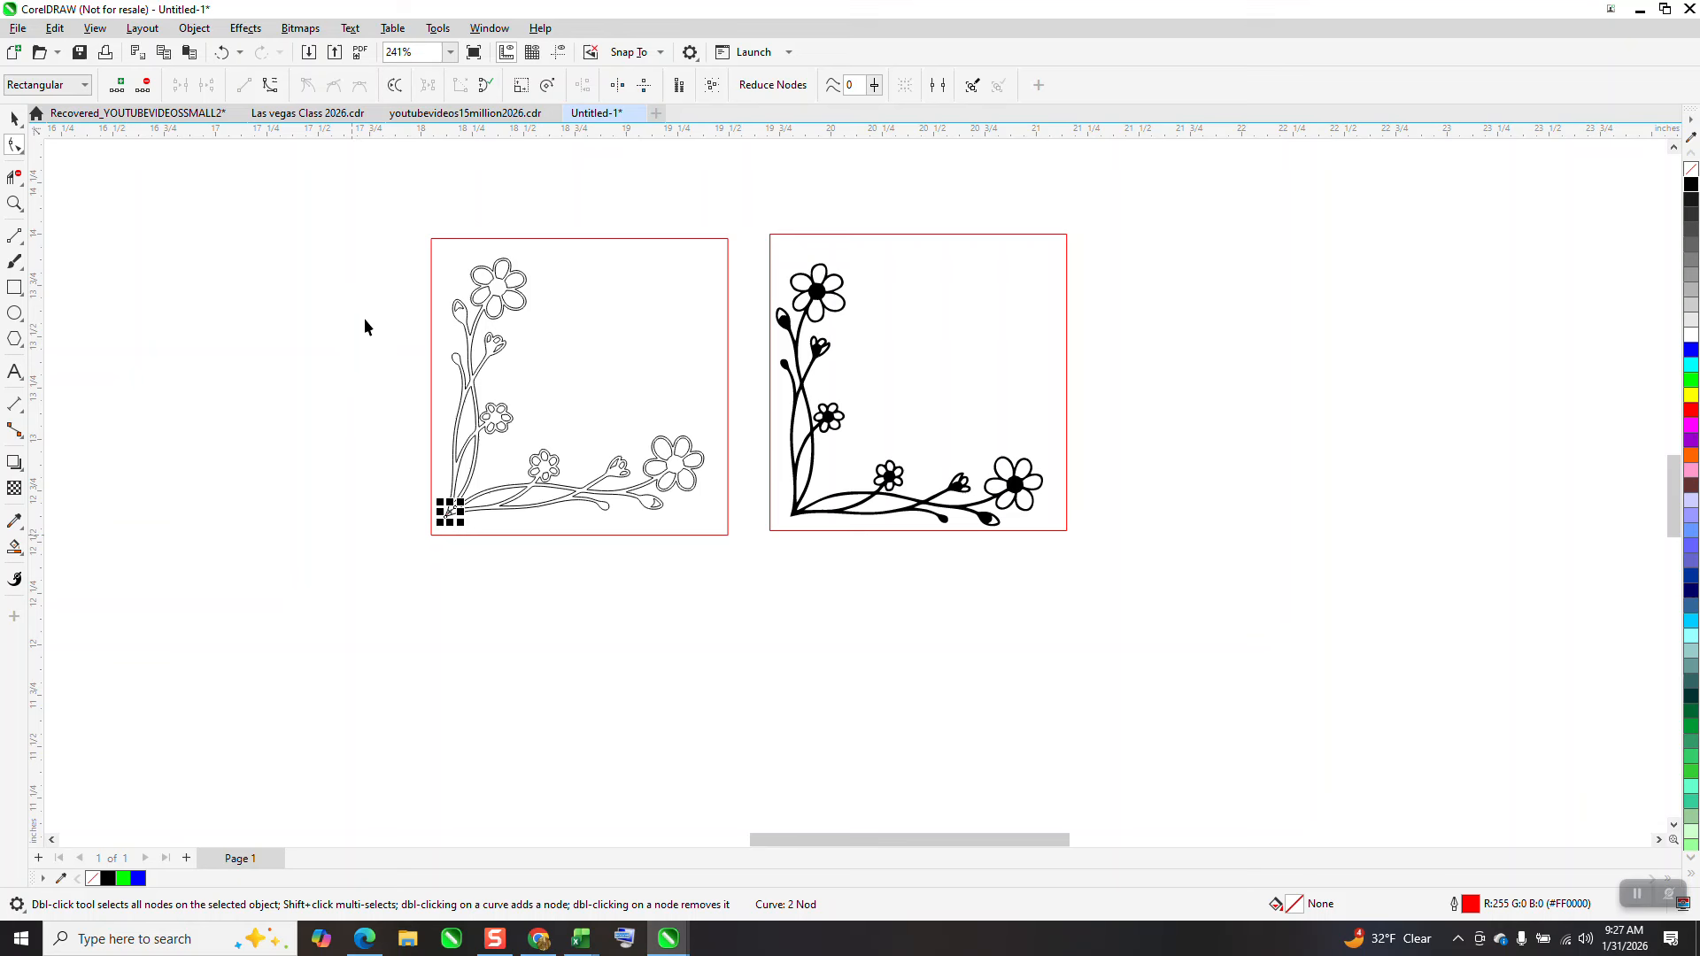
{"action": "key", "text": "space"}
{"action": "left_click_drag", "start_coordinate": [407, 236], "coordinate": [735, 543]}
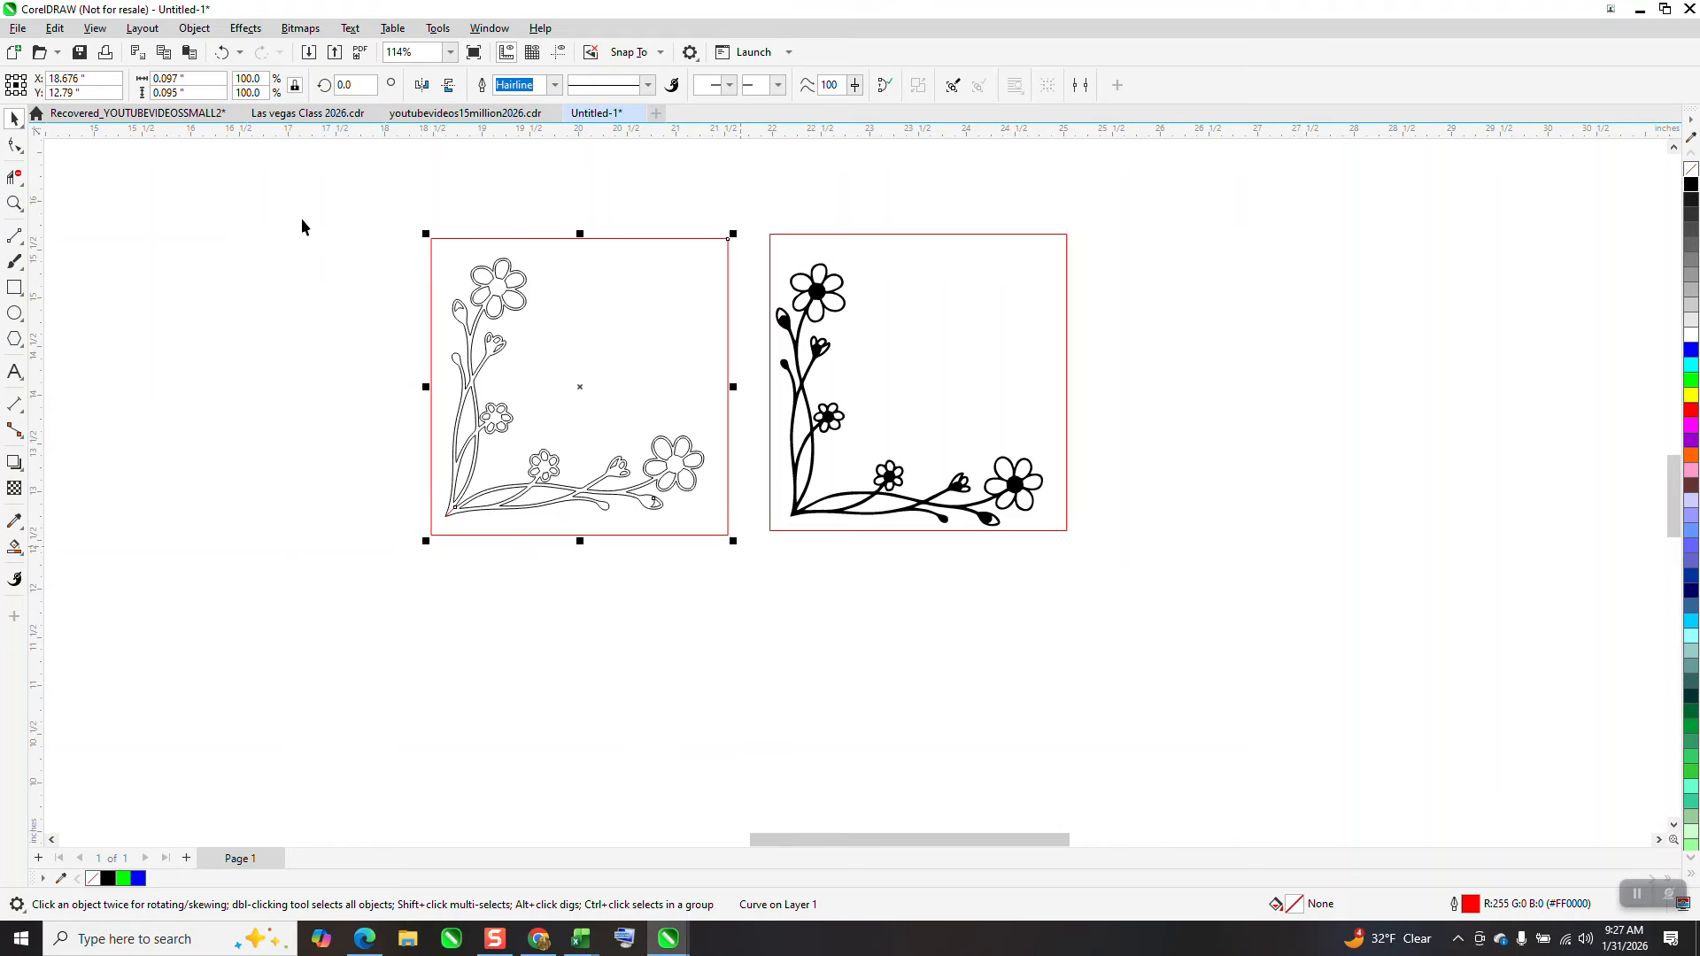
Set the nudge distance to 3.5 inches
{"action": "left_click", "coordinate": [450, 210]}
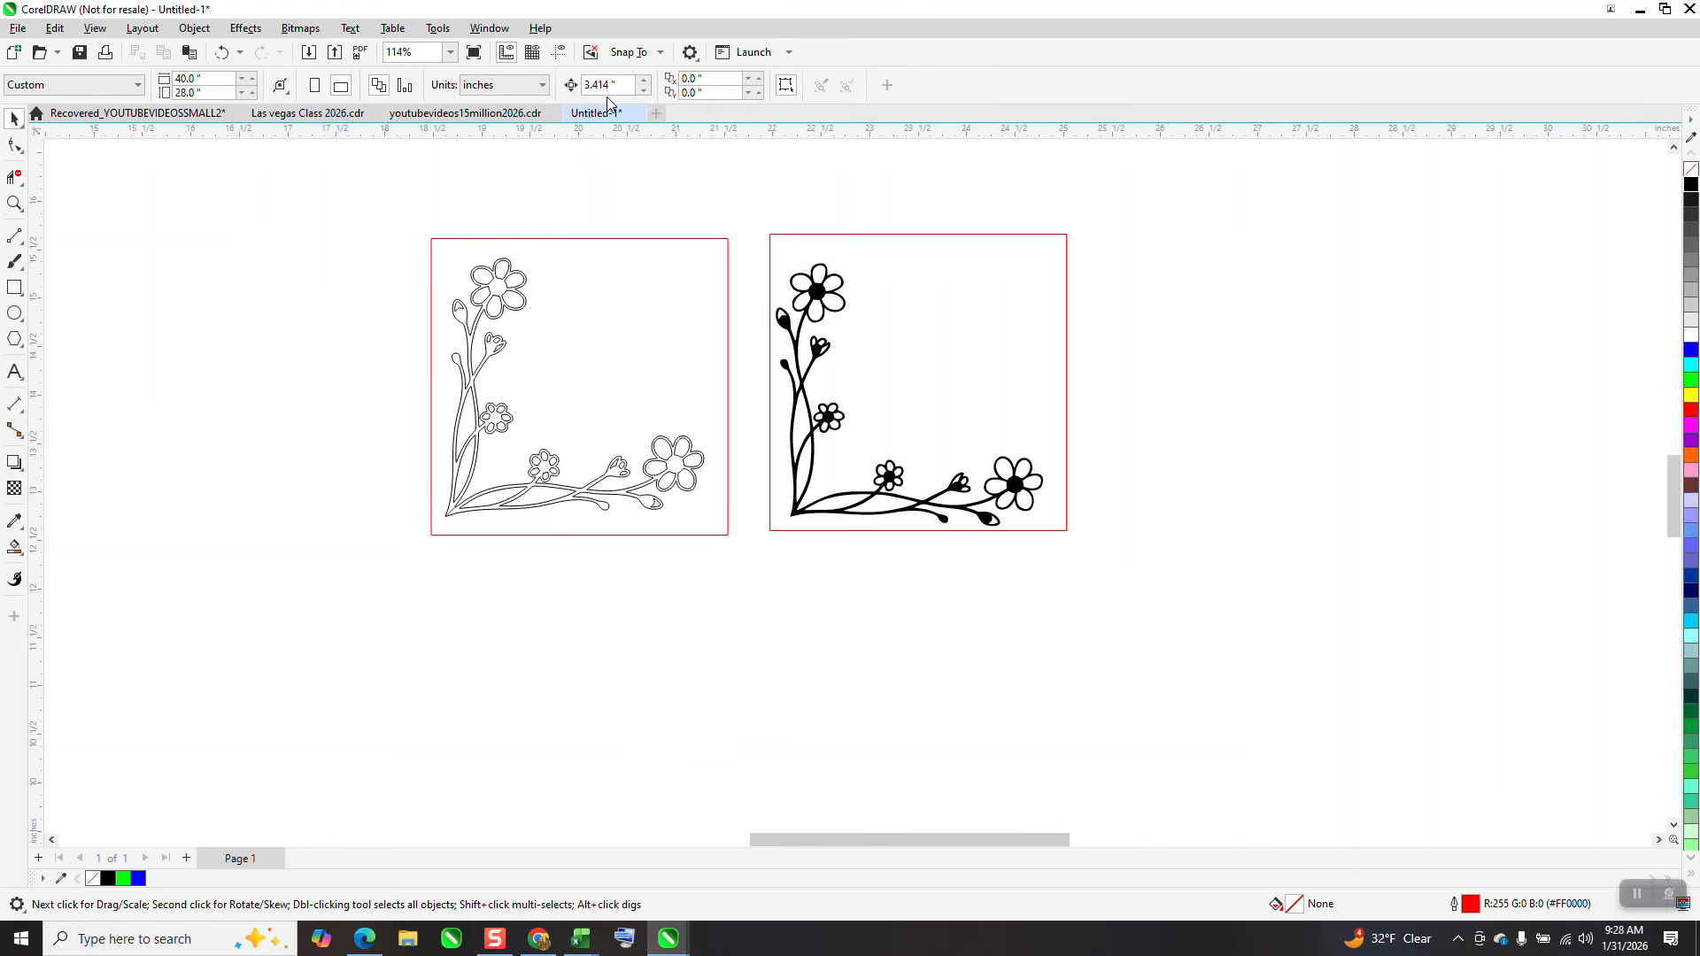
{"action": "type", "text": "3.5"}
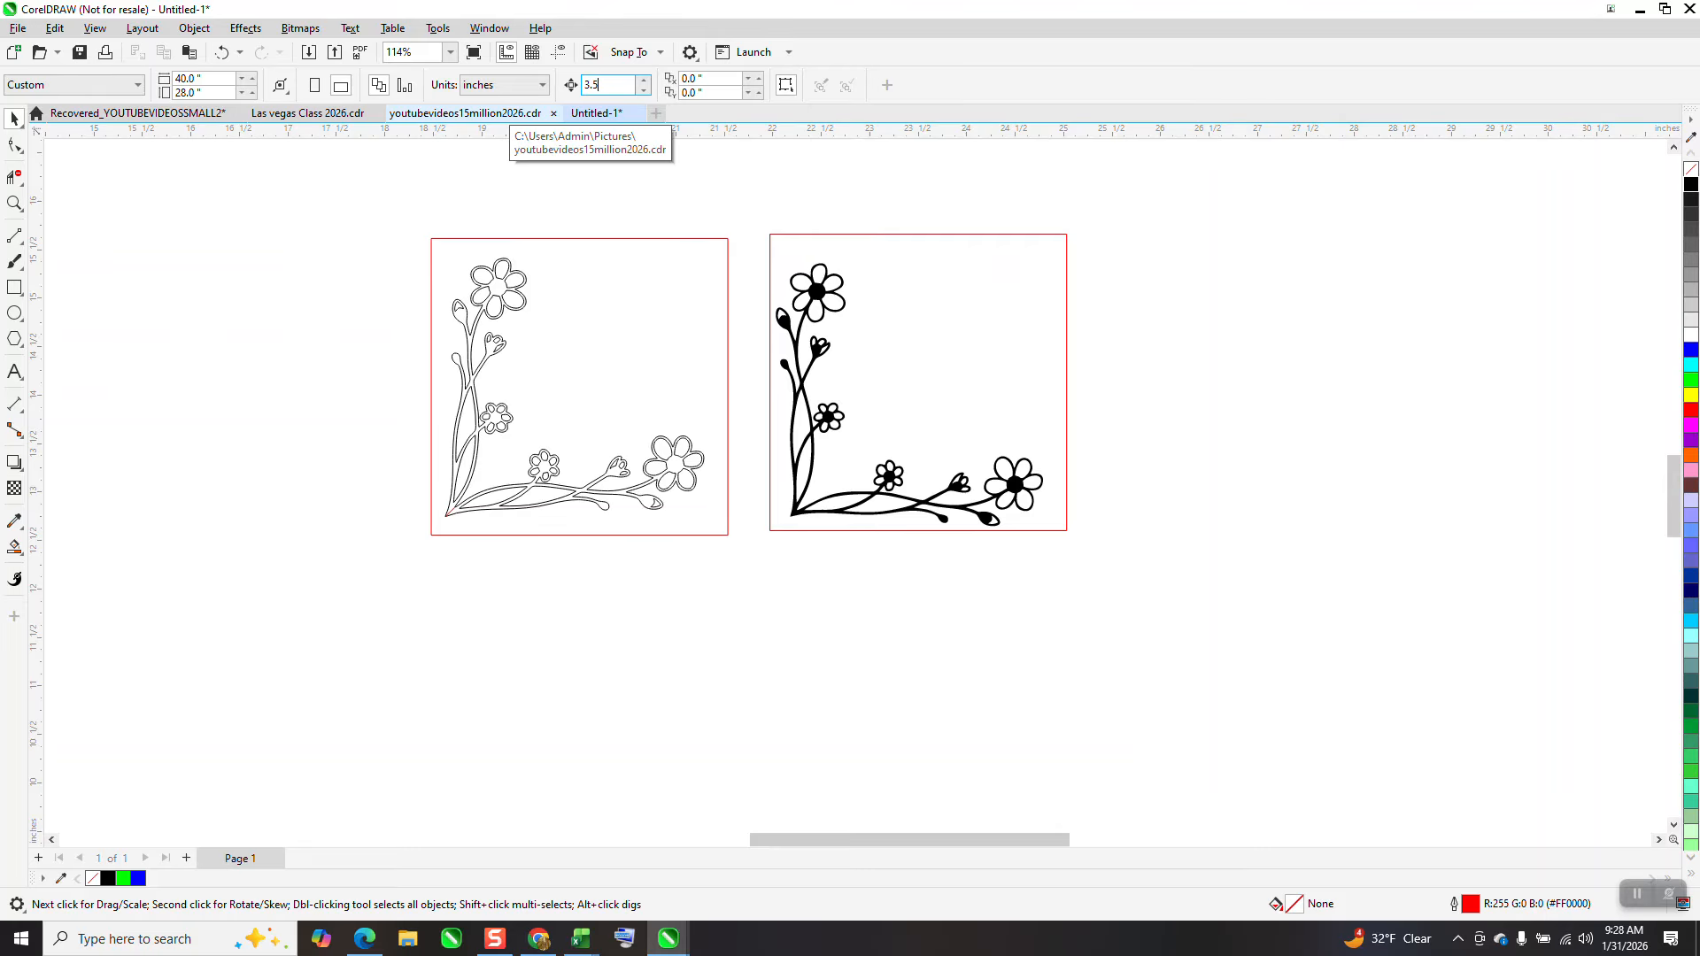
{"action": "key", "text": "Return"}
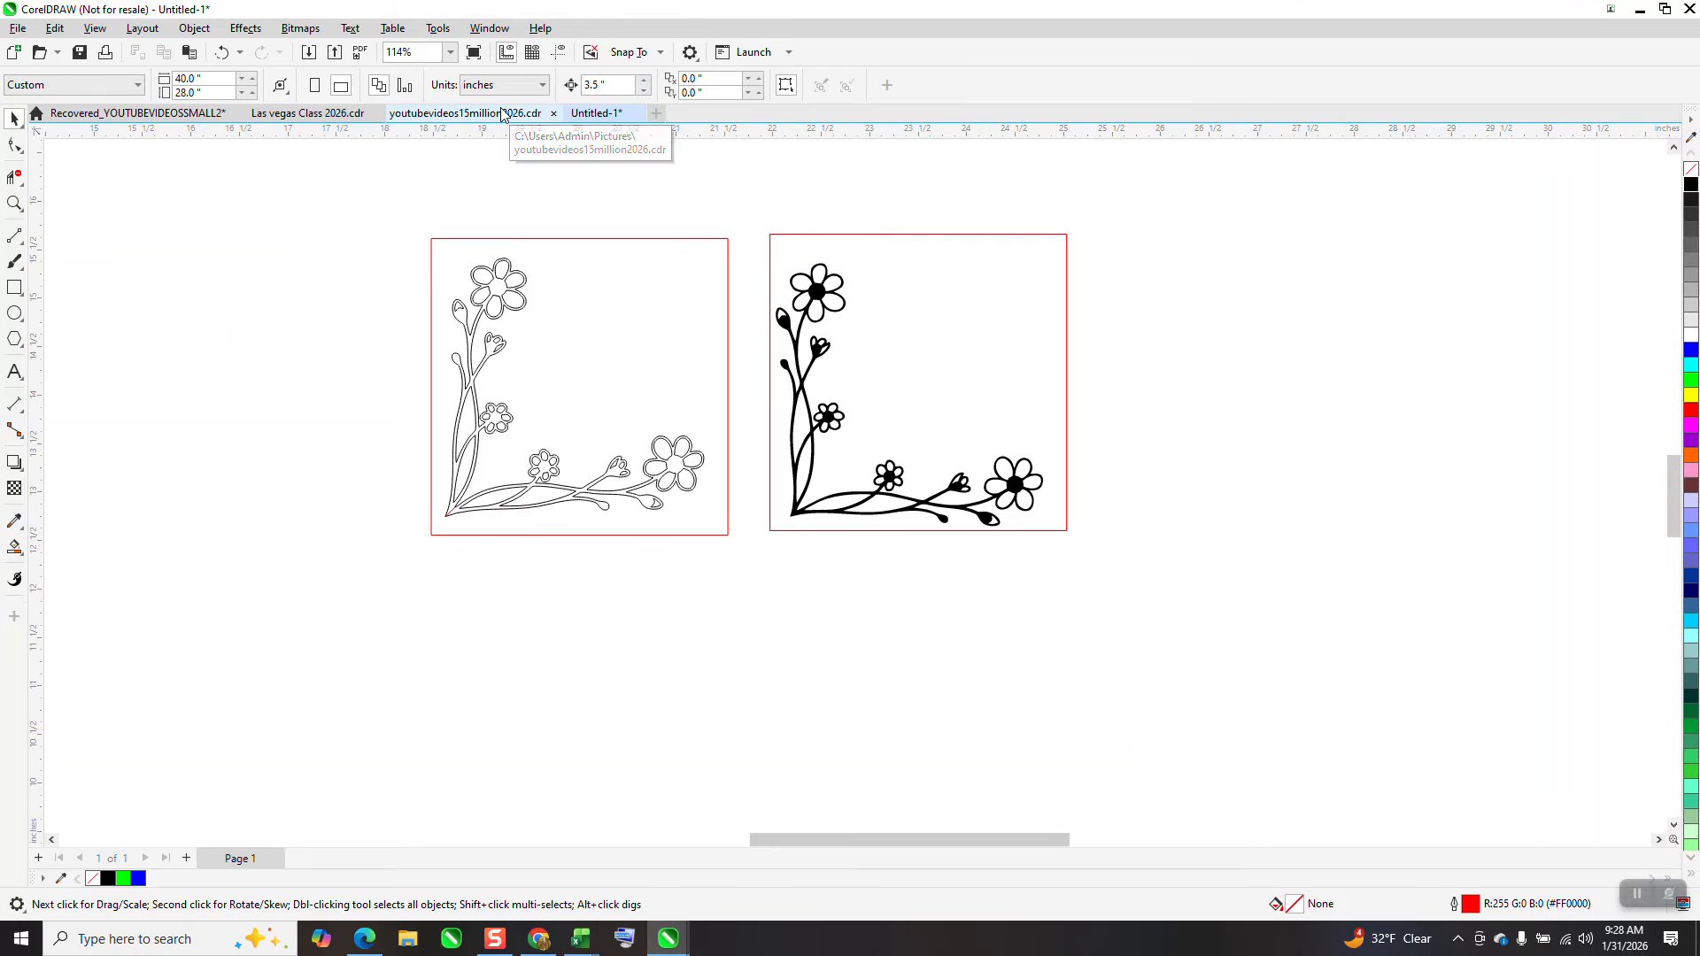
Smart Fill the stem region and the branch region of the outline, nudging each filled copy 3.5 inches left
{"action": "left_click", "coordinate": [14, 547]}
{"action": "left_click", "coordinate": [14, 203]}
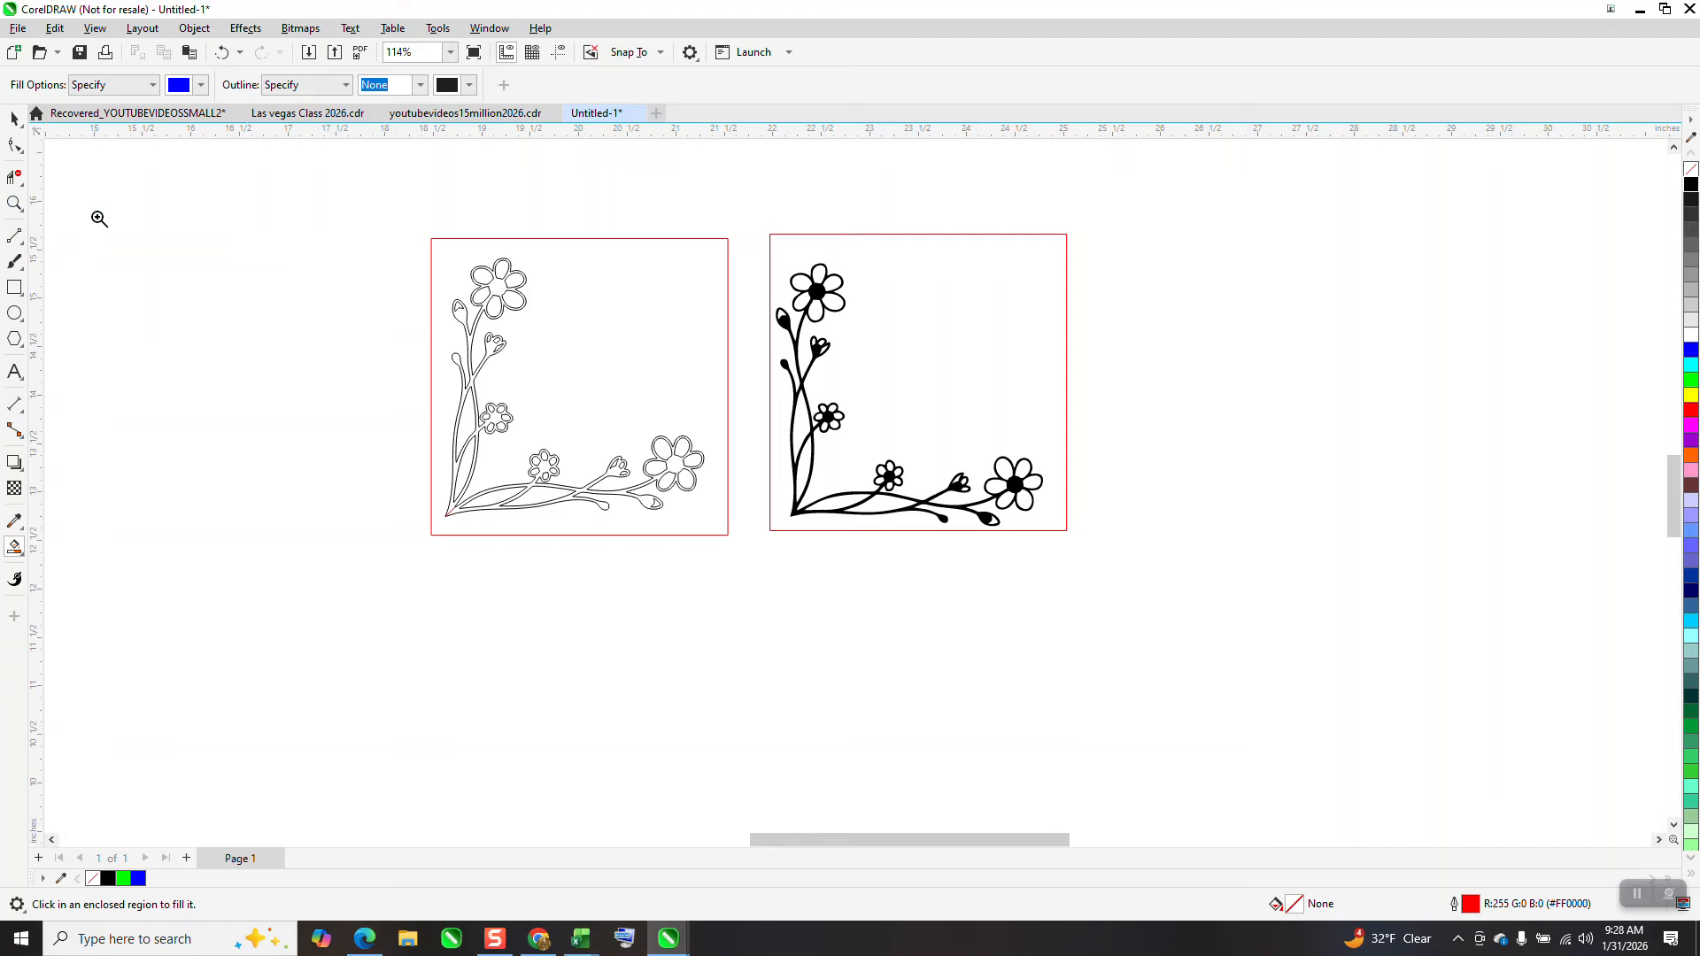
{"action": "left_click_drag", "start_coordinate": [372, 245], "coordinate": [739, 546]}
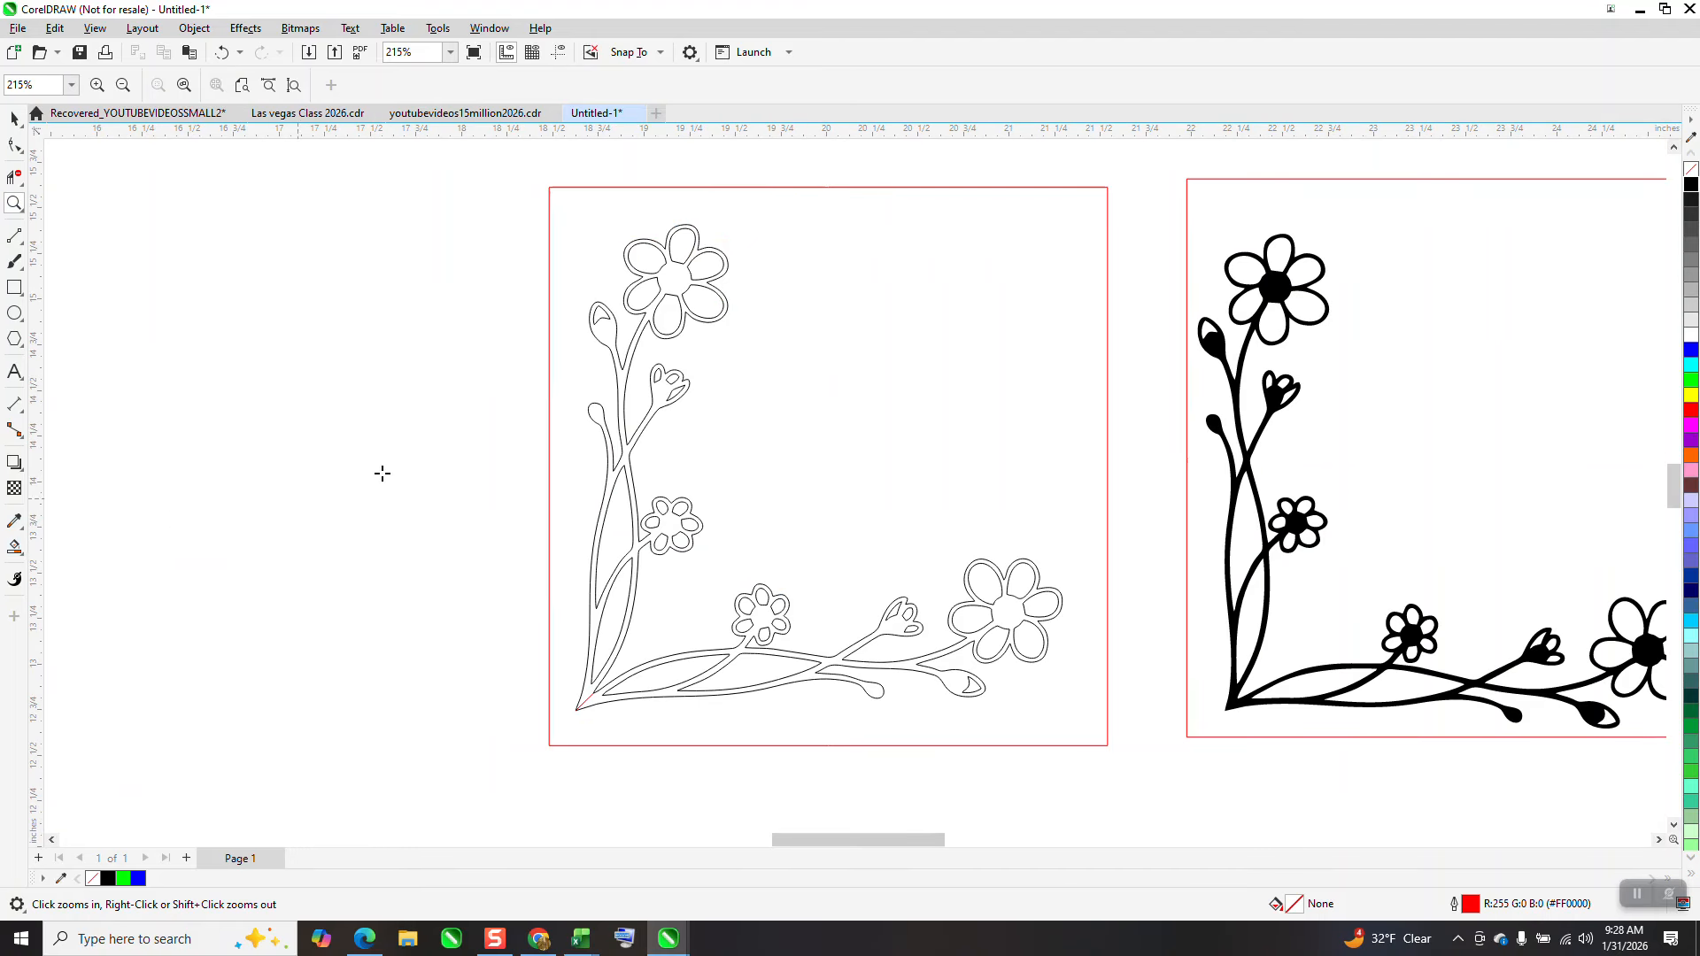
{"action": "left_click", "coordinate": [666, 394]}
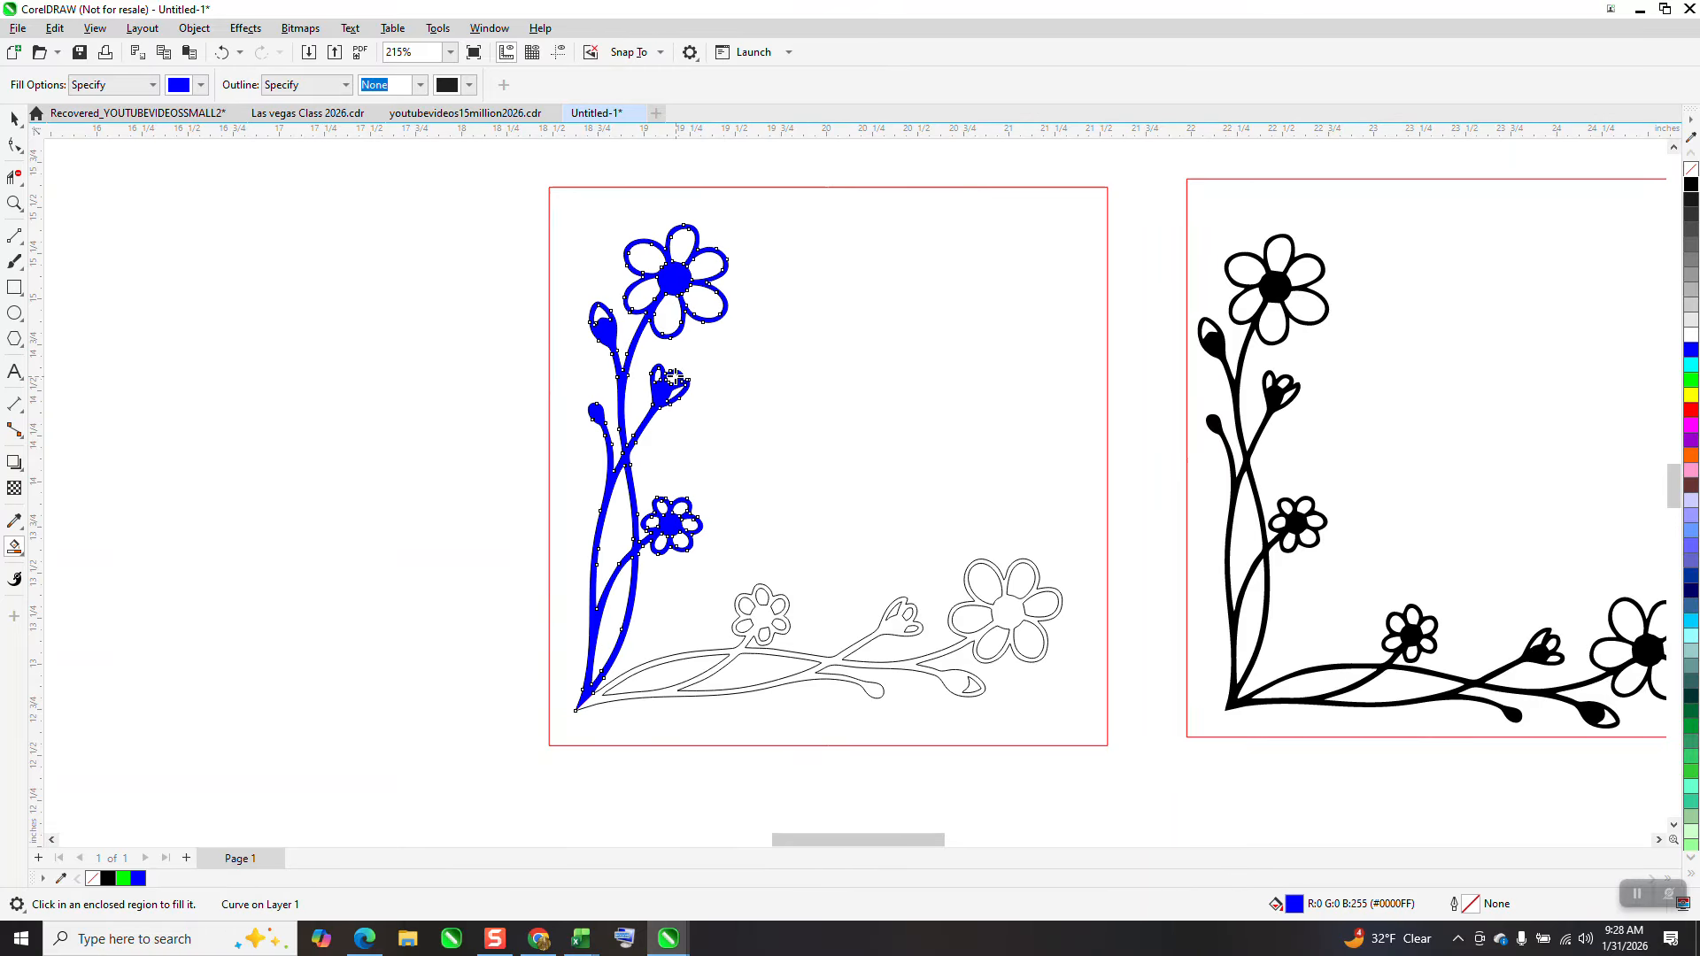
{"action": "key", "text": "Left"}
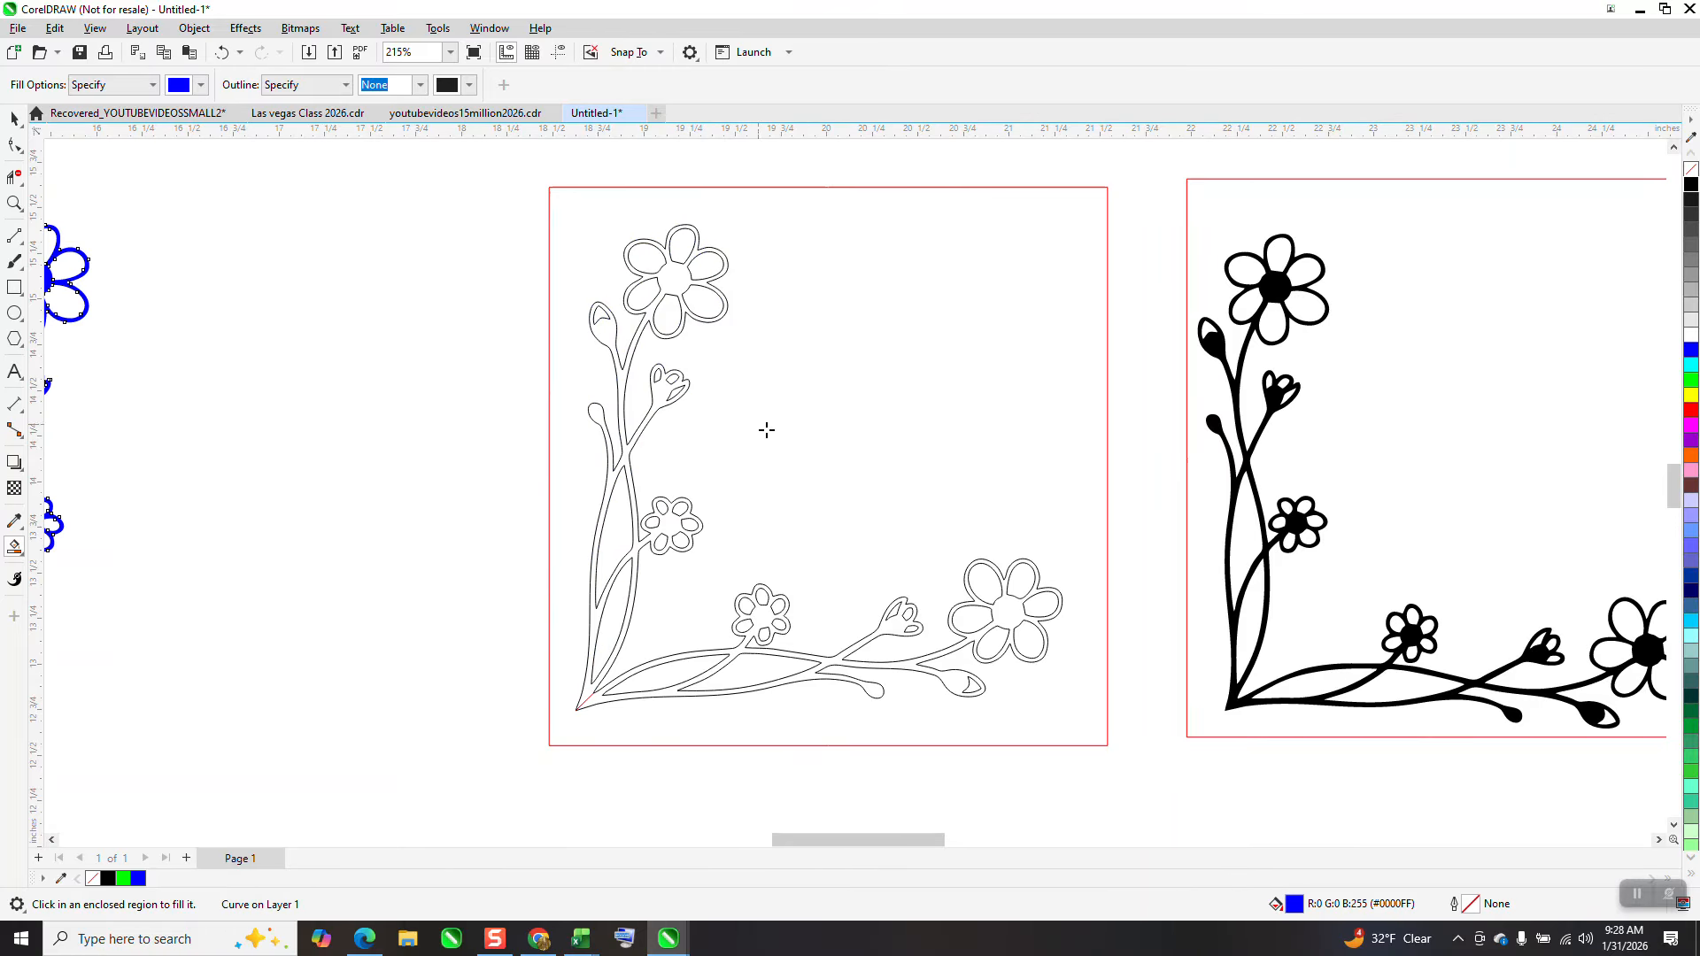
{"action": "left_click", "coordinate": [968, 632]}
{"action": "key", "text": "Left"}
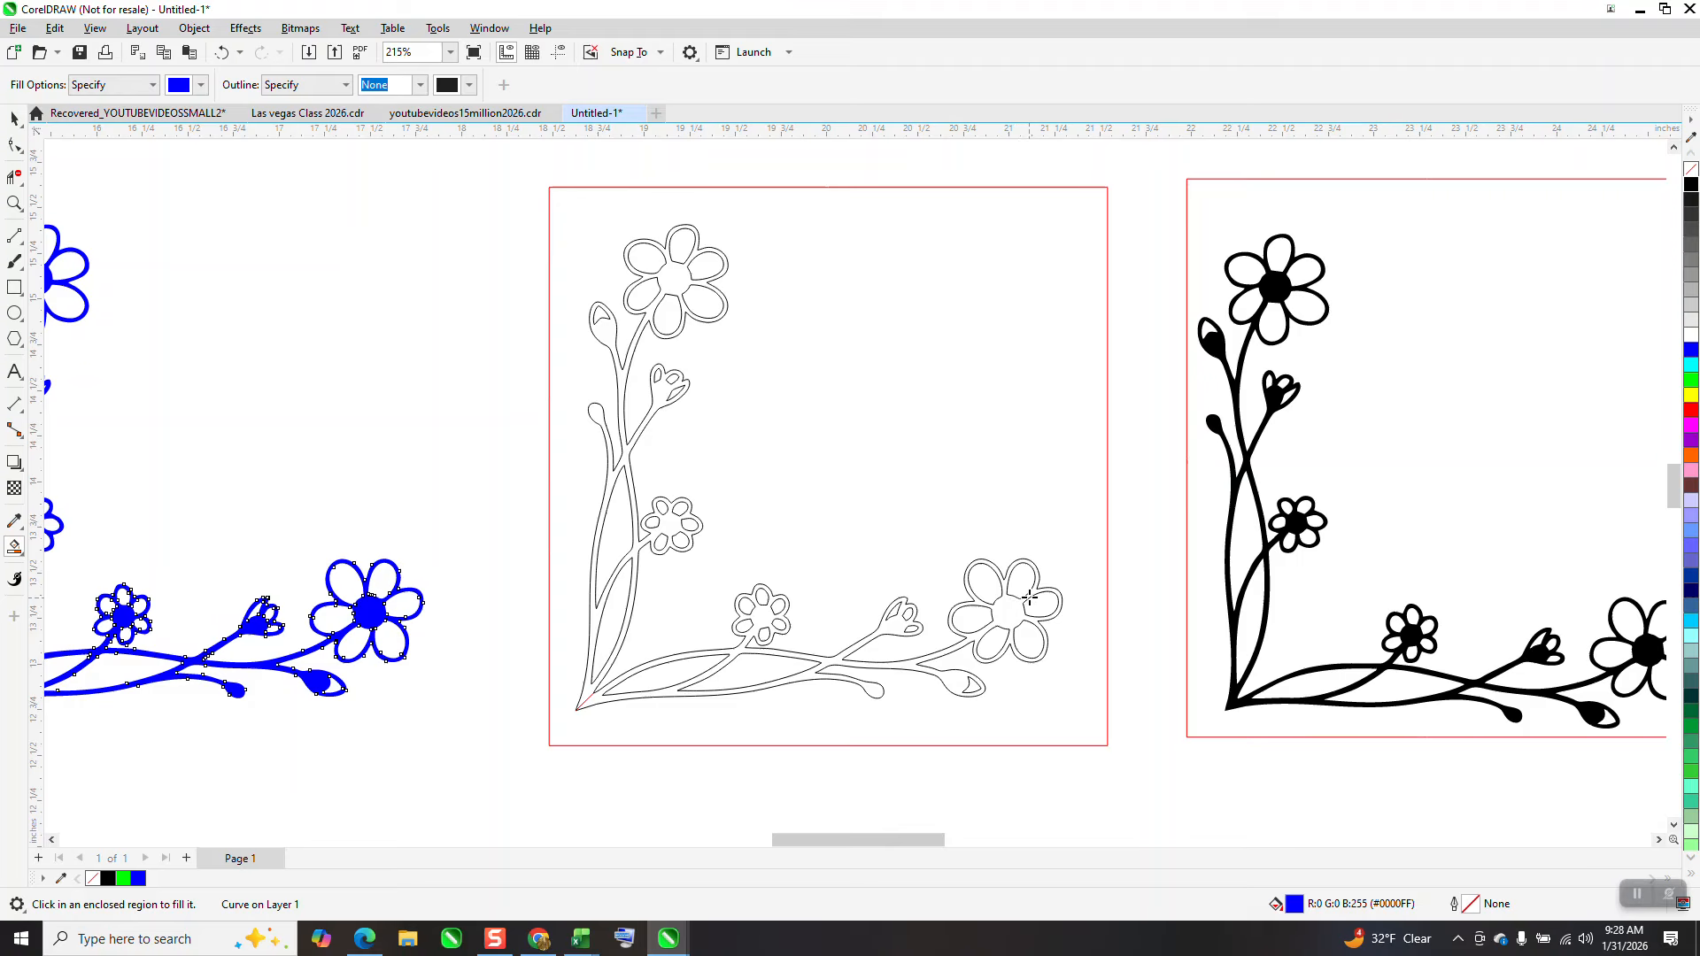
Delete the original outlined corner design from its frame
{"action": "scroll", "coordinate": [493, 372], "scroll_direction": "down", "scroll_amount": 2}
{"action": "left_click", "coordinate": [14, 119]}
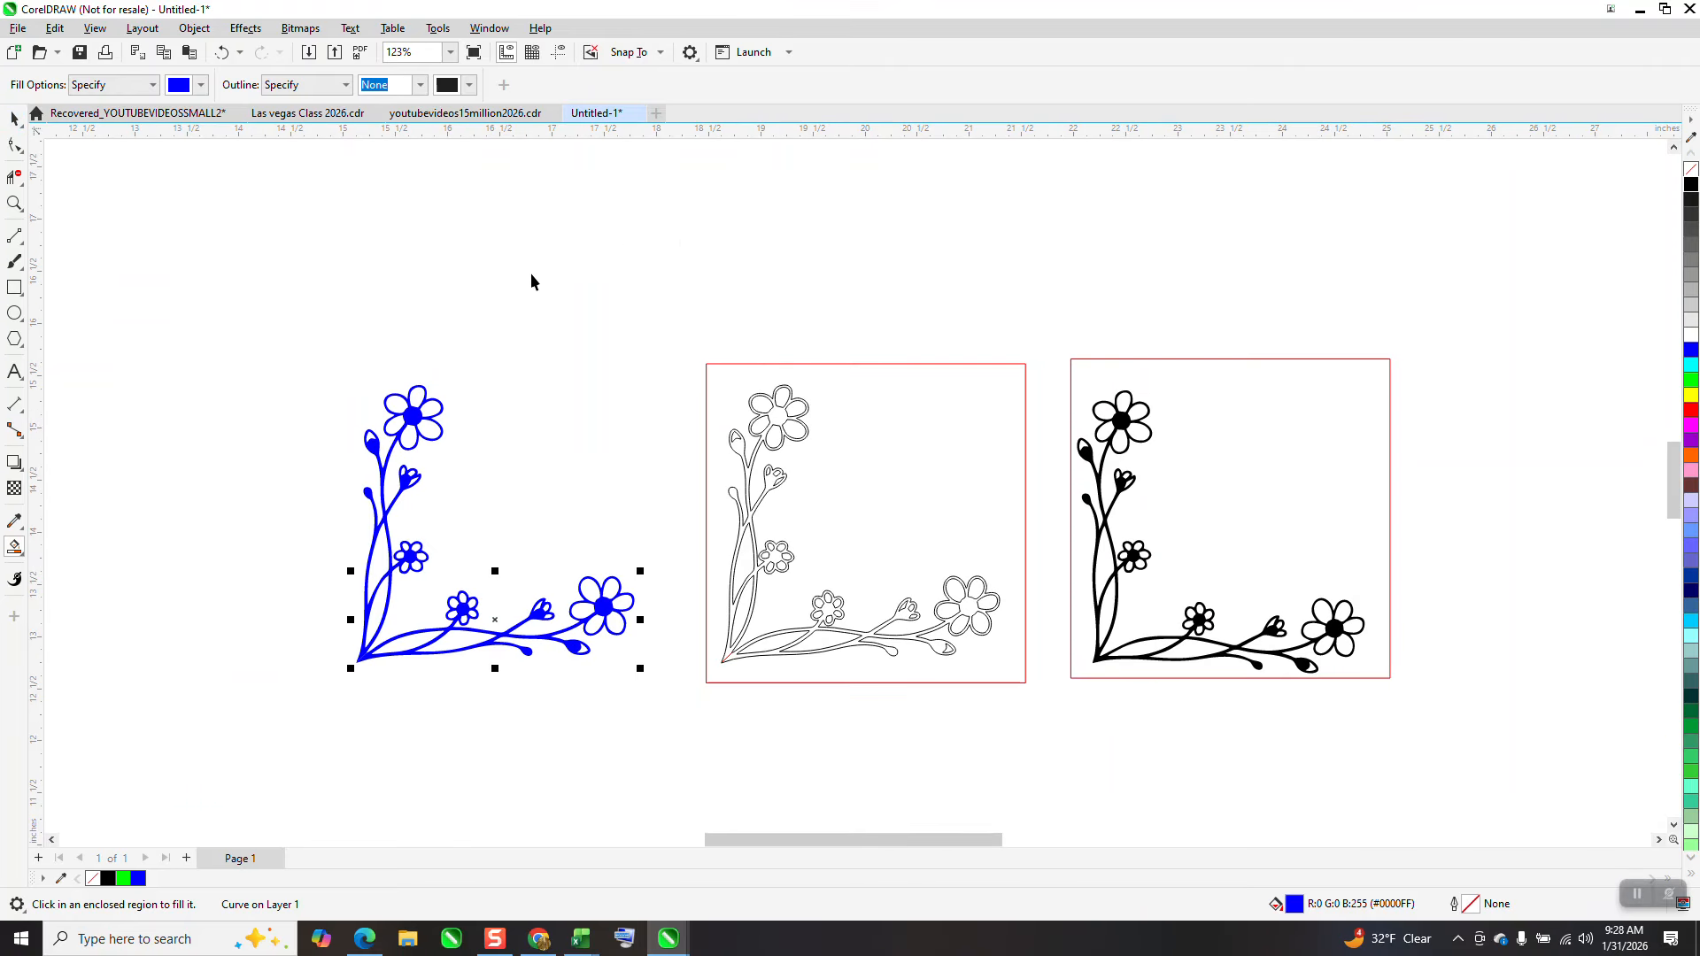
{"action": "left_click_drag", "start_coordinate": [692, 337], "coordinate": [1022, 705]}
{"action": "key", "text": "Delete"}
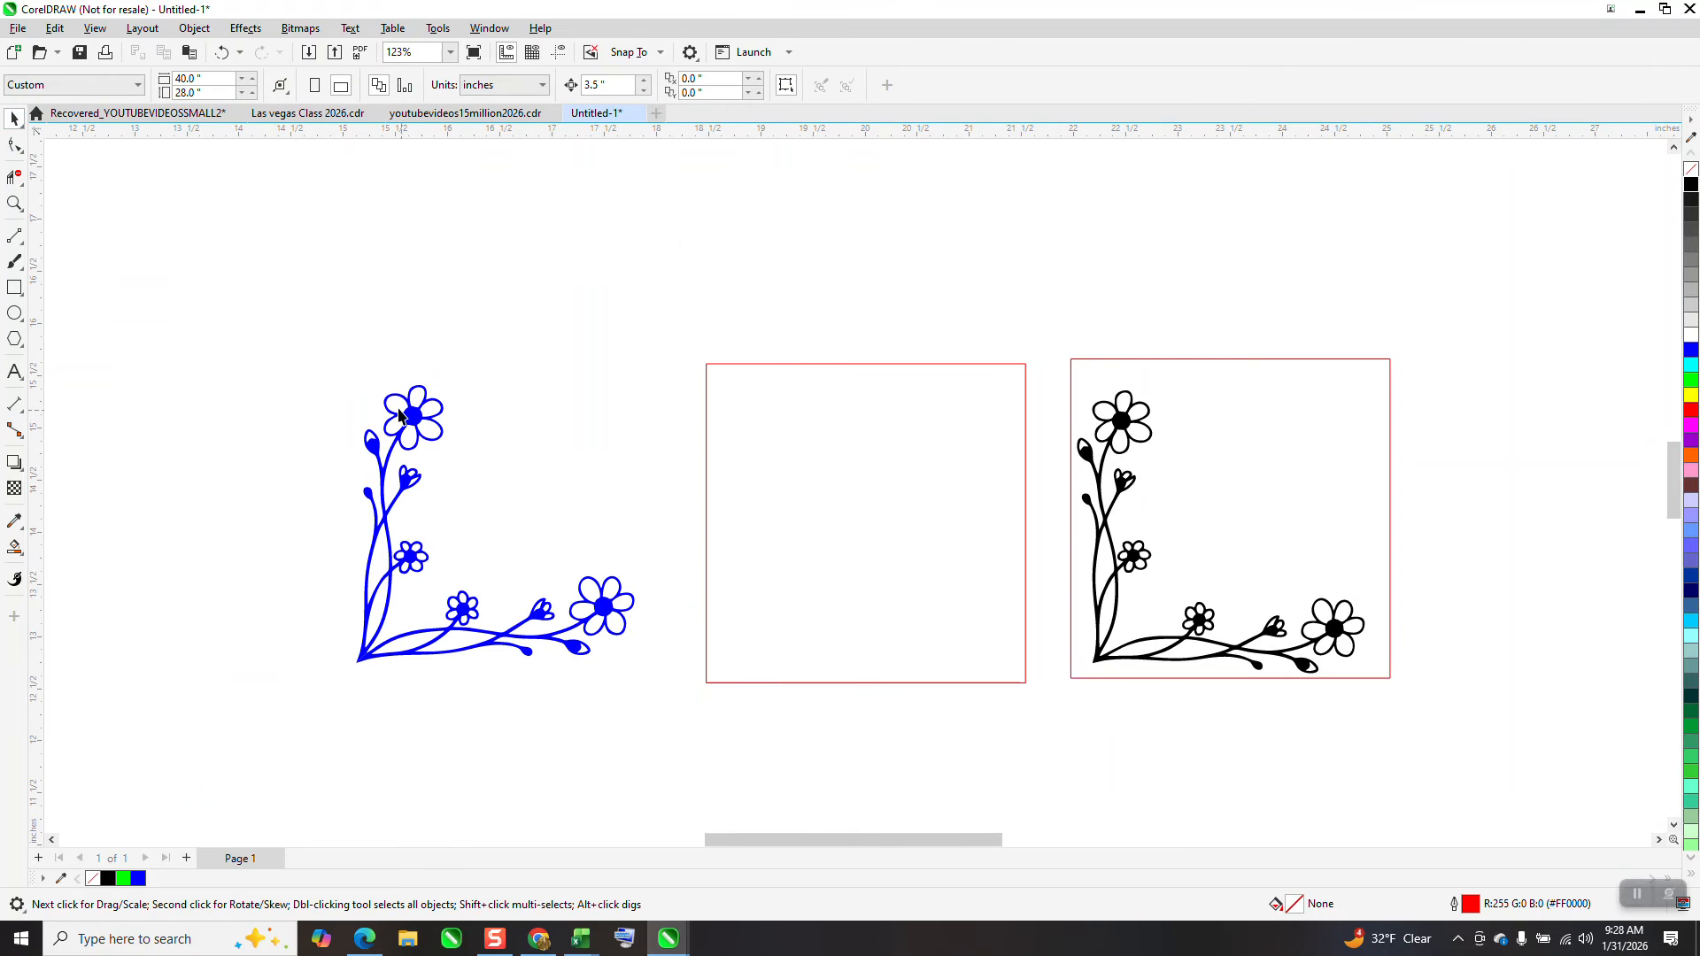
Nudge both filled shapes right into the empty frame and restyle them with no fill and a black outline
{"action": "left_click_drag", "start_coordinate": [564, 646], "coordinate": [683, 710]}
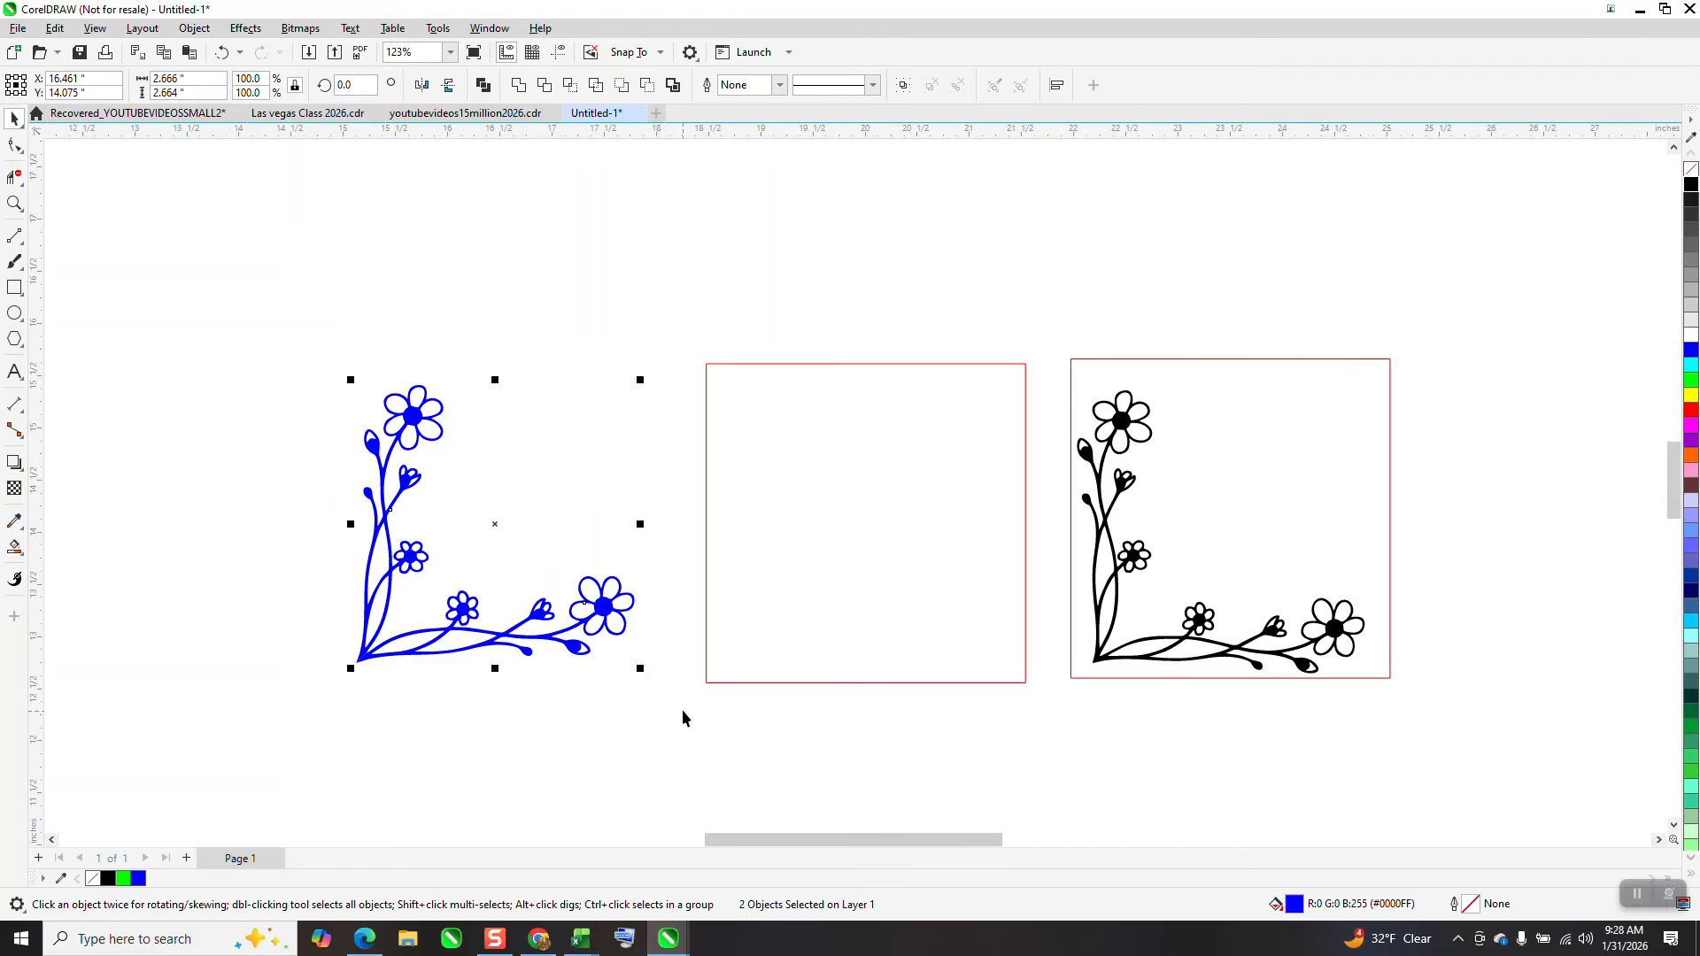
{"action": "key", "text": "Right"}
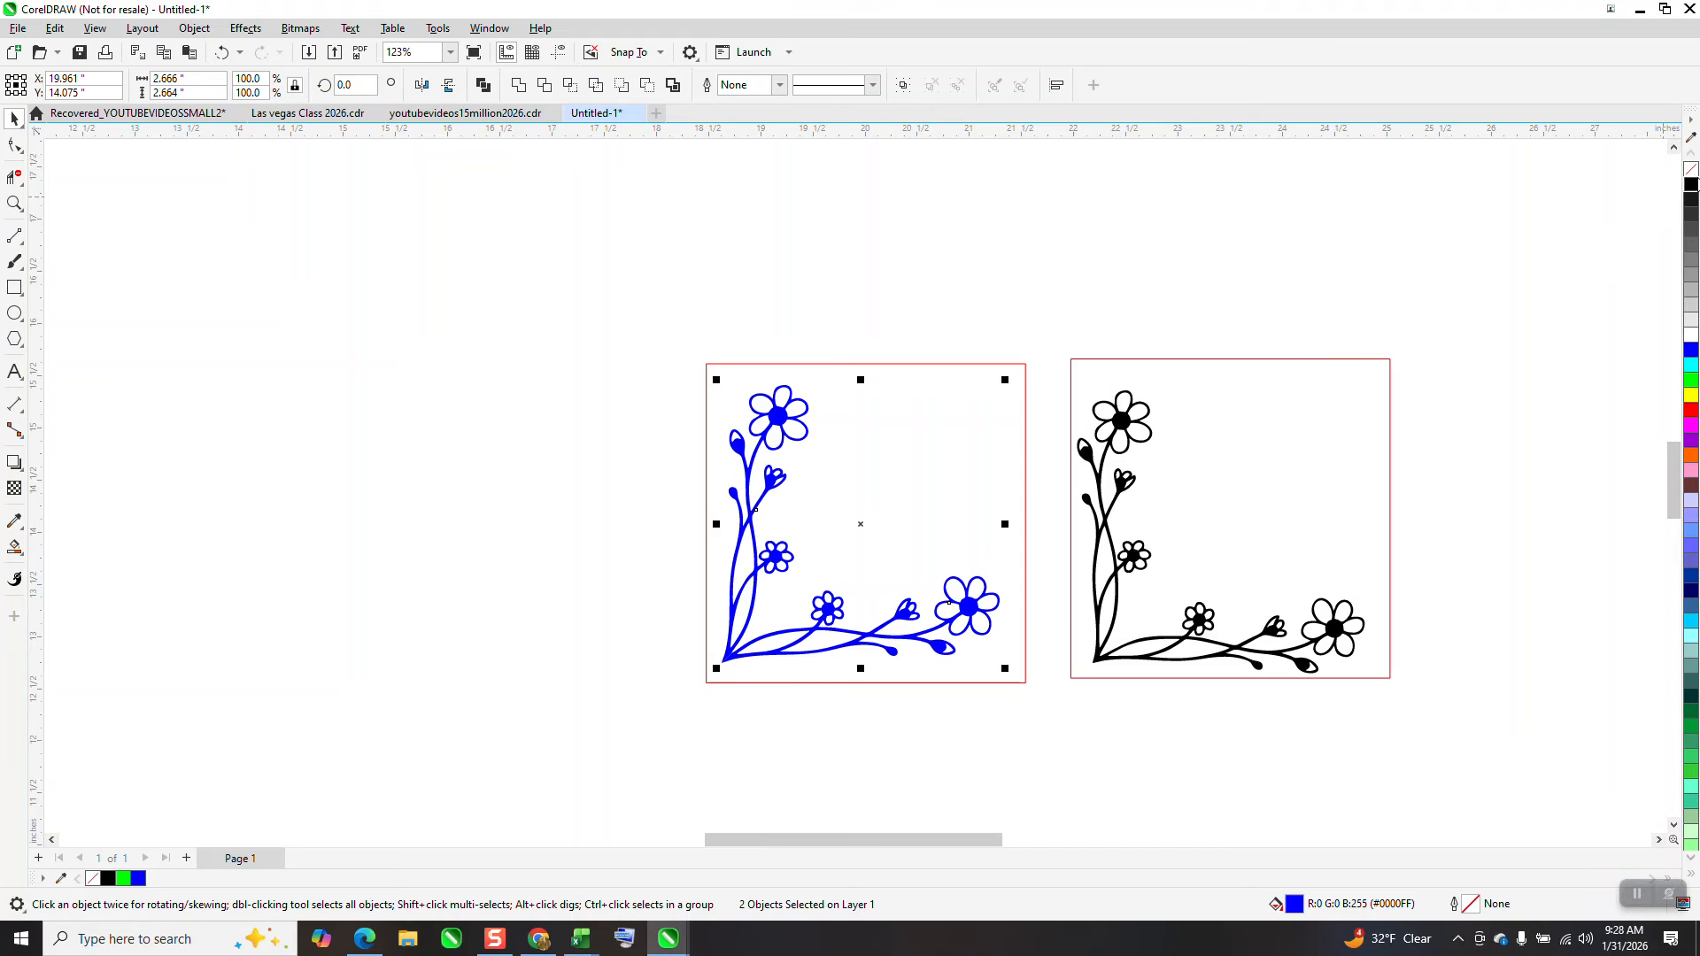
{"action": "left_click", "coordinate": [1691, 183]}
{"action": "left_click", "coordinate": [1691, 170]}
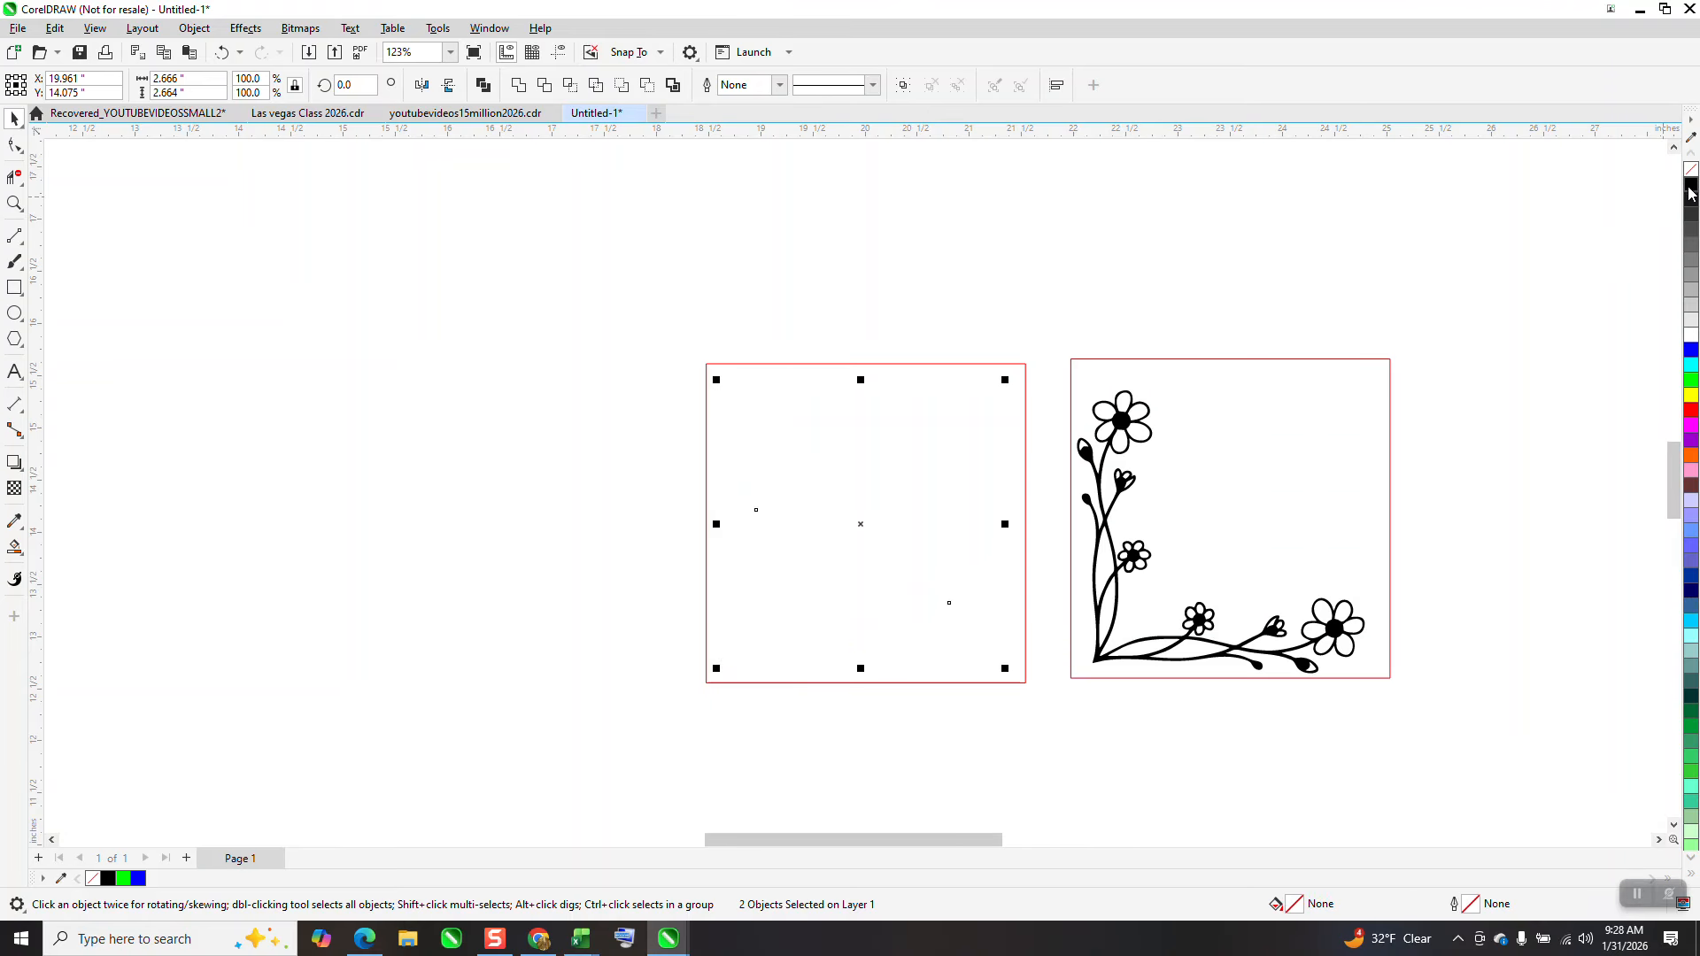
{"action": "right_click", "coordinate": [1689, 190]}
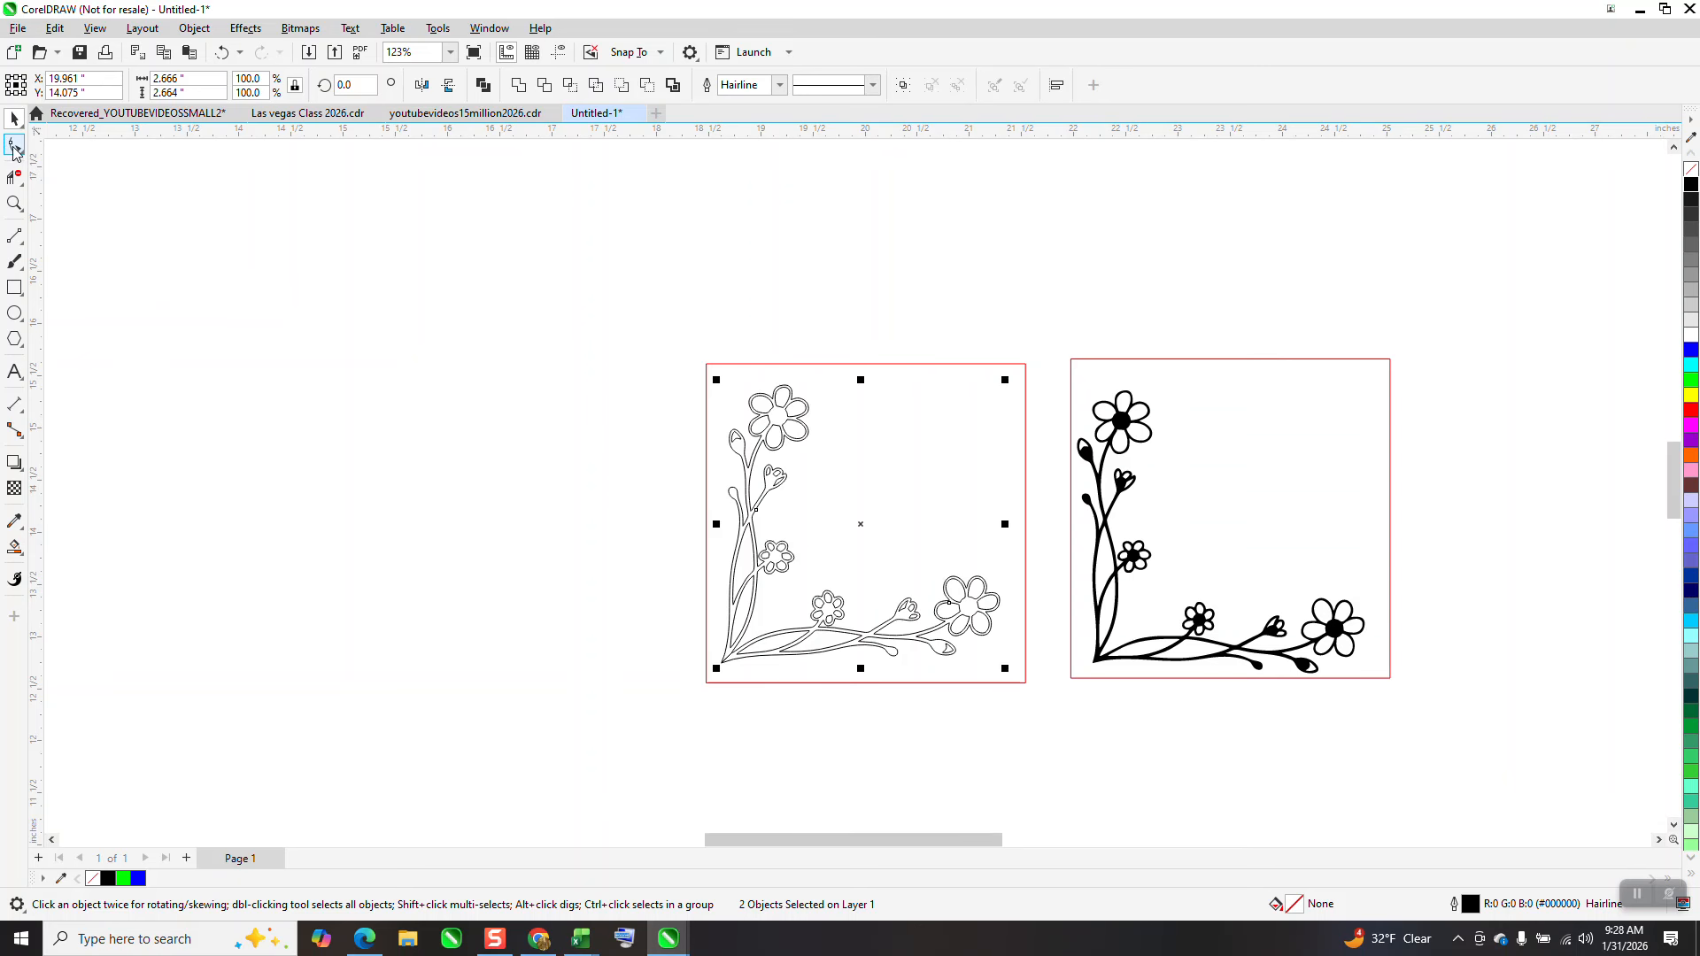
Rotate the vertical stem shape about 4 degrees around its bottom tip
{"action": "left_click", "coordinate": [11, 206]}
{"action": "left_click_drag", "start_coordinate": [716, 520], "coordinate": [1155, 791]}
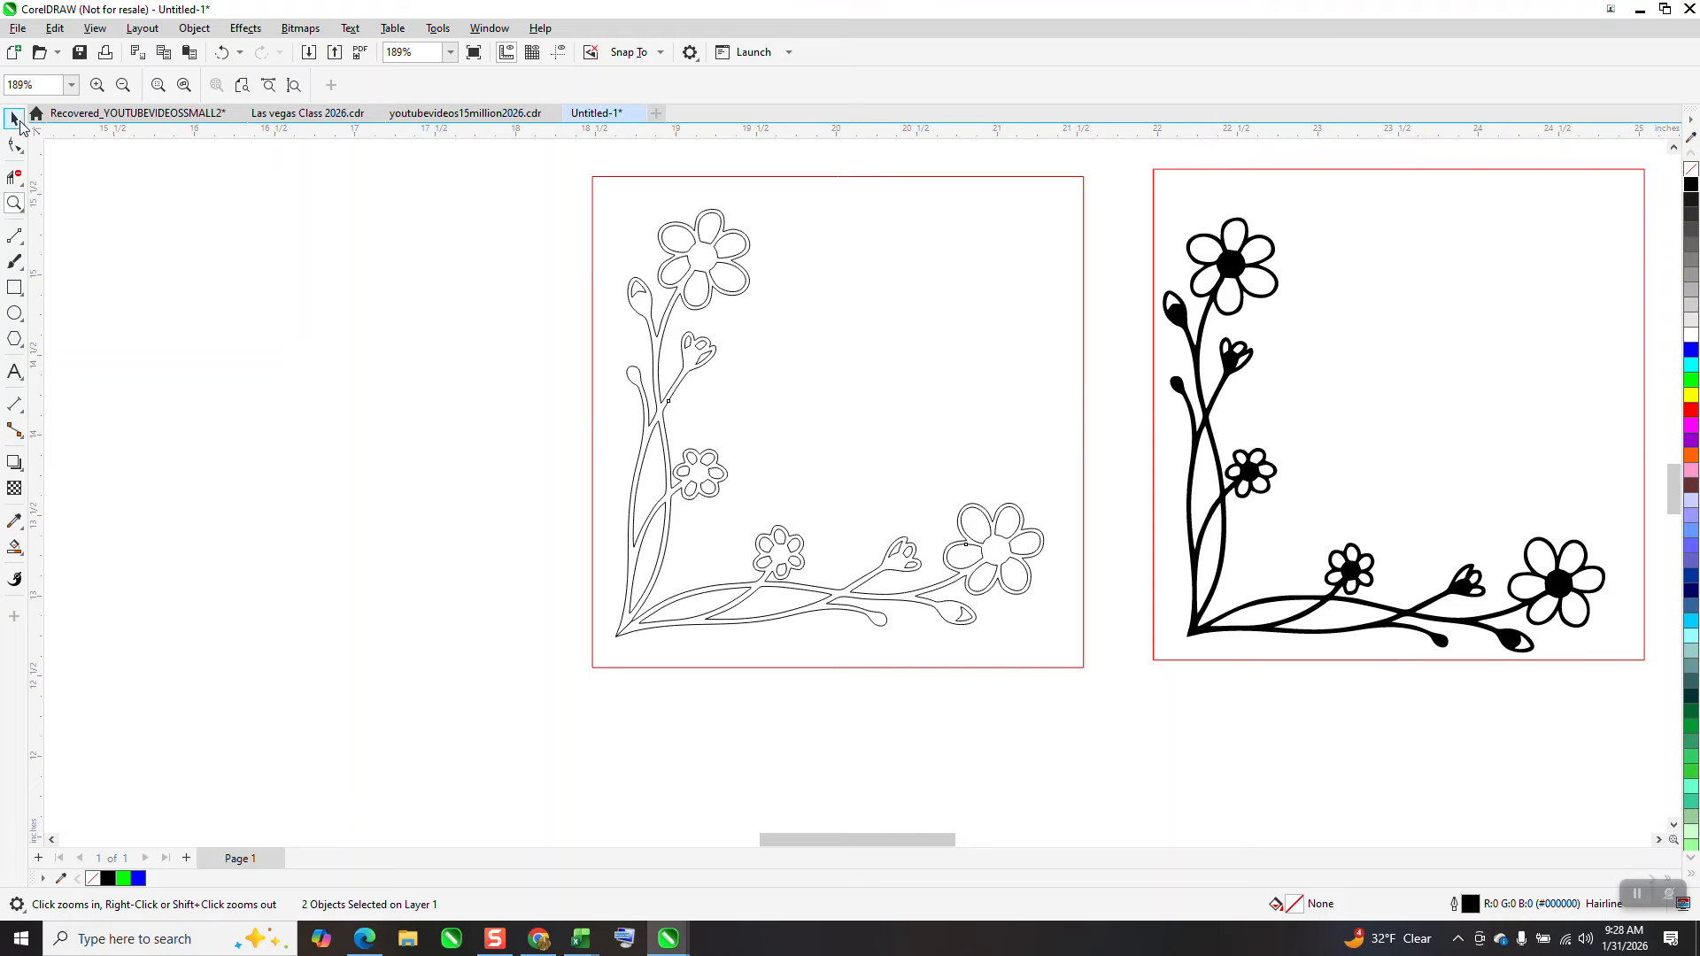
{"action": "left_click", "coordinate": [627, 275]}
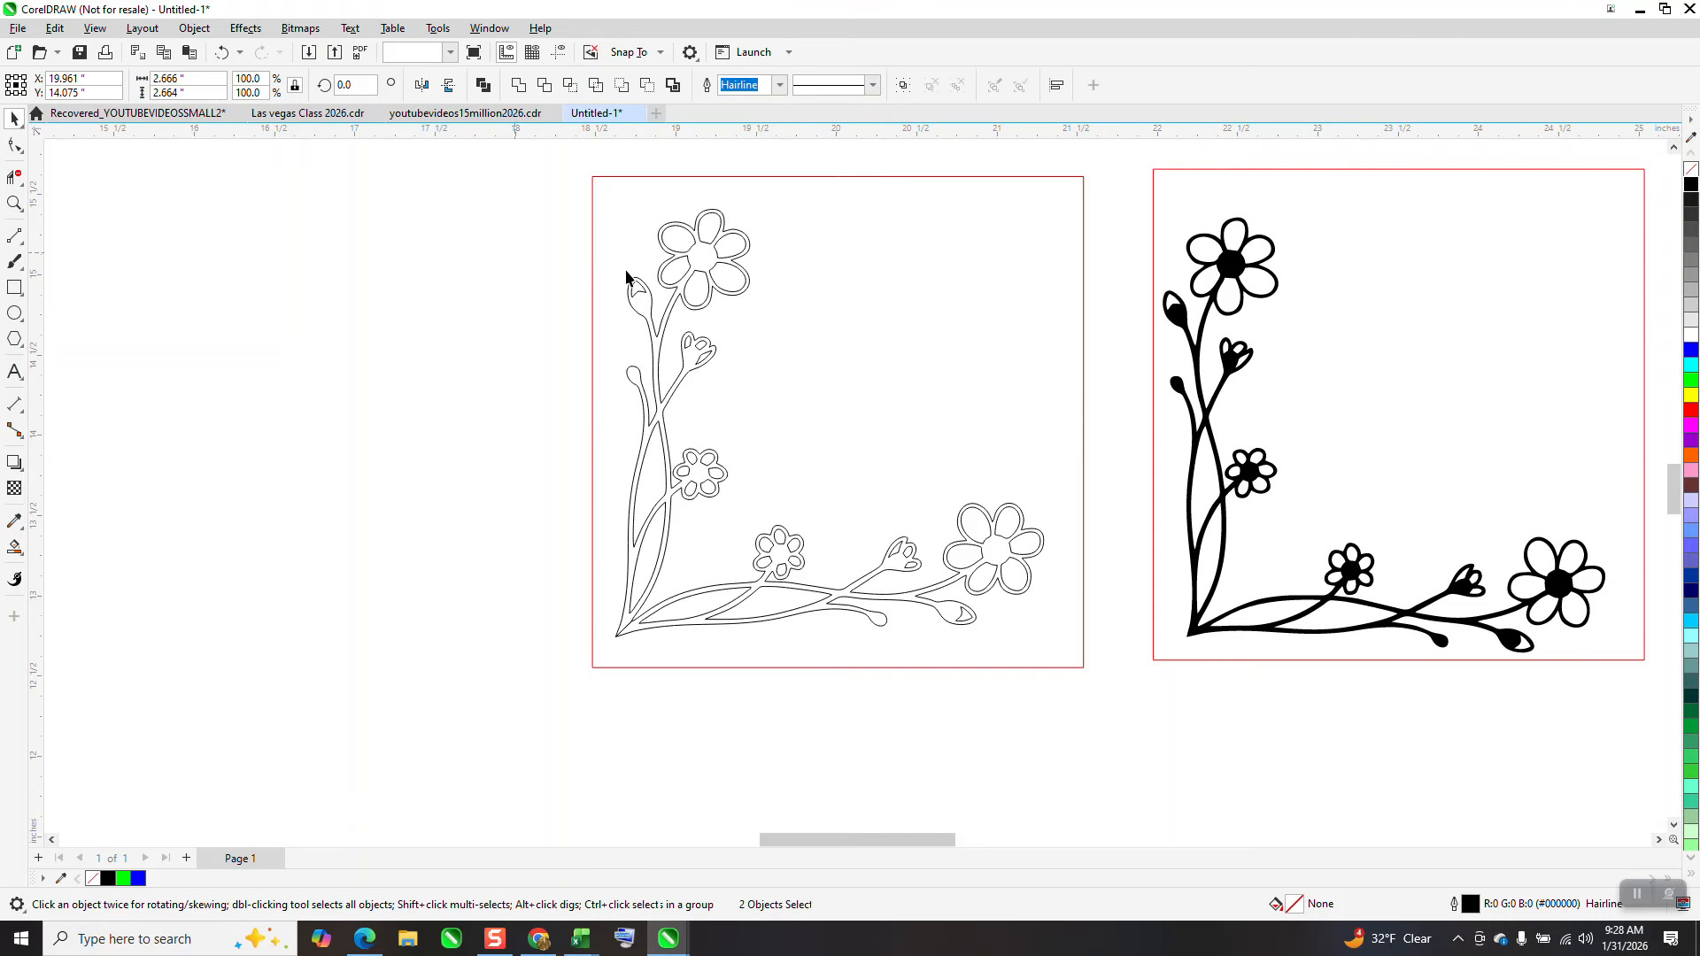
{"action": "left_click", "coordinate": [677, 282]}
{"action": "left_click", "coordinate": [677, 281]}
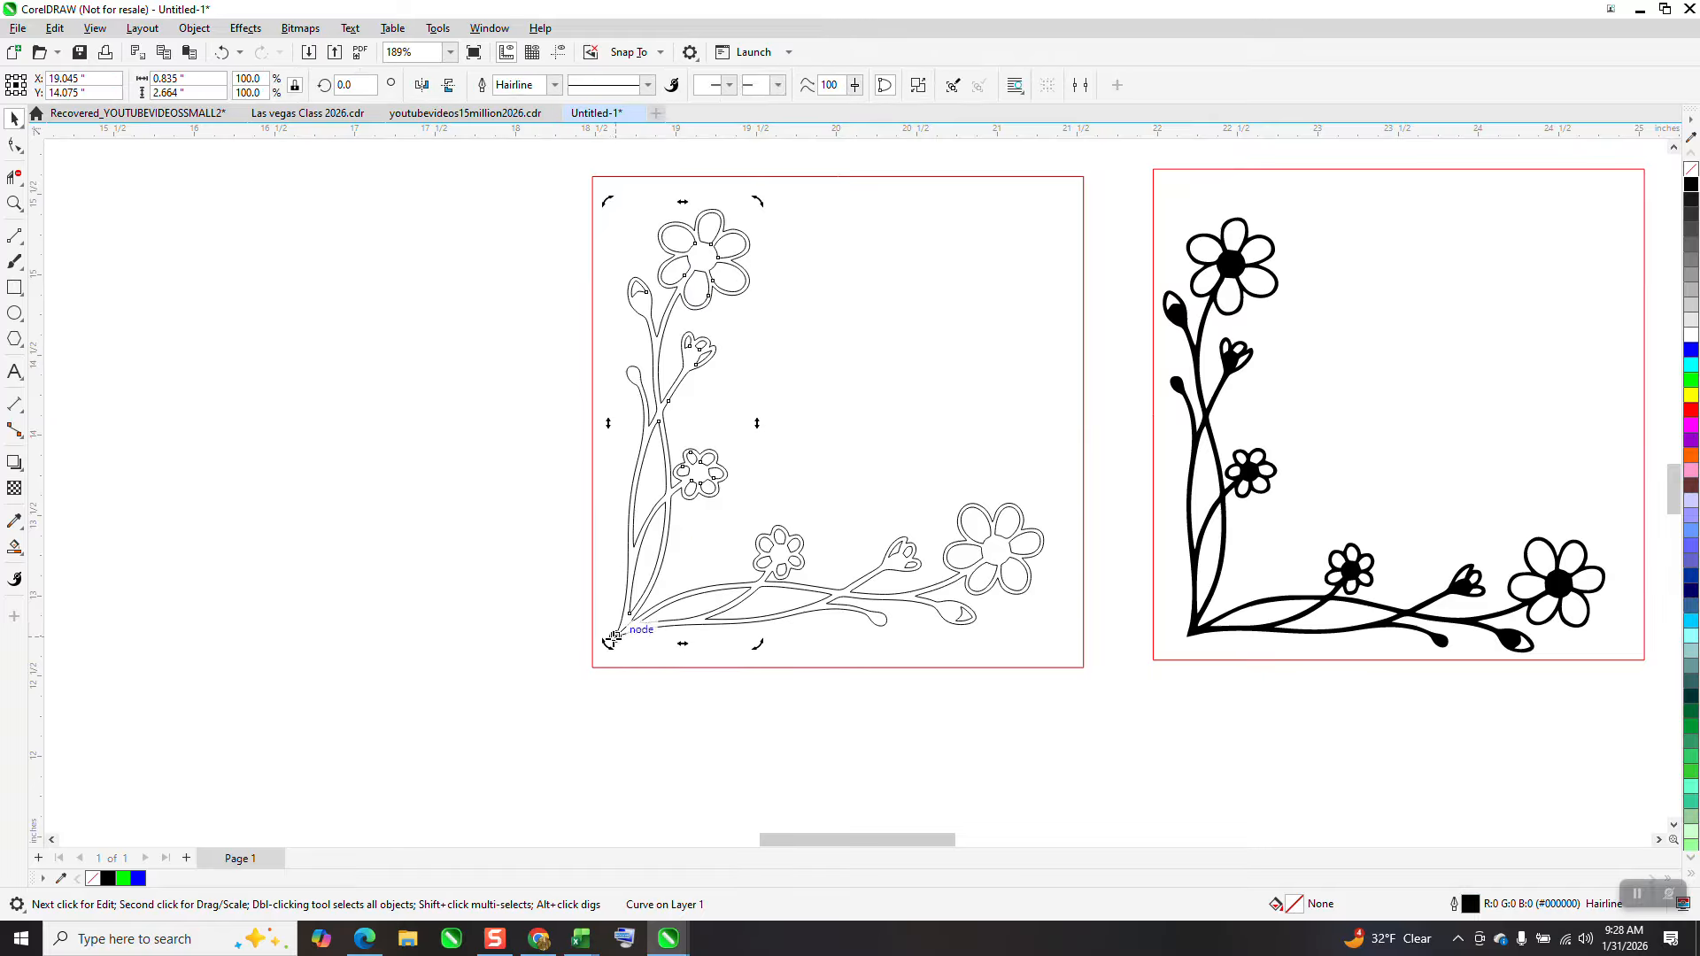
{"action": "left_click_drag", "start_coordinate": [614, 635], "coordinate": [616, 636]}
{"action": "left_click_drag", "start_coordinate": [758, 211], "coordinate": [725, 195]}
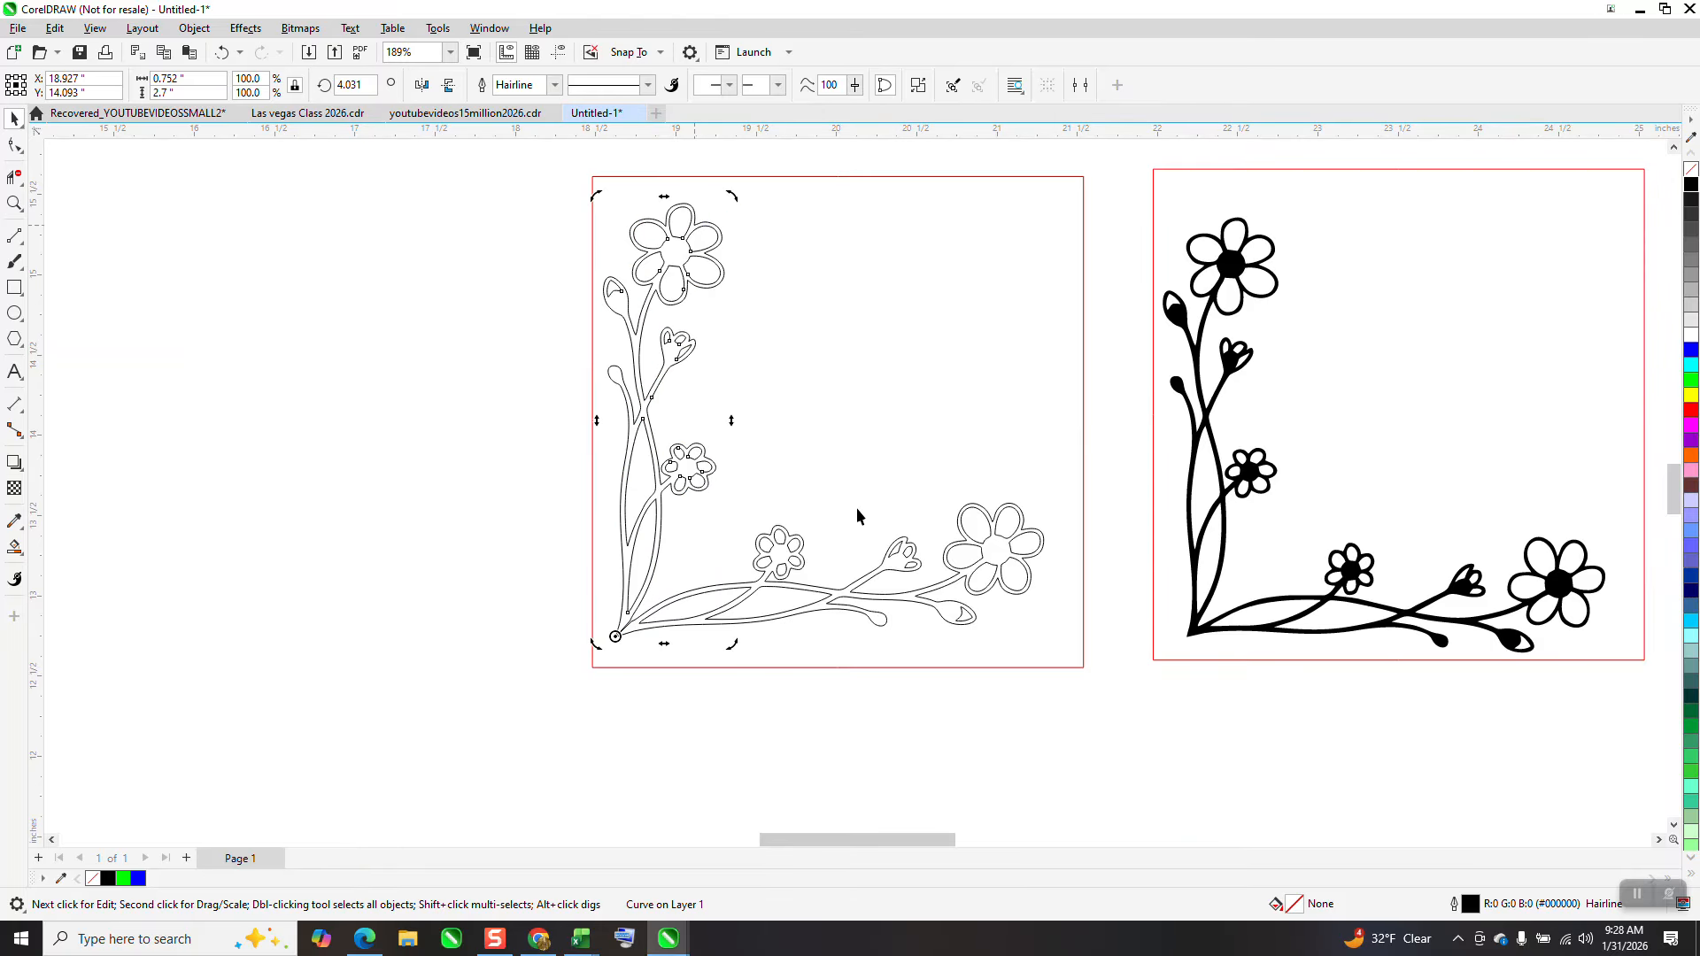
Try to rotate the horizontal branch shape around the corner tip
{"action": "left_click", "coordinate": [896, 559]}
{"action": "left_click", "coordinate": [896, 559]}
{"action": "left_click_drag", "start_coordinate": [812, 583], "coordinate": [620, 629]}
{"action": "left_click_drag", "start_coordinate": [1056, 501], "coordinate": [1064, 524]}
{"action": "left_click", "coordinate": [222, 54]}
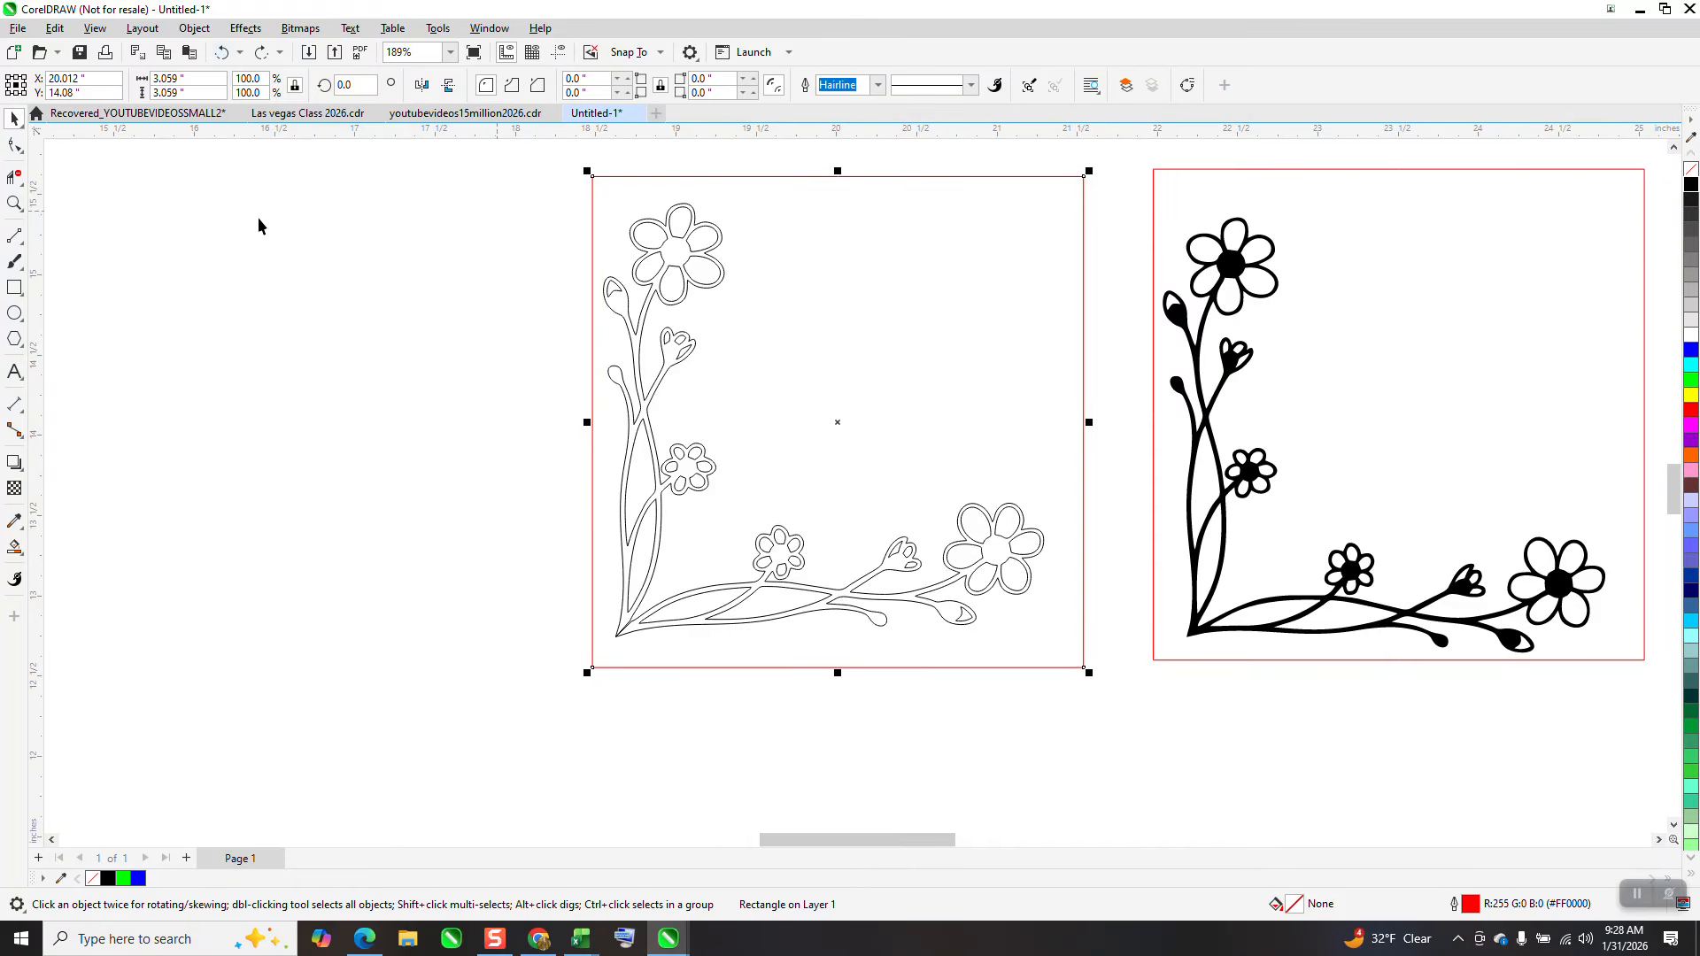
Rotate the horizontal branch shape to about 356.5 degrees around the corner tip
{"action": "left_click", "coordinate": [1009, 550]}
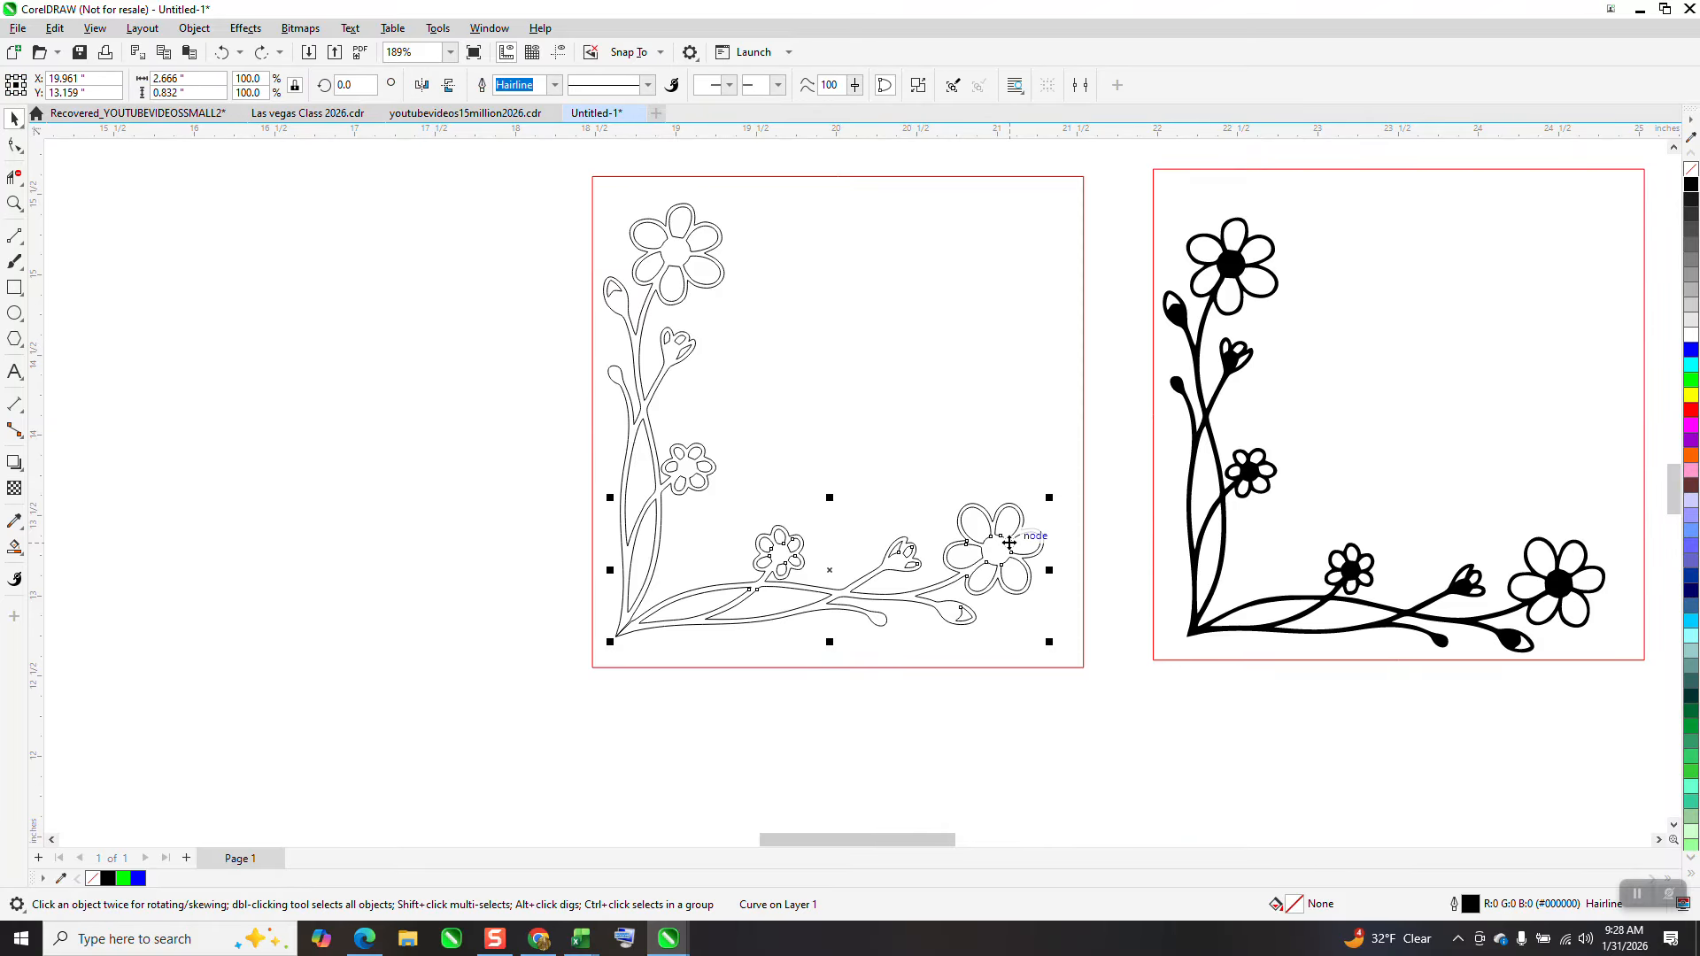
{"action": "left_click", "coordinate": [1009, 550]}
{"action": "left_click_drag", "start_coordinate": [1047, 498], "coordinate": [1050, 530]}
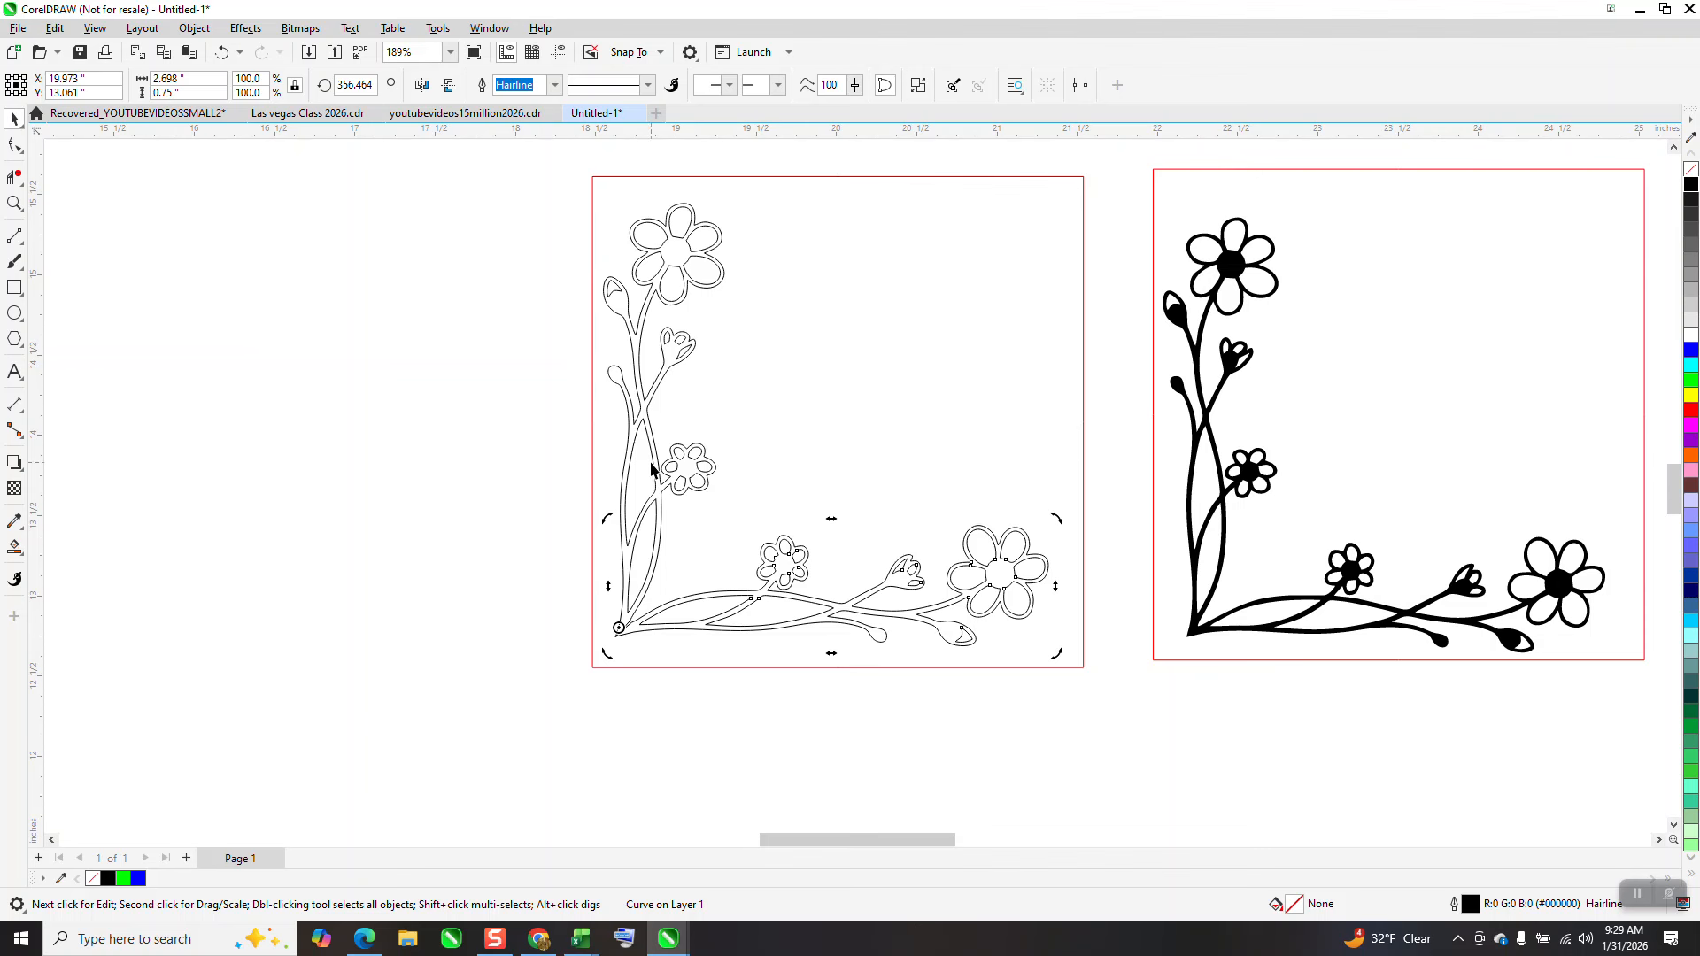
Move the branch shape so its tip meets the stem's tip at the corner
{"action": "left_click", "coordinate": [14, 204]}
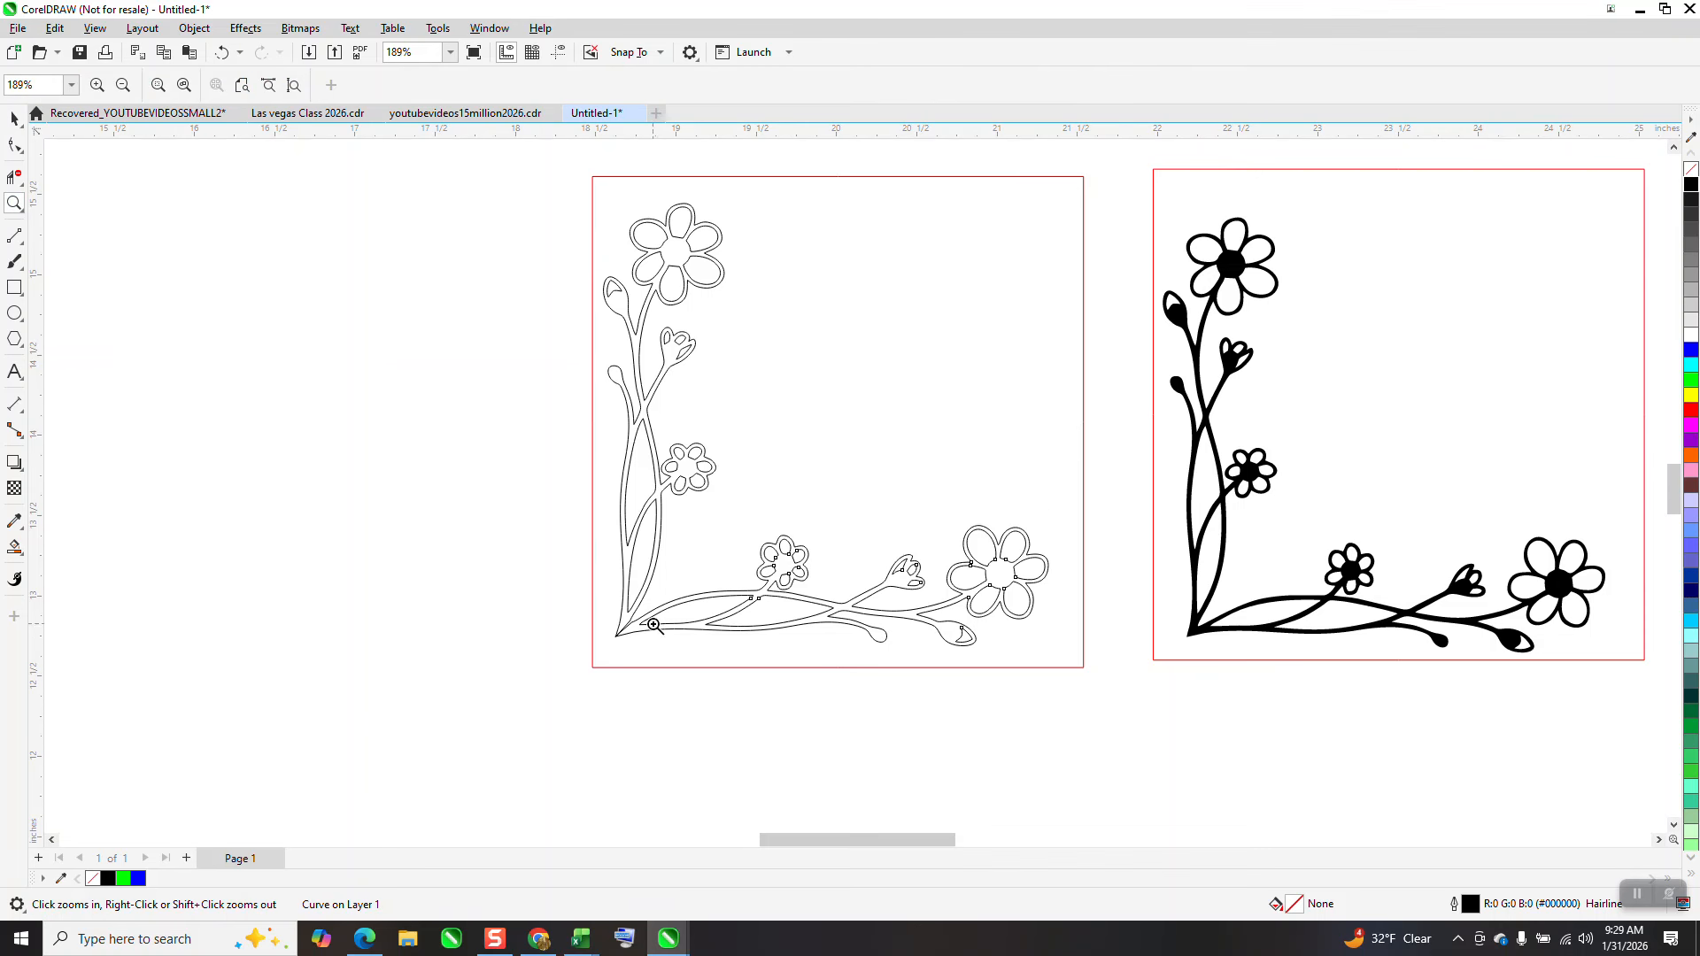
{"action": "left_click_drag", "start_coordinate": [611, 589], "coordinate": [671, 678]}
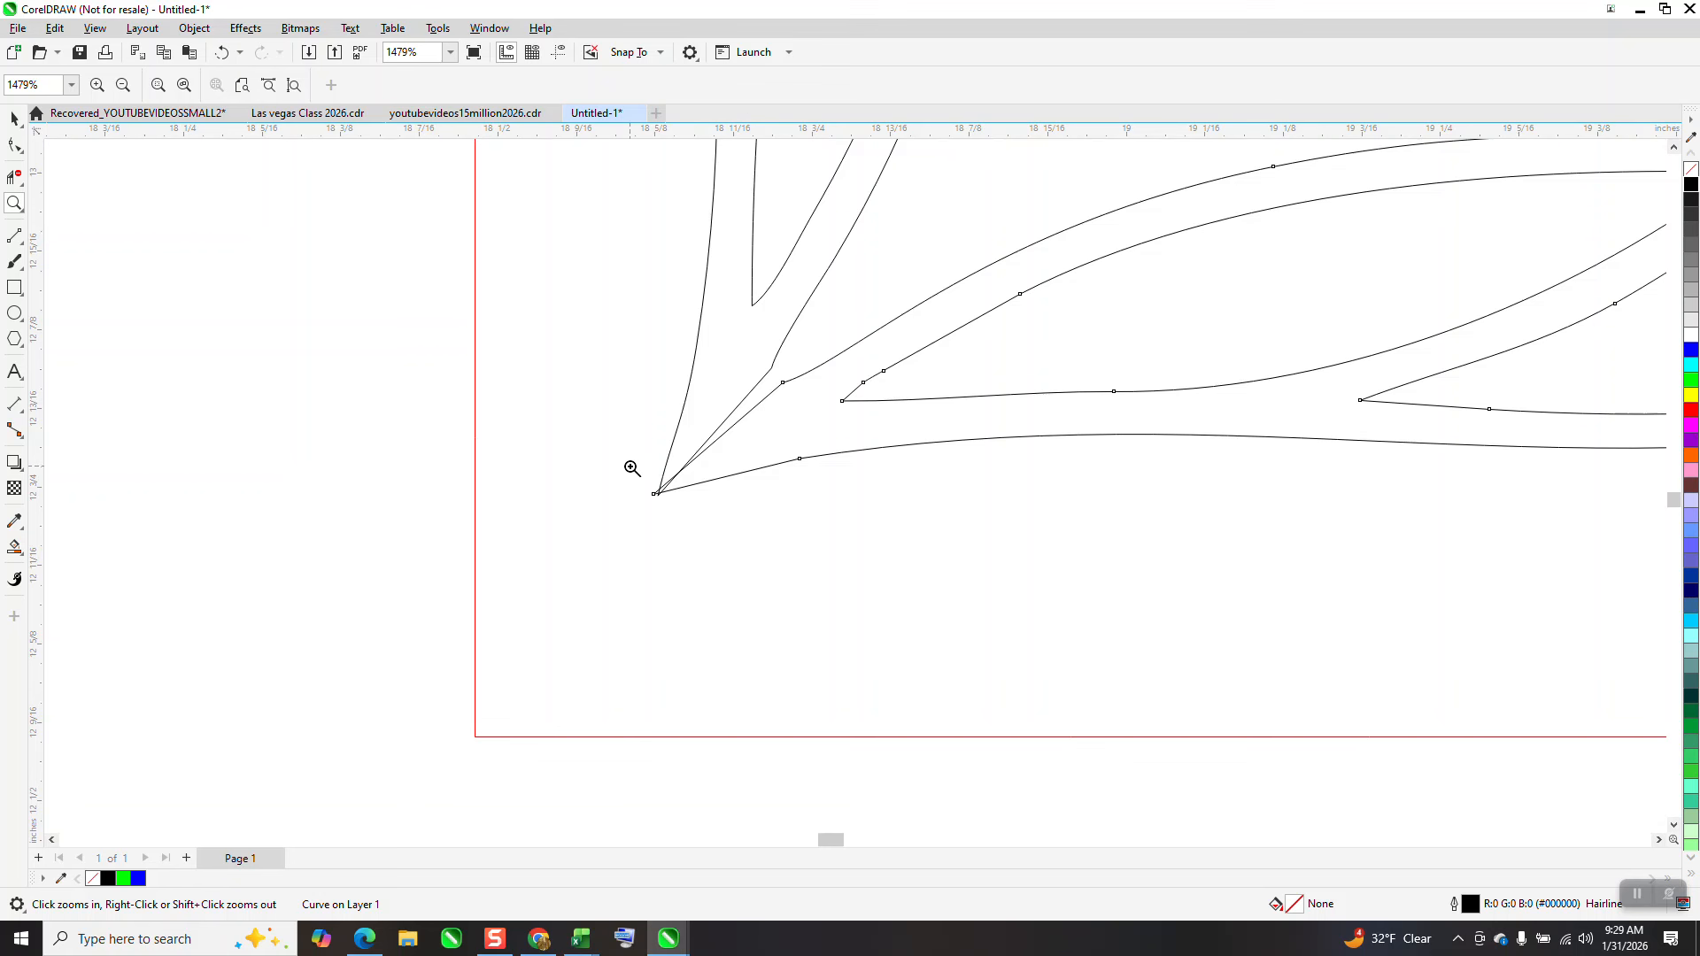
{"action": "left_click_drag", "start_coordinate": [631, 472], "coordinate": [712, 545]}
{"action": "scroll", "coordinate": [450, 479], "scroll_direction": "down", "scroll_amount": 1}
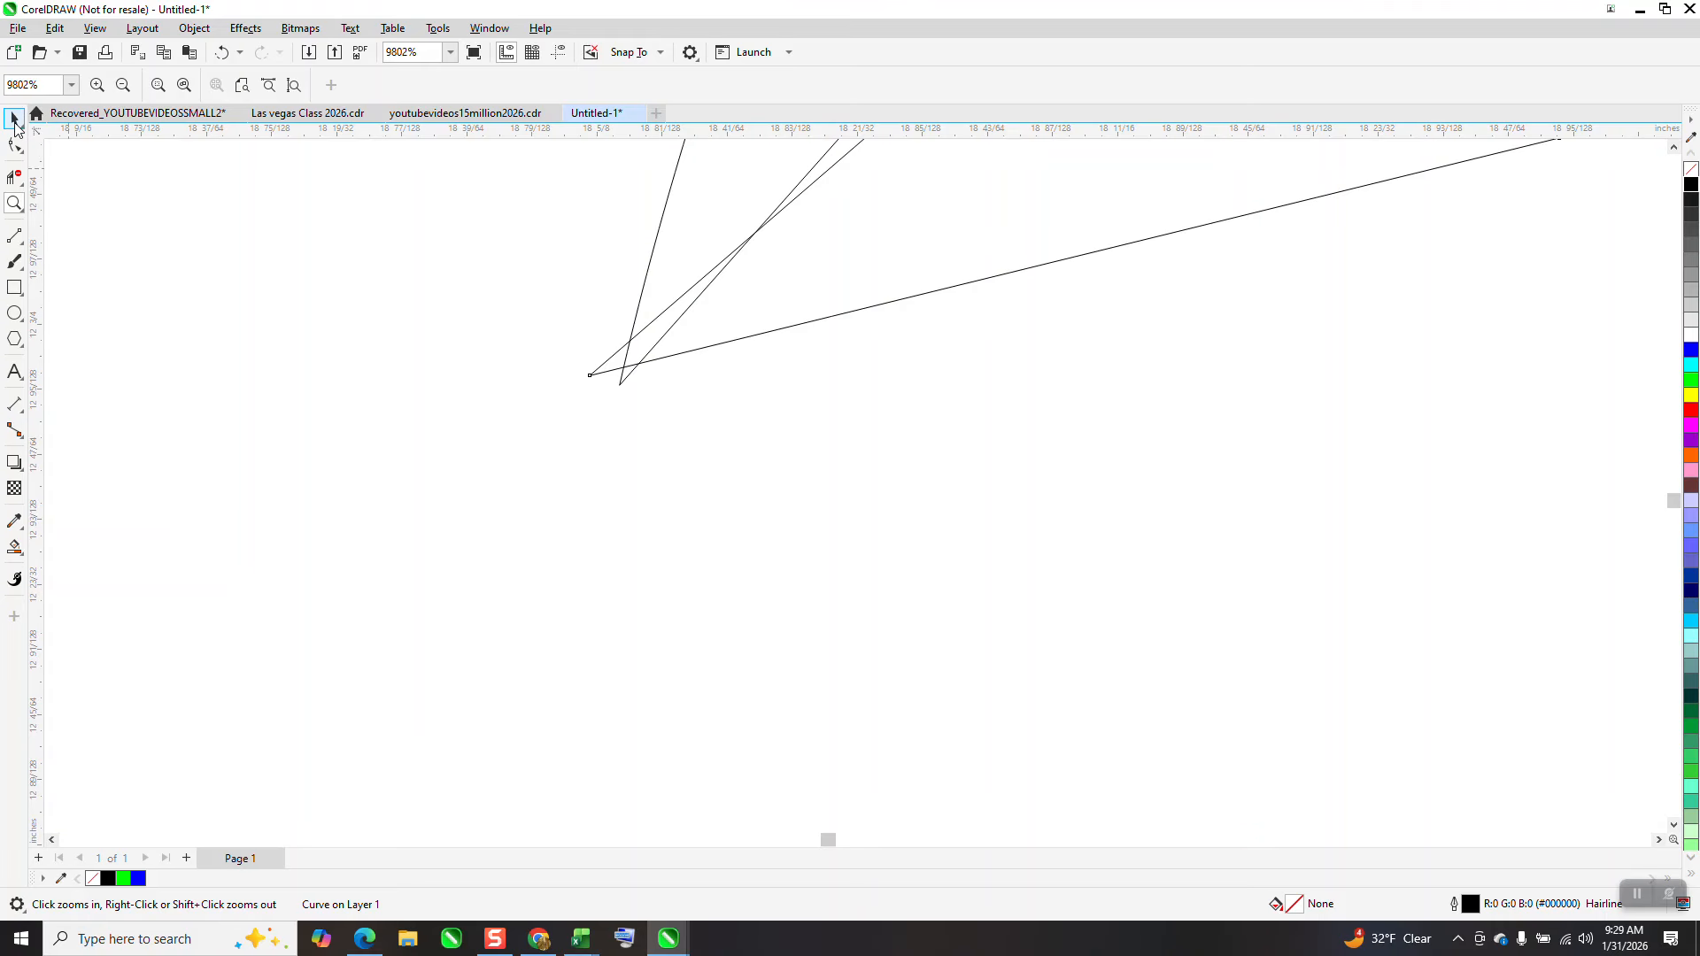
{"action": "key", "text": "space"}
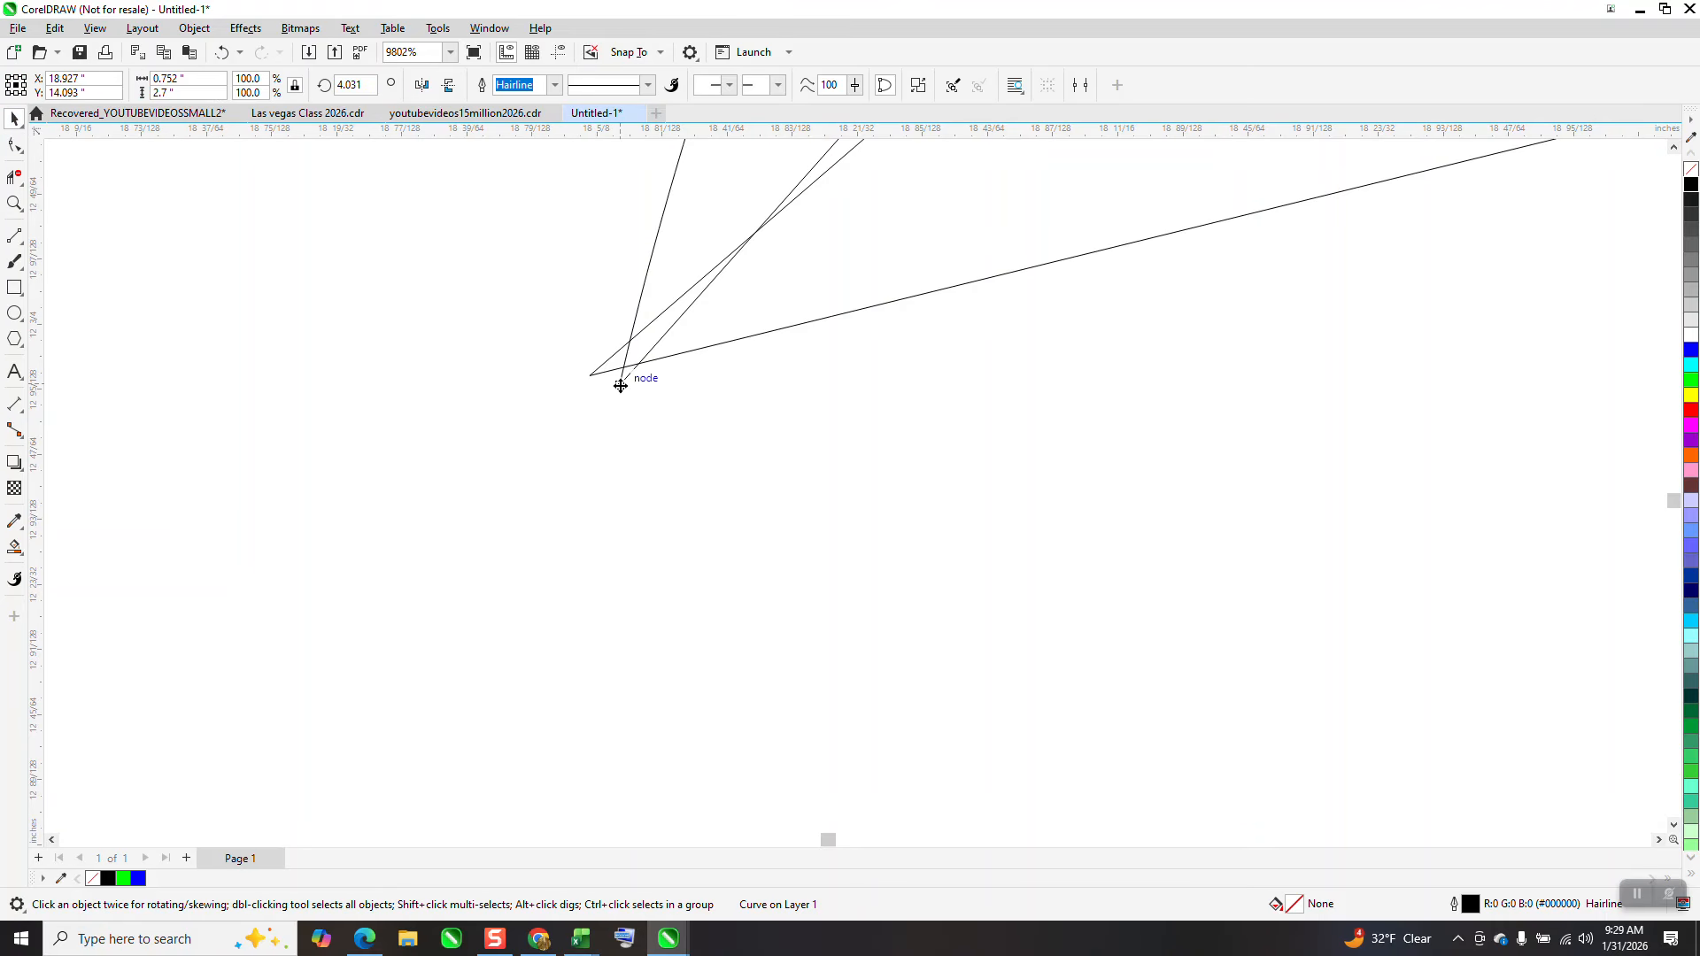
{"action": "left_click_drag", "start_coordinate": [621, 386], "coordinate": [590, 376]}
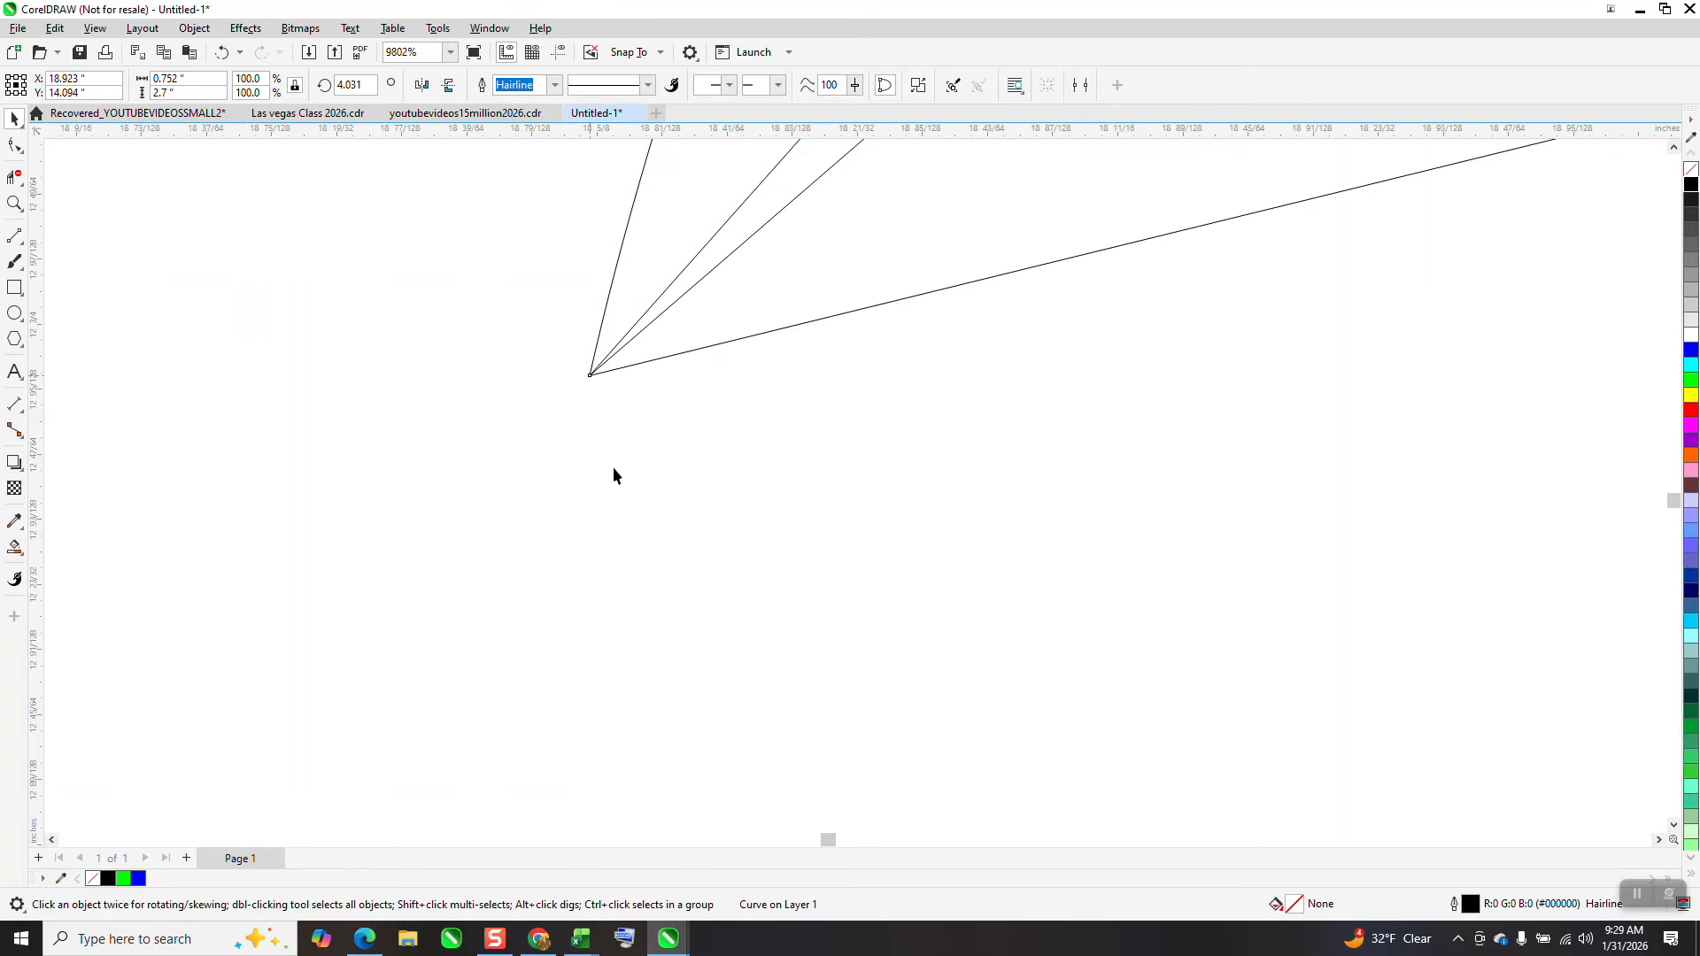
Place a 3-Point Curve point at the inner branch junction near the corner
{"action": "scroll", "coordinate": [552, 505], "scroll_direction": "down", "scroll_amount": 1}
{"action": "scroll", "coordinate": [463, 583], "scroll_direction": "down", "scroll_amount": 3}
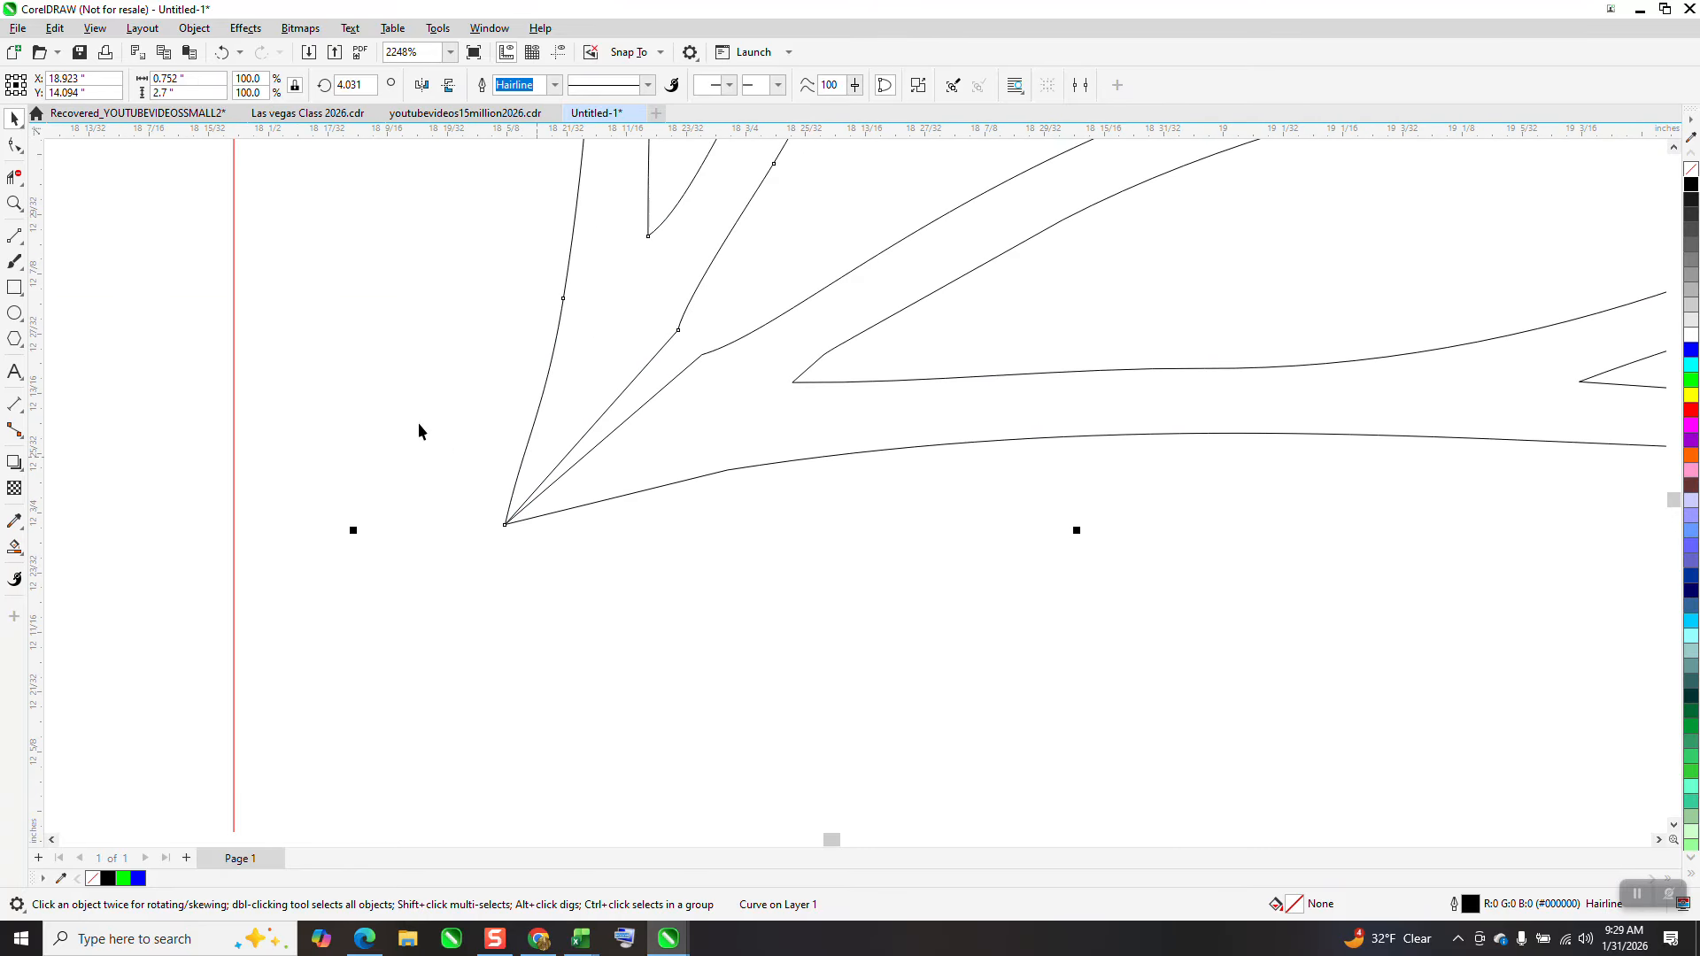
{"action": "left_click", "coordinate": [23, 246]}
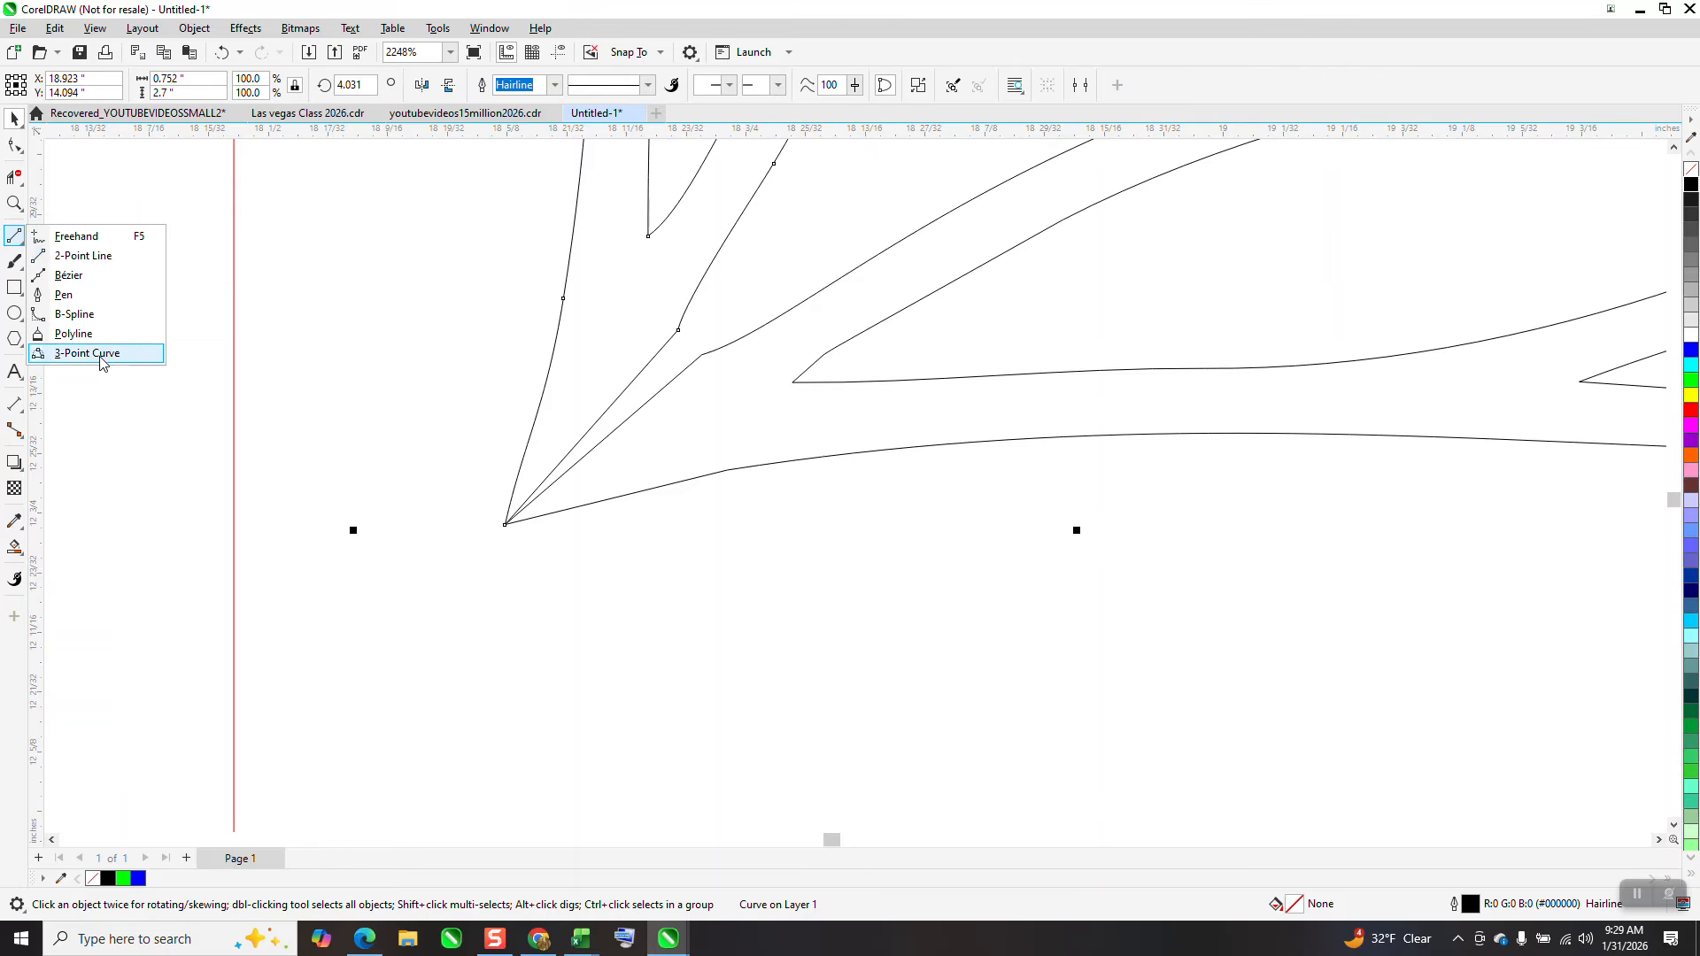
{"action": "left_click", "coordinate": [86, 353]}
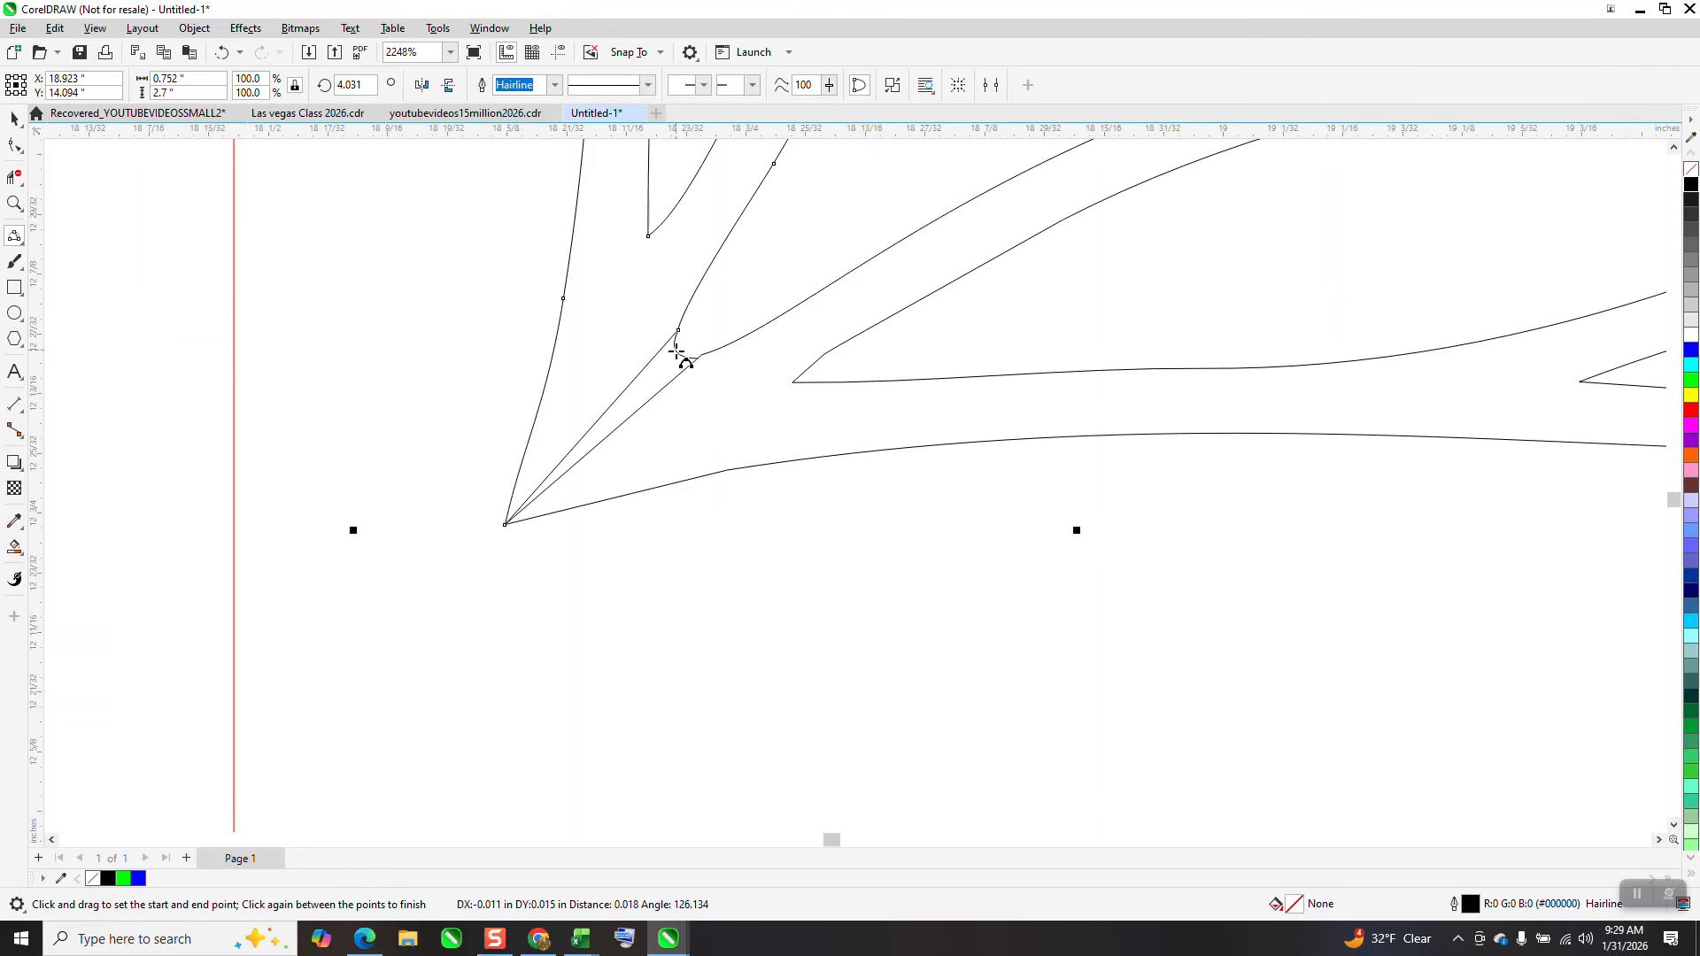
{"action": "left_click", "coordinate": [676, 351]}
Use Virtual Segment Delete to remove the overlapping segment near the corner tip
{"action": "left_click", "coordinate": [15, 178]}
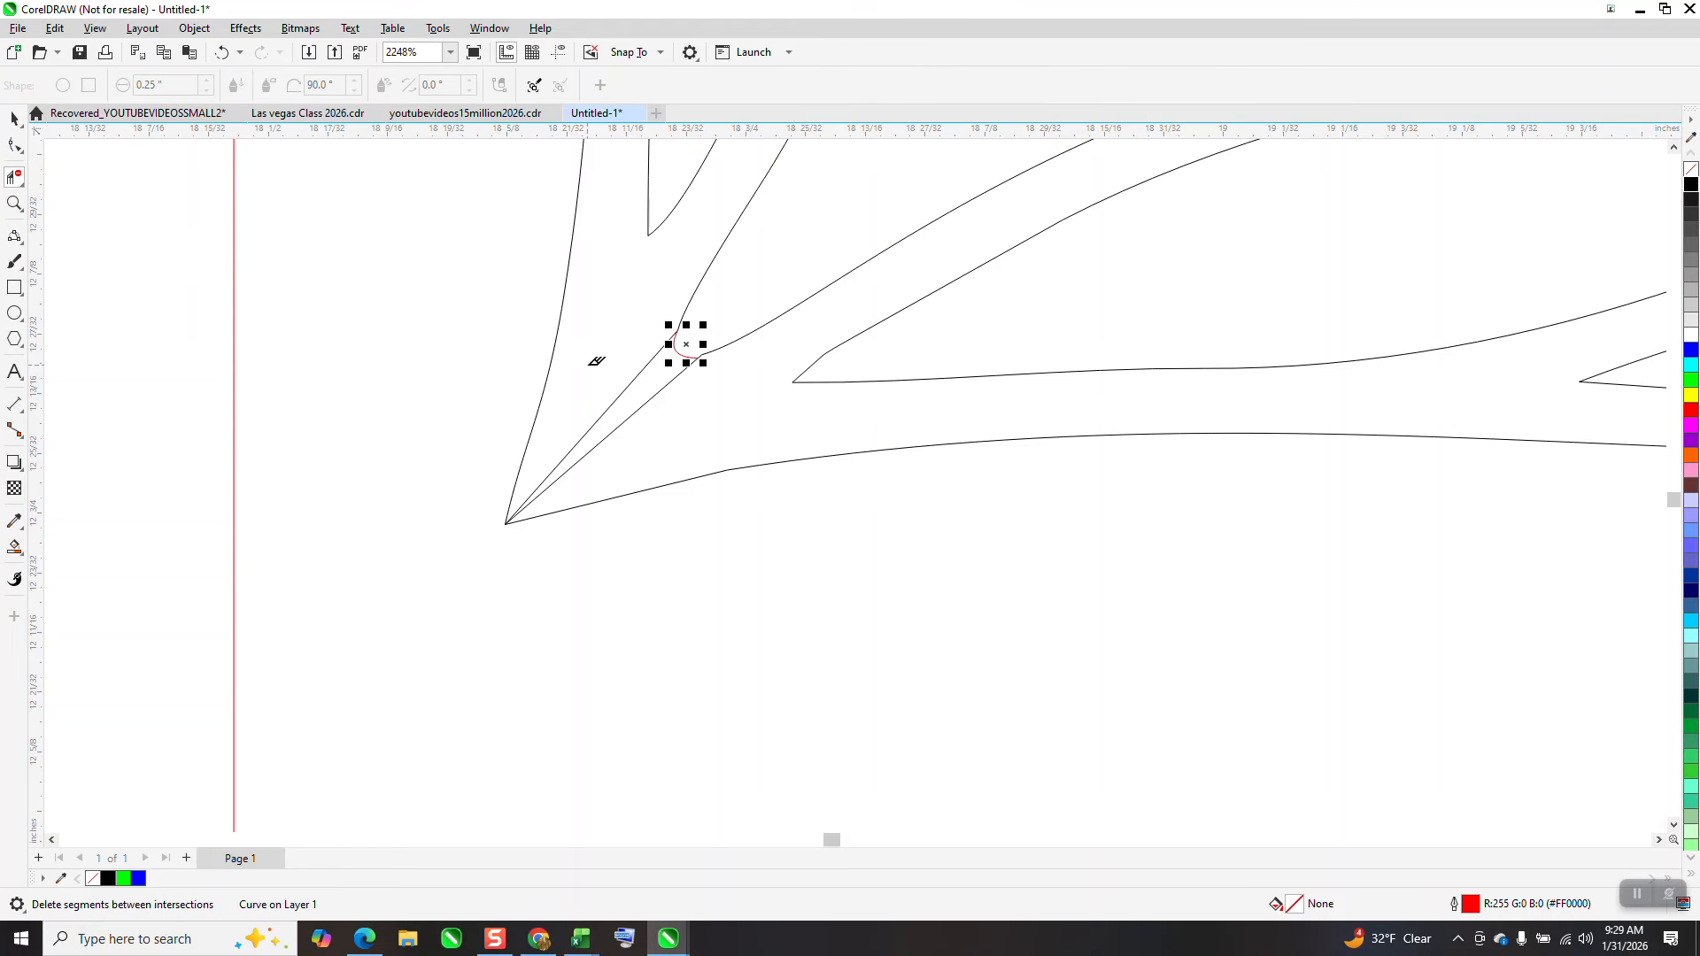
{"action": "scroll", "coordinate": [660, 442], "scroll_direction": "down", "scroll_amount": 4}
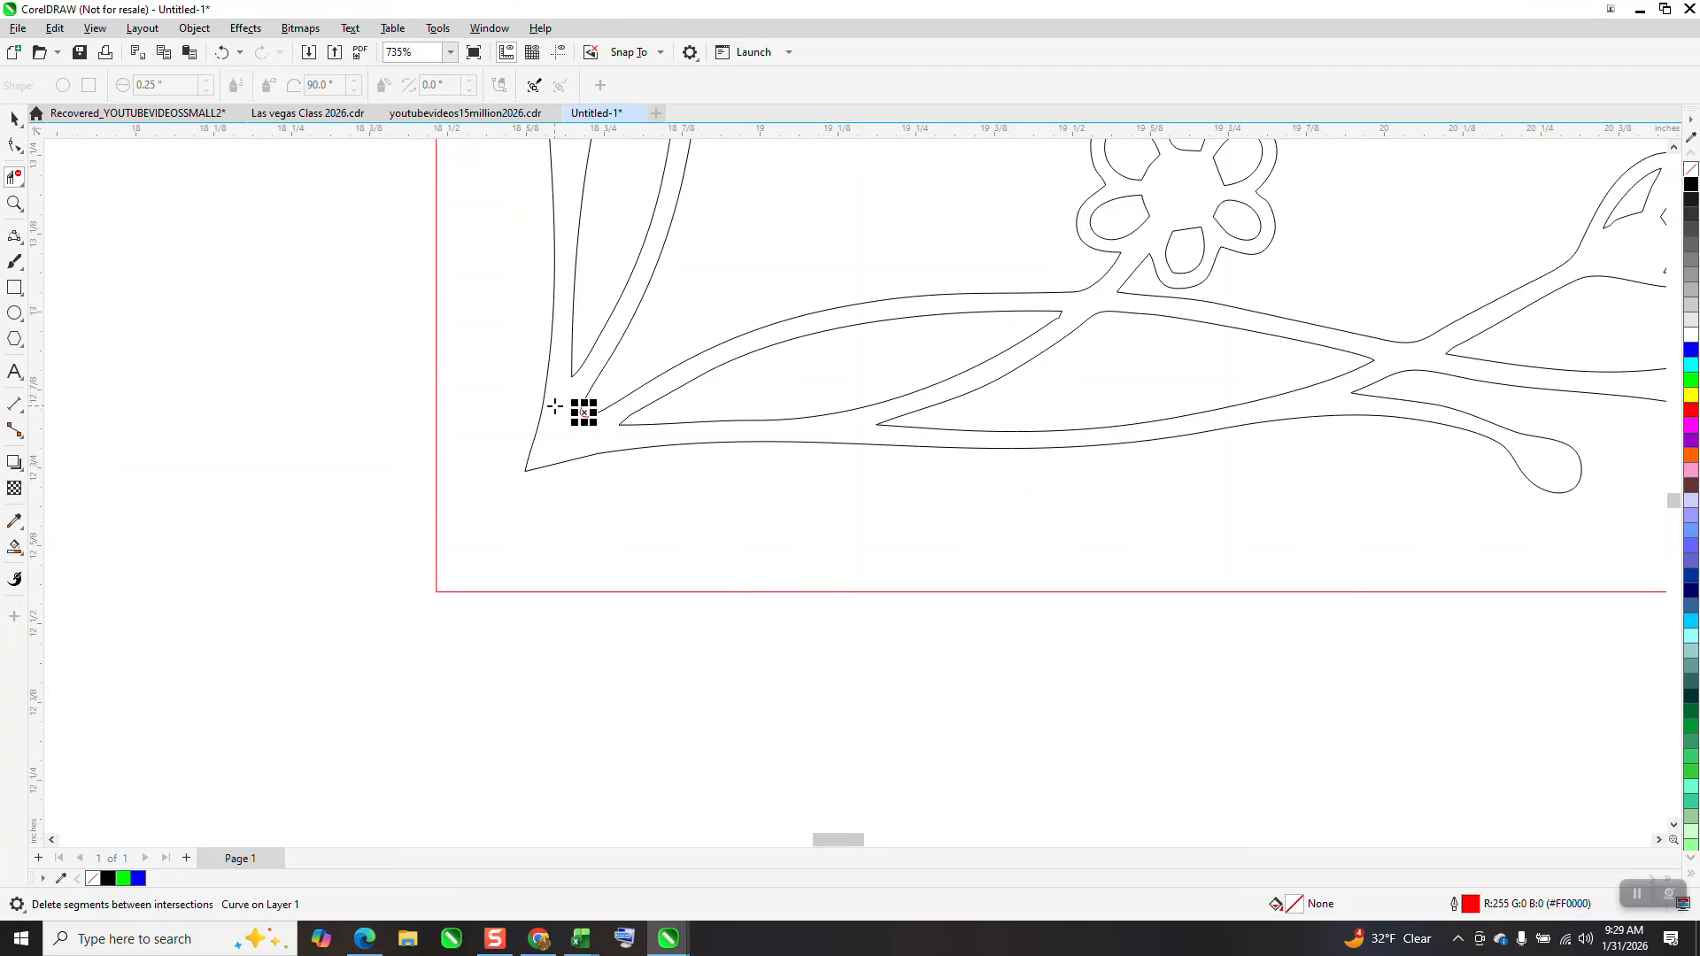
{"action": "left_click", "coordinate": [560, 453]}
Give the new filled corner shape no fill and a black outline
{"action": "scroll", "coordinate": [619, 593], "scroll_direction": "down", "scroll_amount": 6}
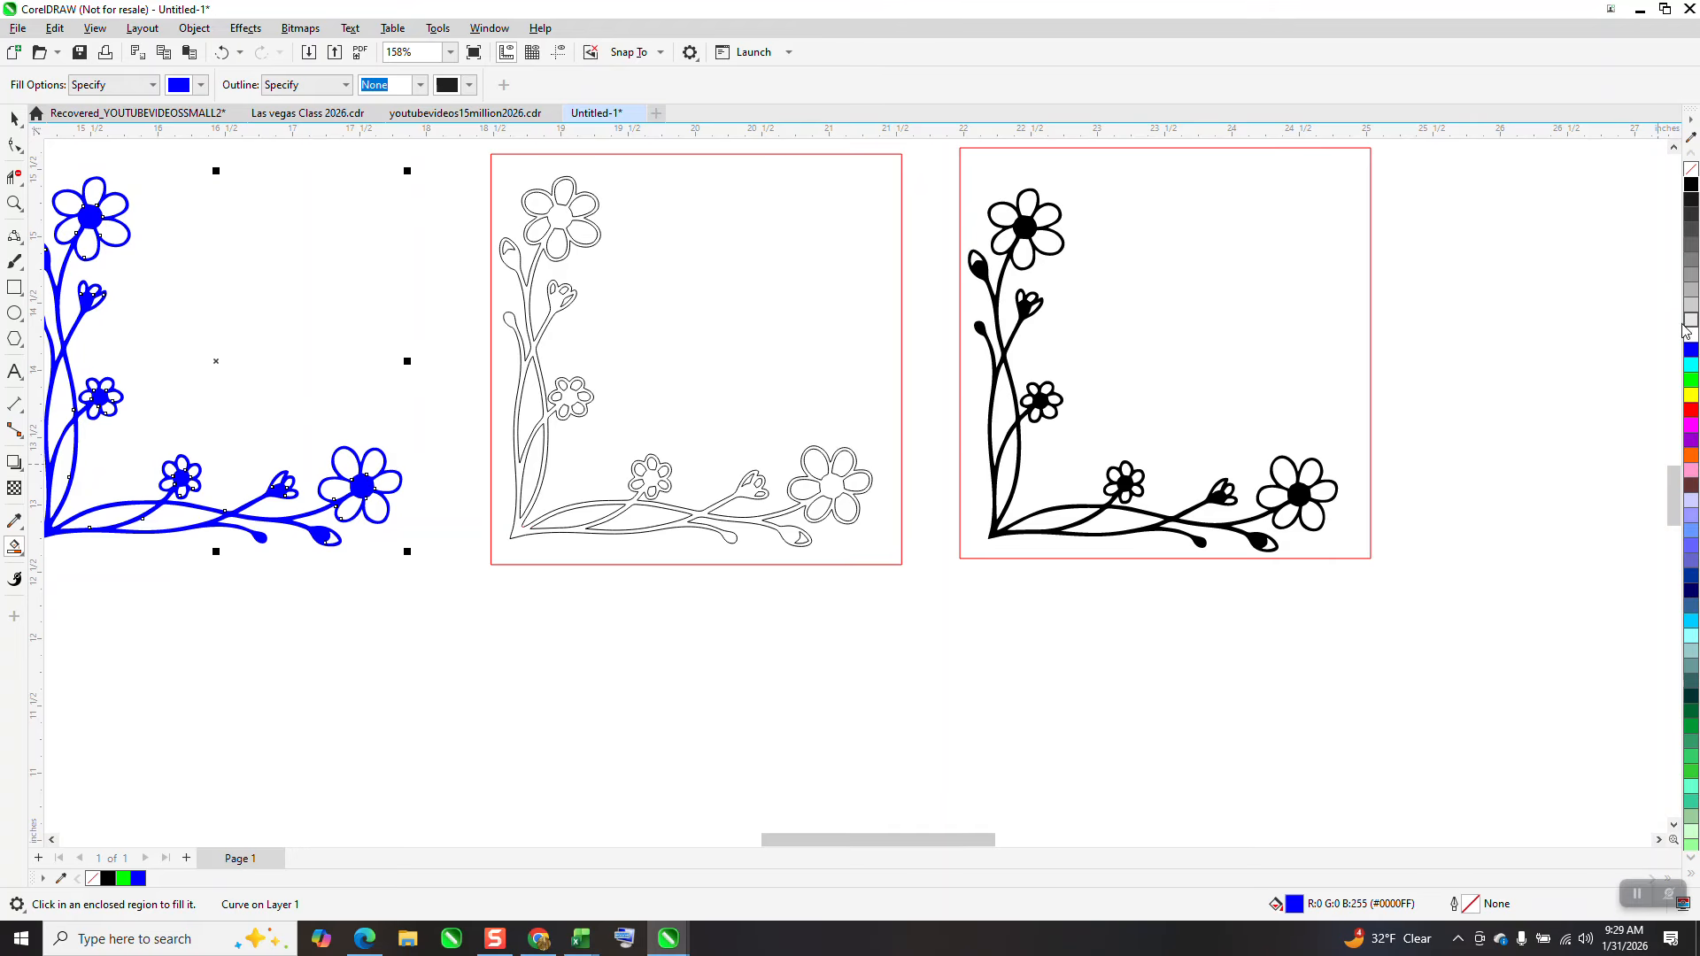
{"action": "left_click", "coordinate": [1691, 171]}
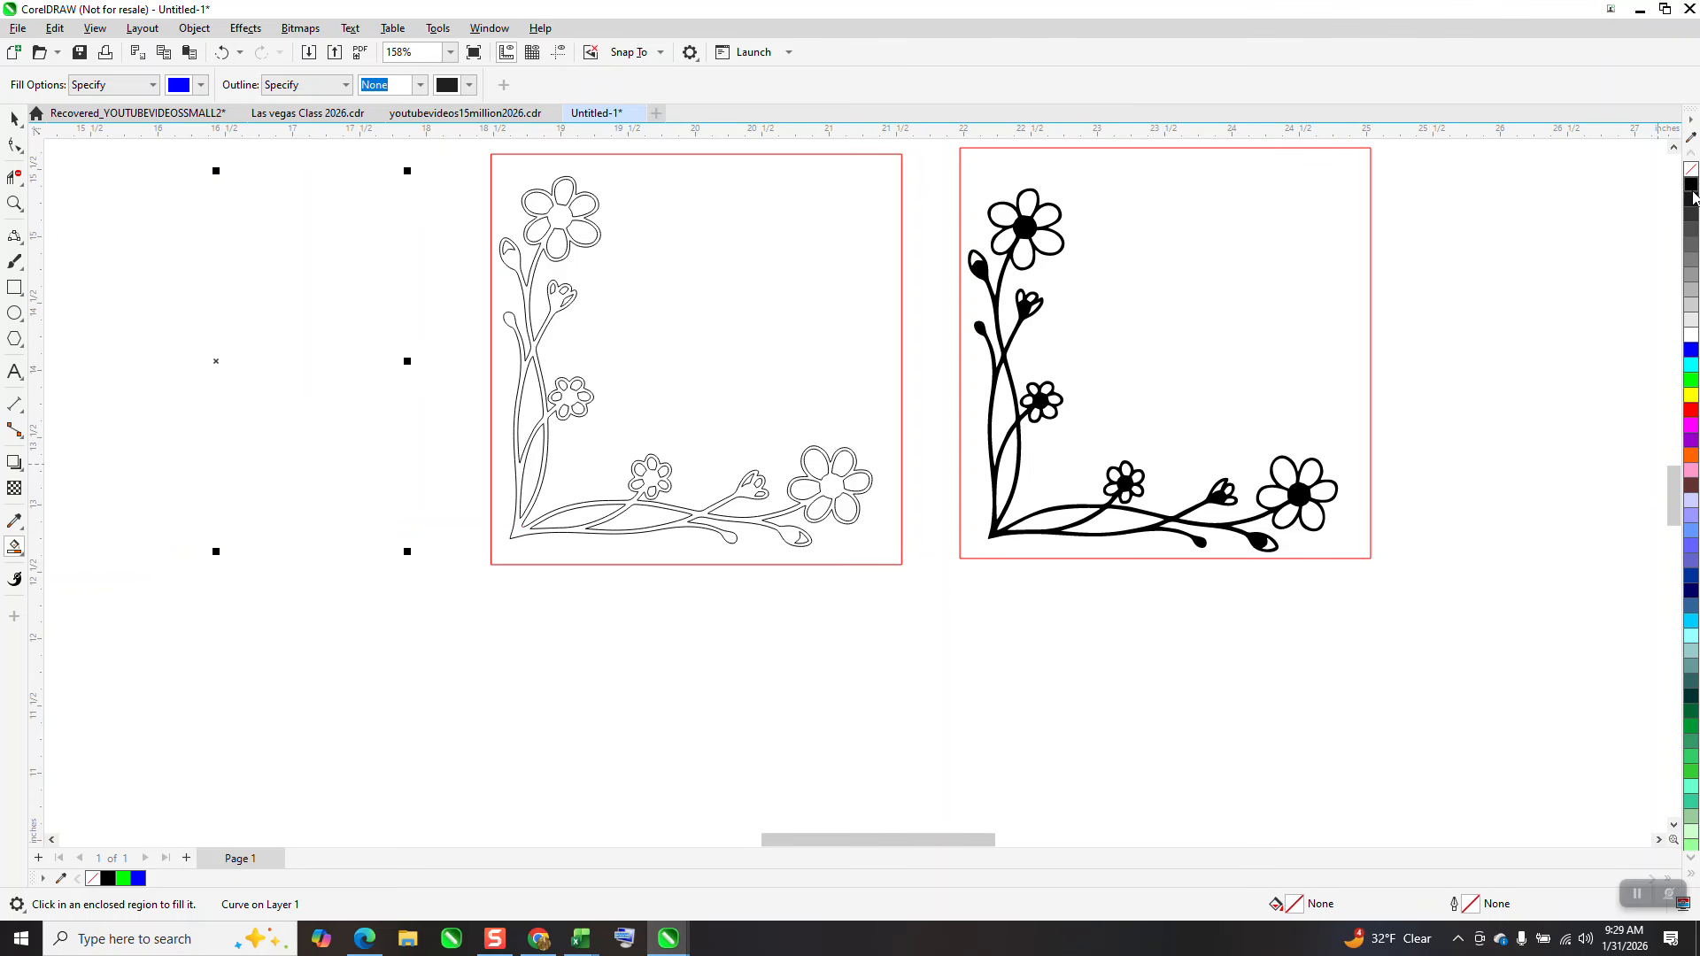
{"action": "right_click", "coordinate": [1692, 188]}
Delete the separate outline design inside the middle frame
{"action": "scroll", "coordinate": [762, 566], "scroll_direction": "down", "scroll_amount": 1}
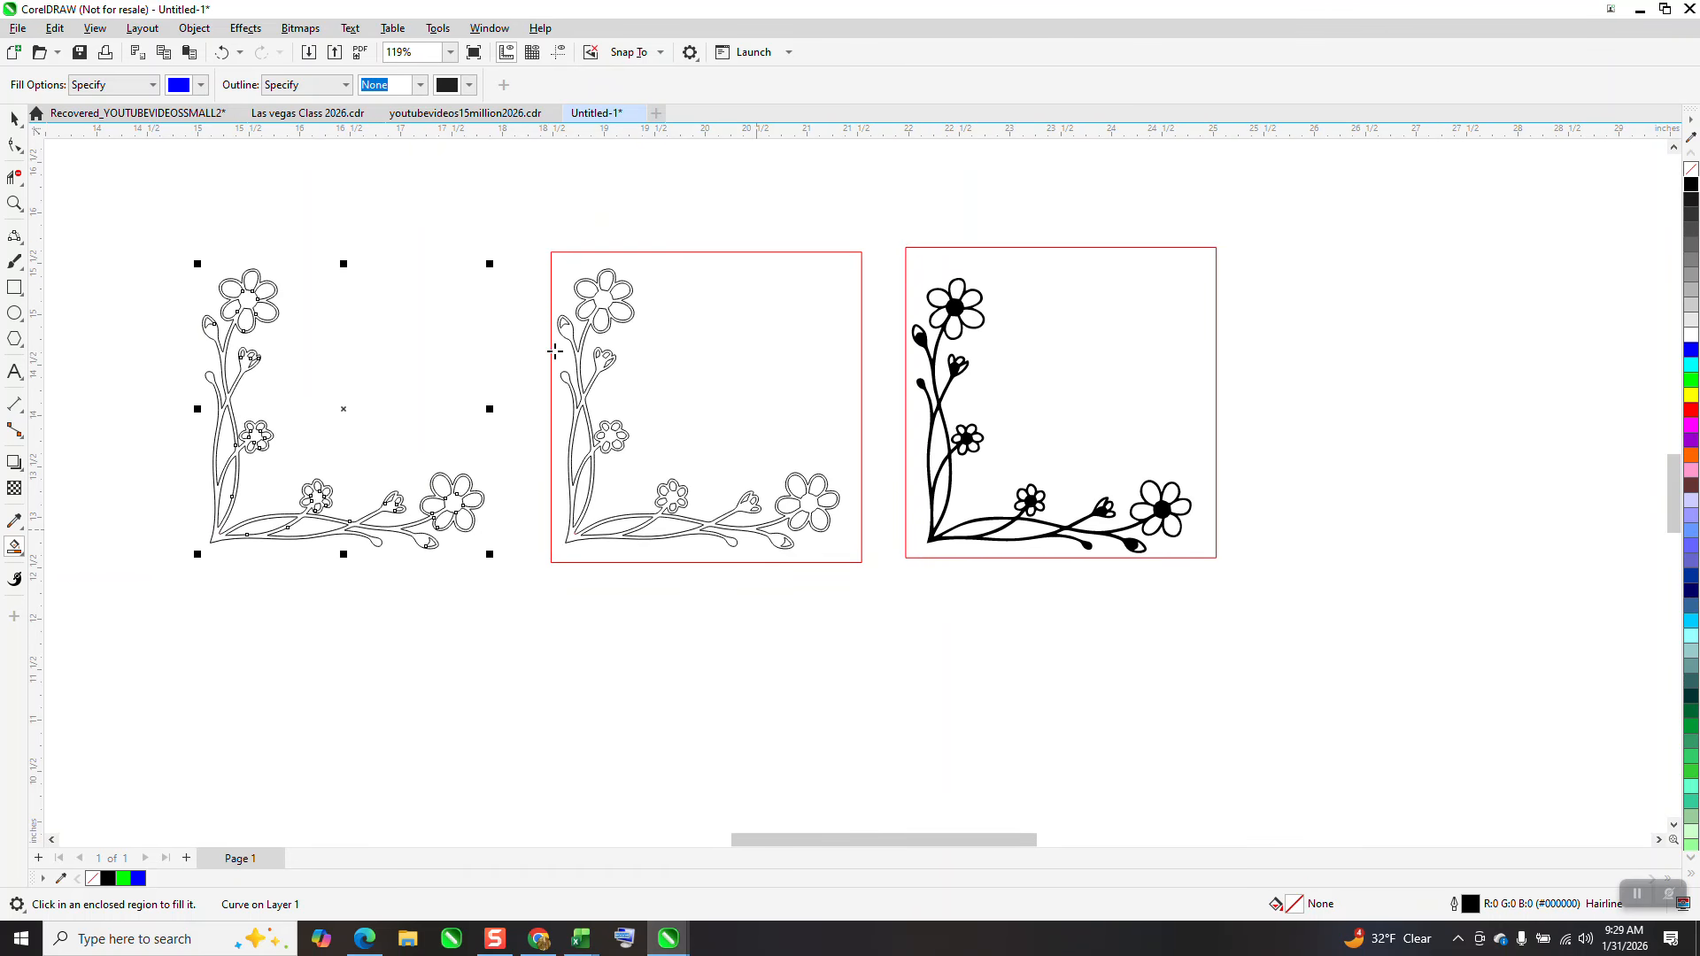
{"action": "left_click_drag", "start_coordinate": [499, 239], "coordinate": [846, 571]}
{"action": "key", "text": "Delete"}
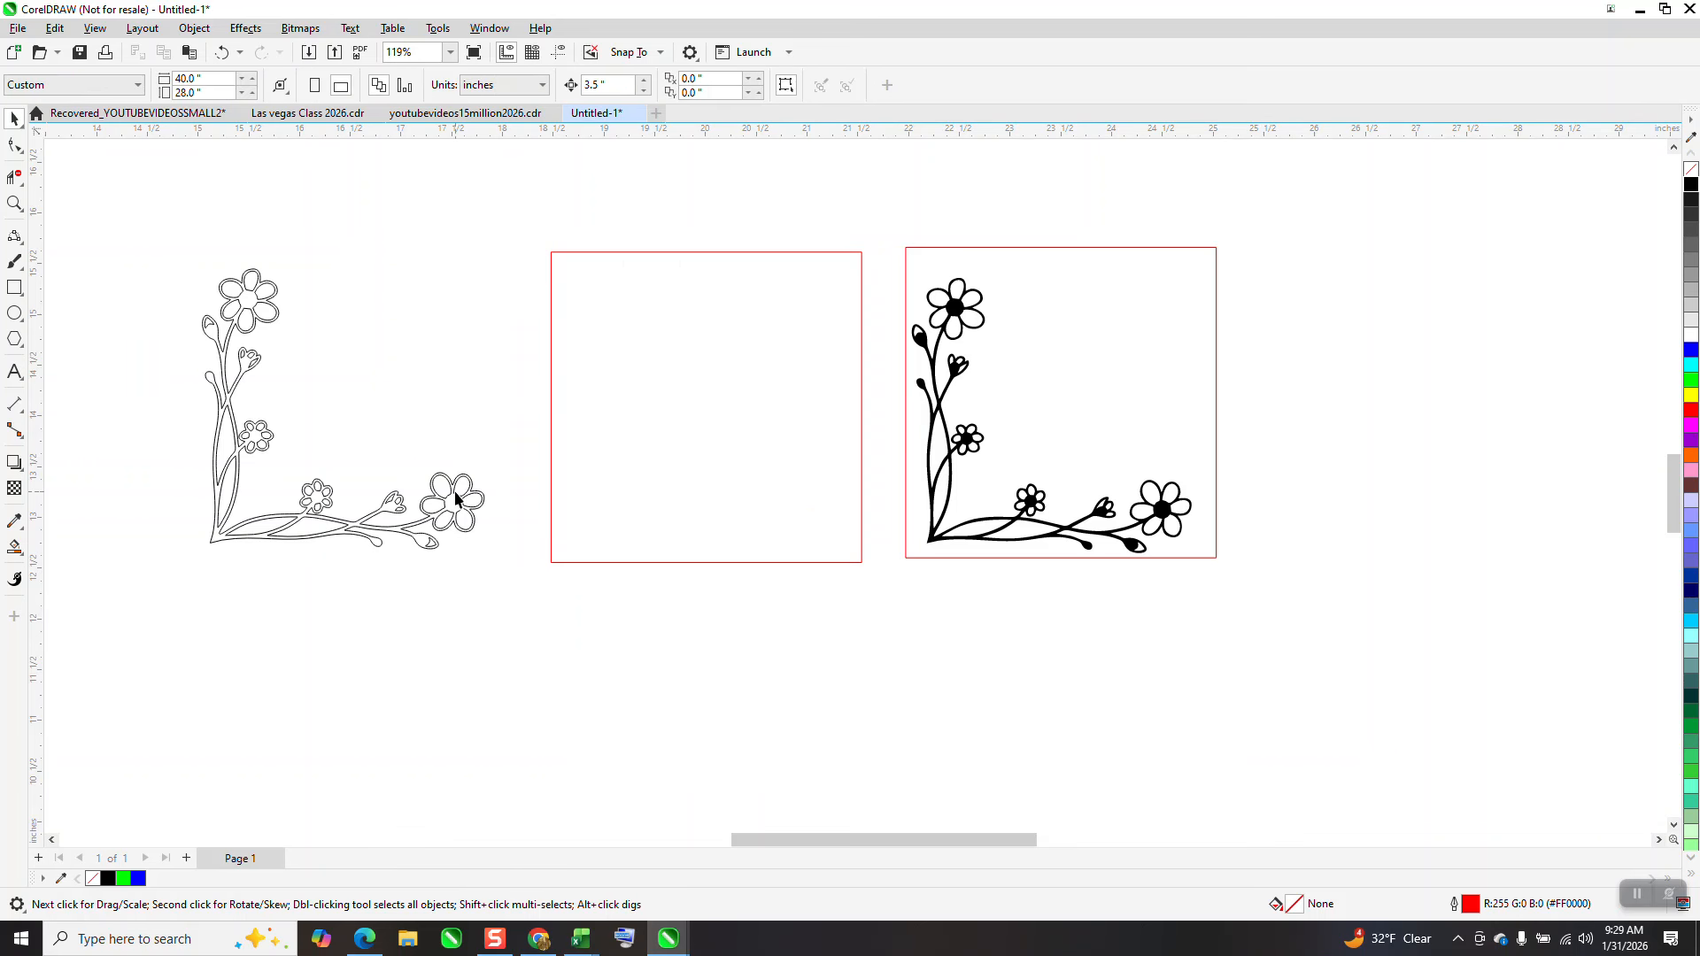
Move the separate outline flower design into the middle frame
{"action": "left_click", "coordinate": [457, 499]}
{"action": "key", "text": "Right"}
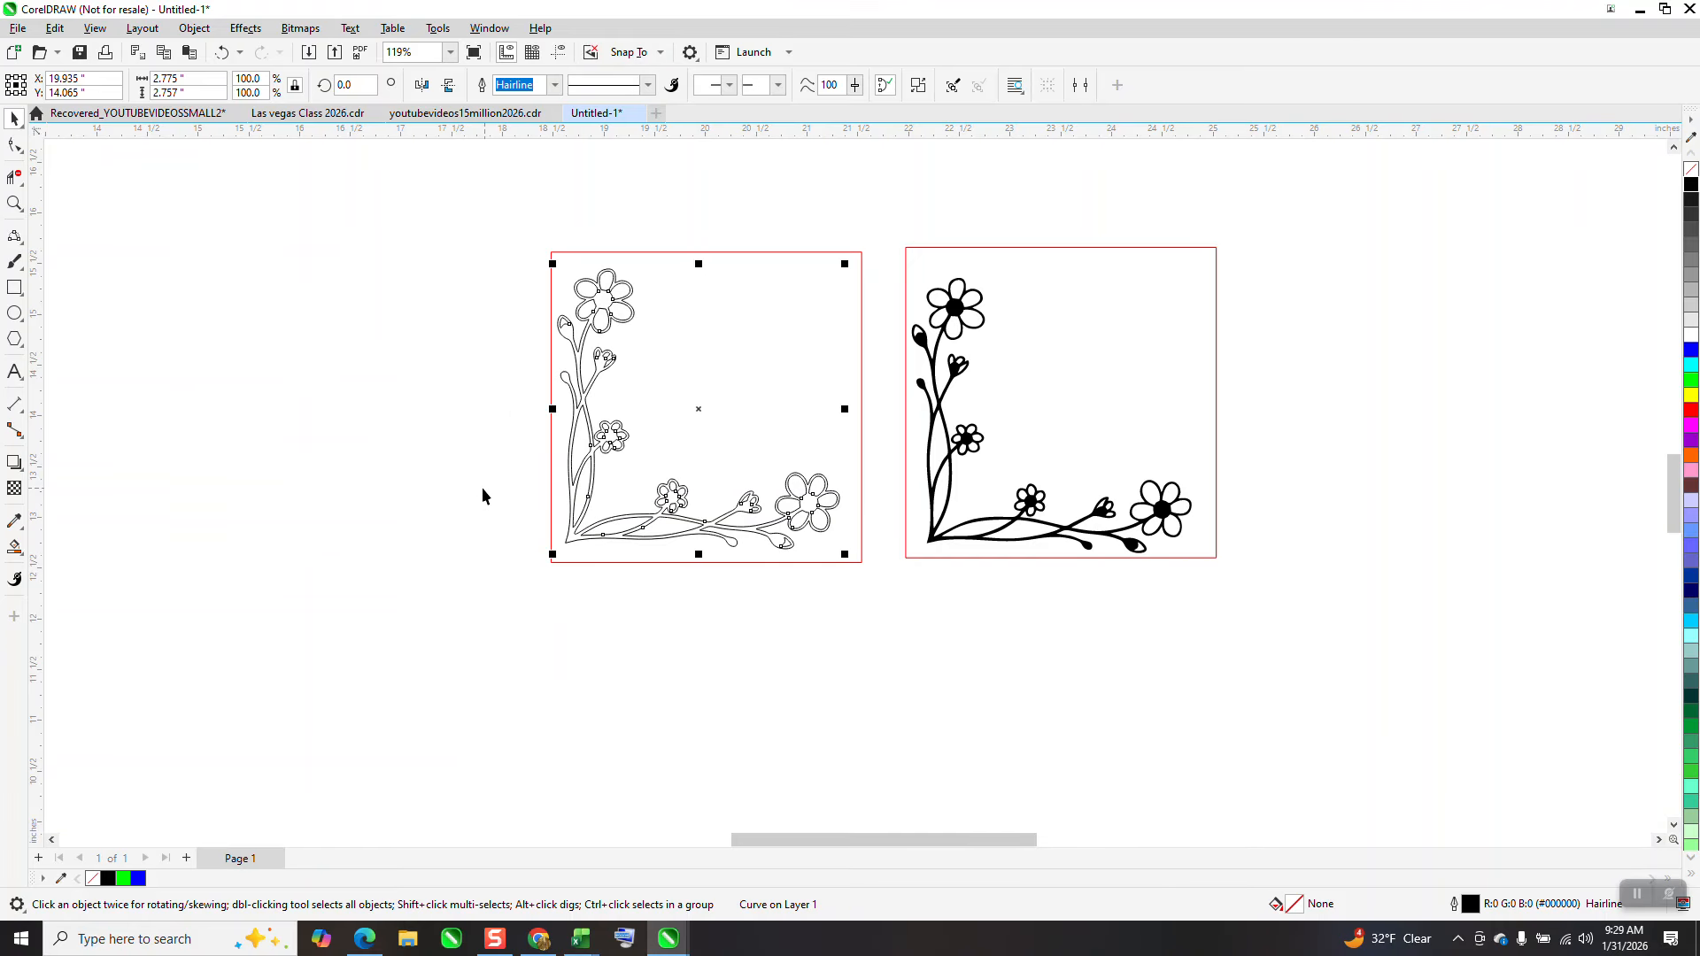
Delete the overlapping nodes at the inner stem-and-branch junction near the corner
{"action": "left_click", "coordinate": [14, 203]}
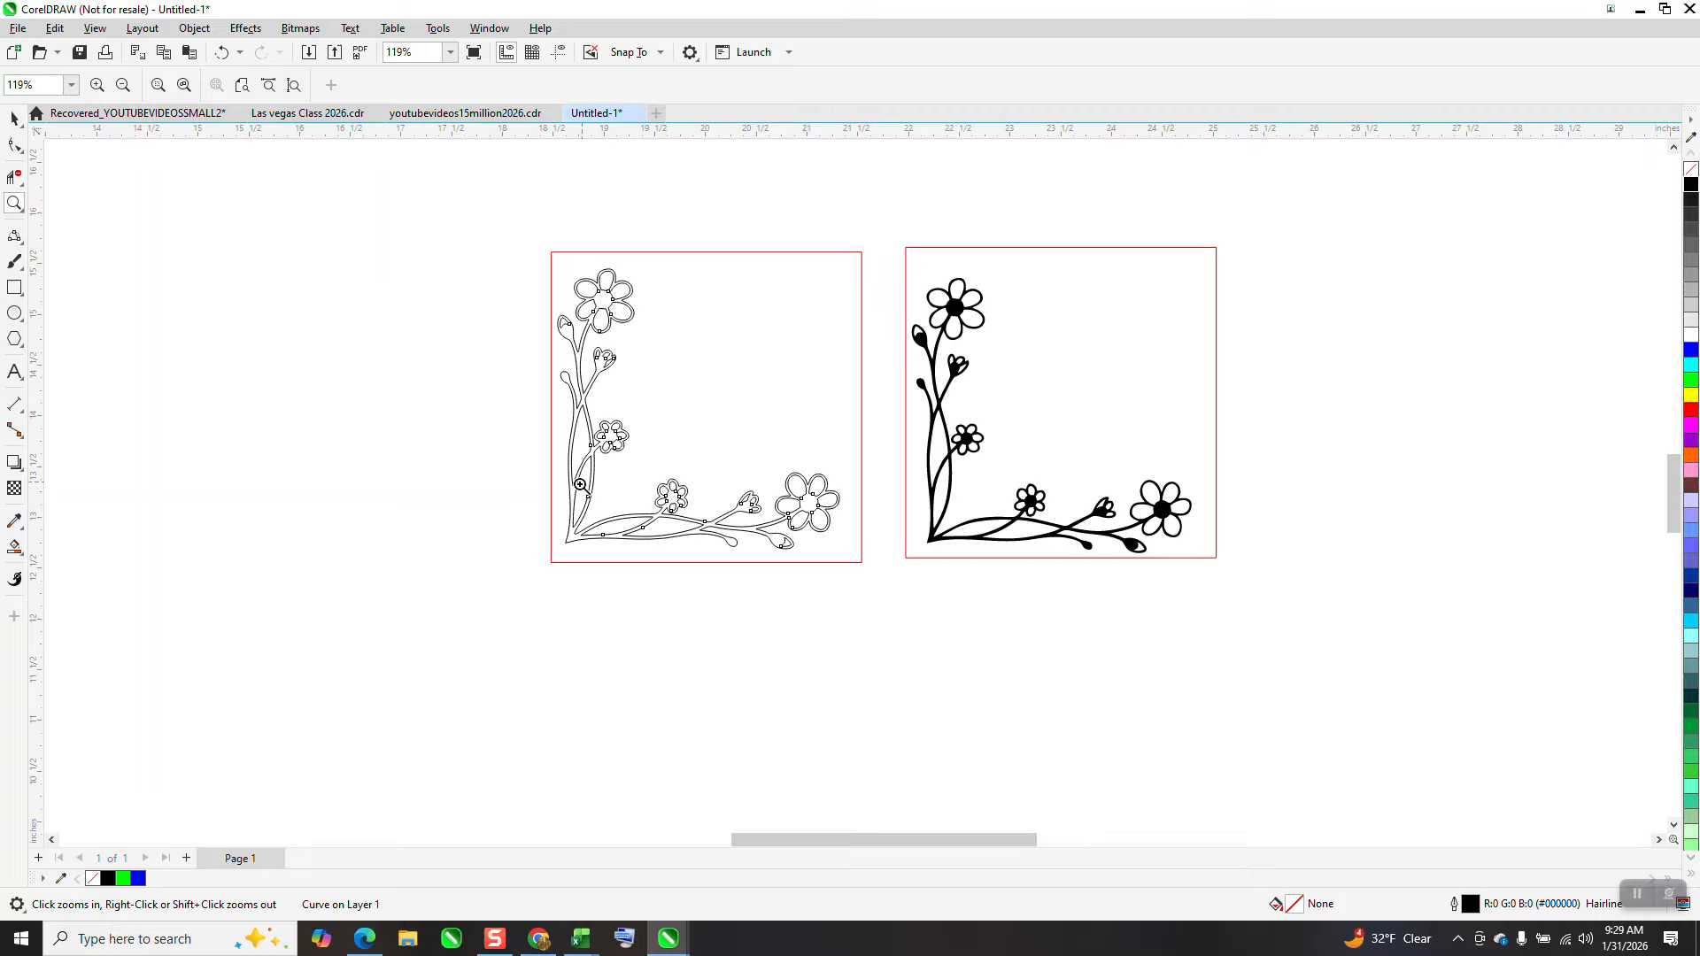
{"action": "left_click_drag", "start_coordinate": [580, 483], "coordinate": [626, 577]}
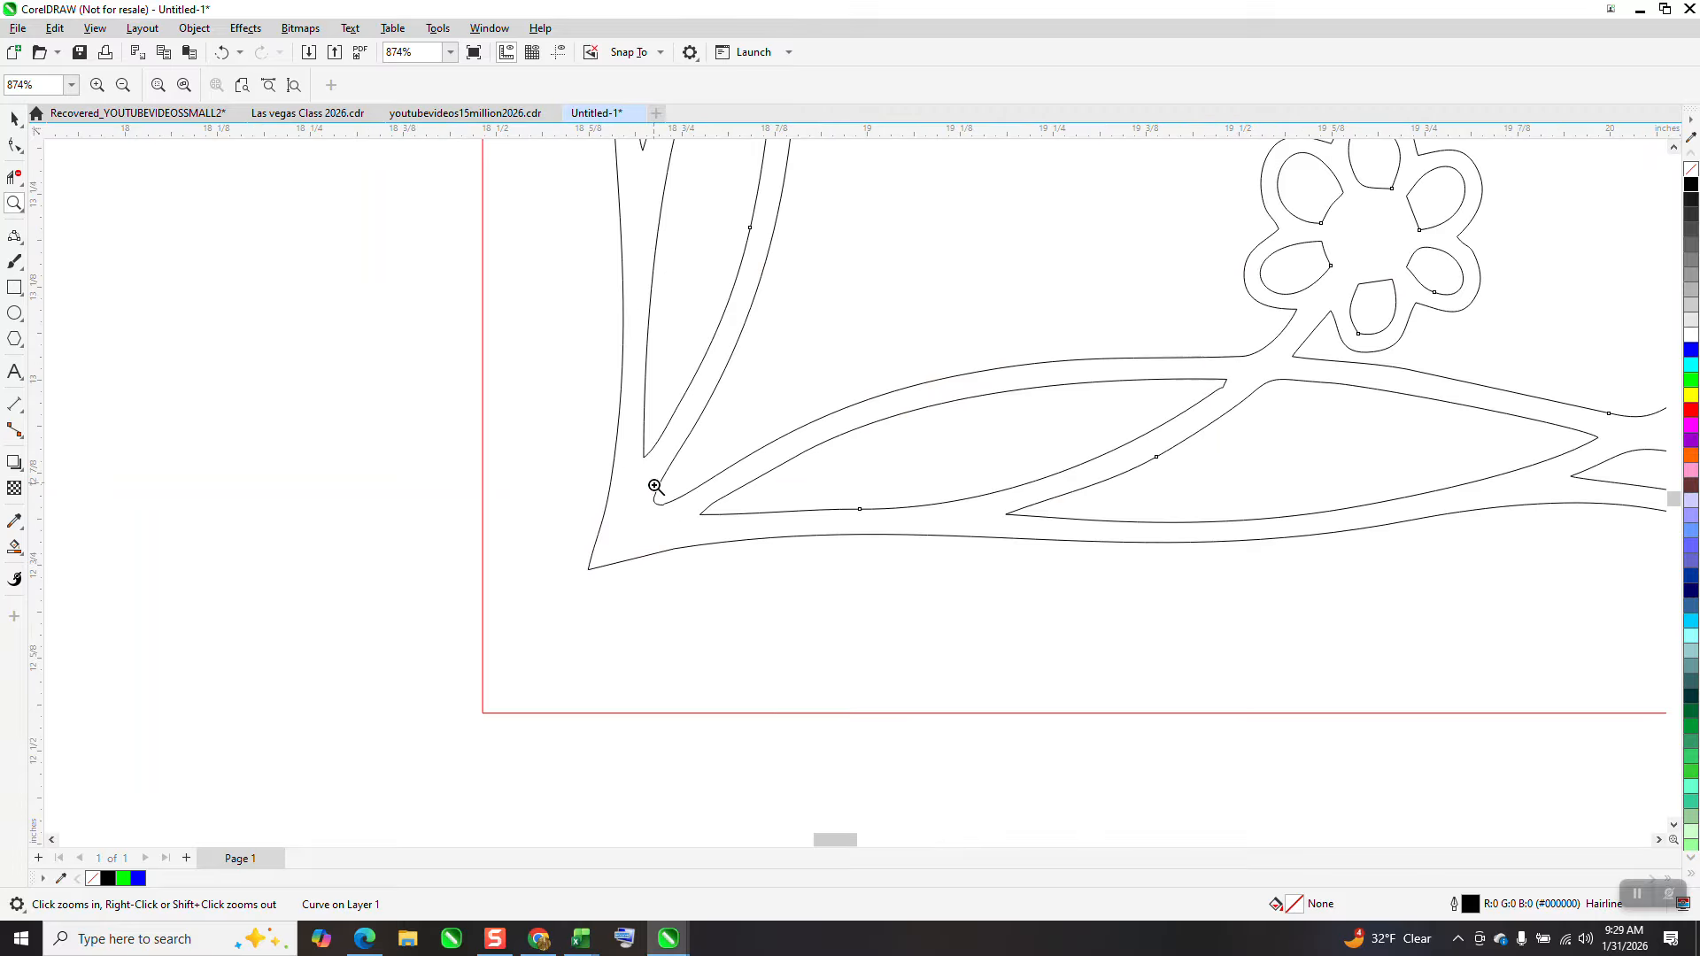
{"action": "left_click", "coordinate": [15, 147]}
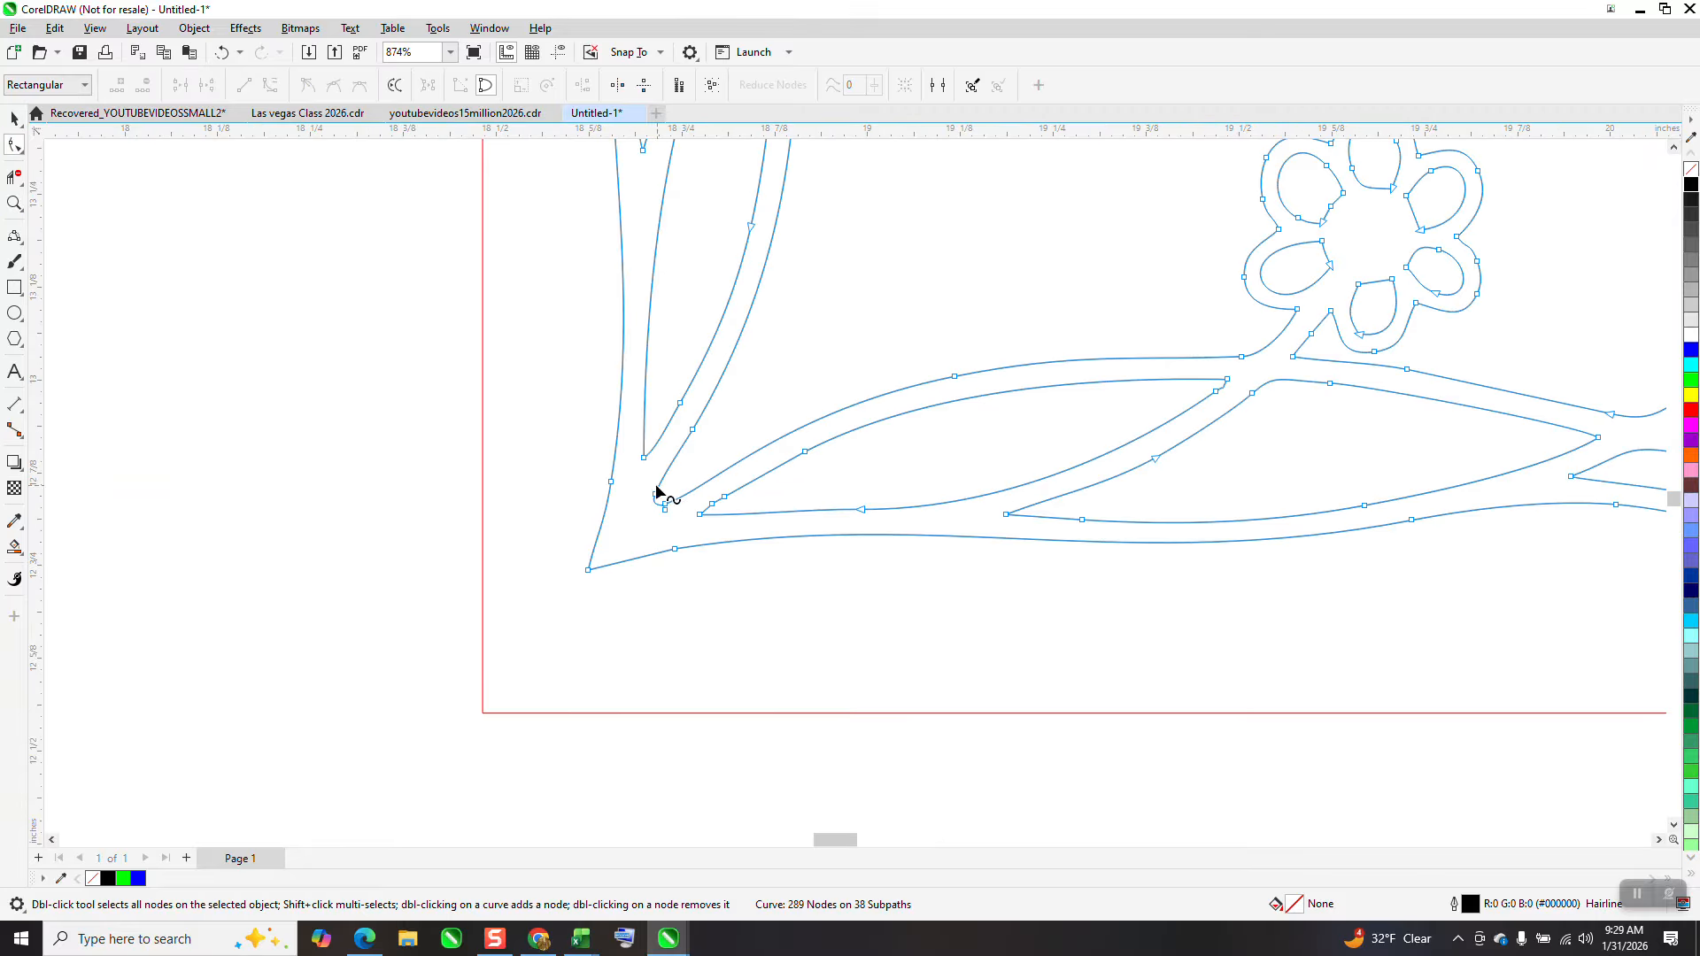
{"action": "left_click_drag", "start_coordinate": [657, 498], "coordinate": [675, 536]}
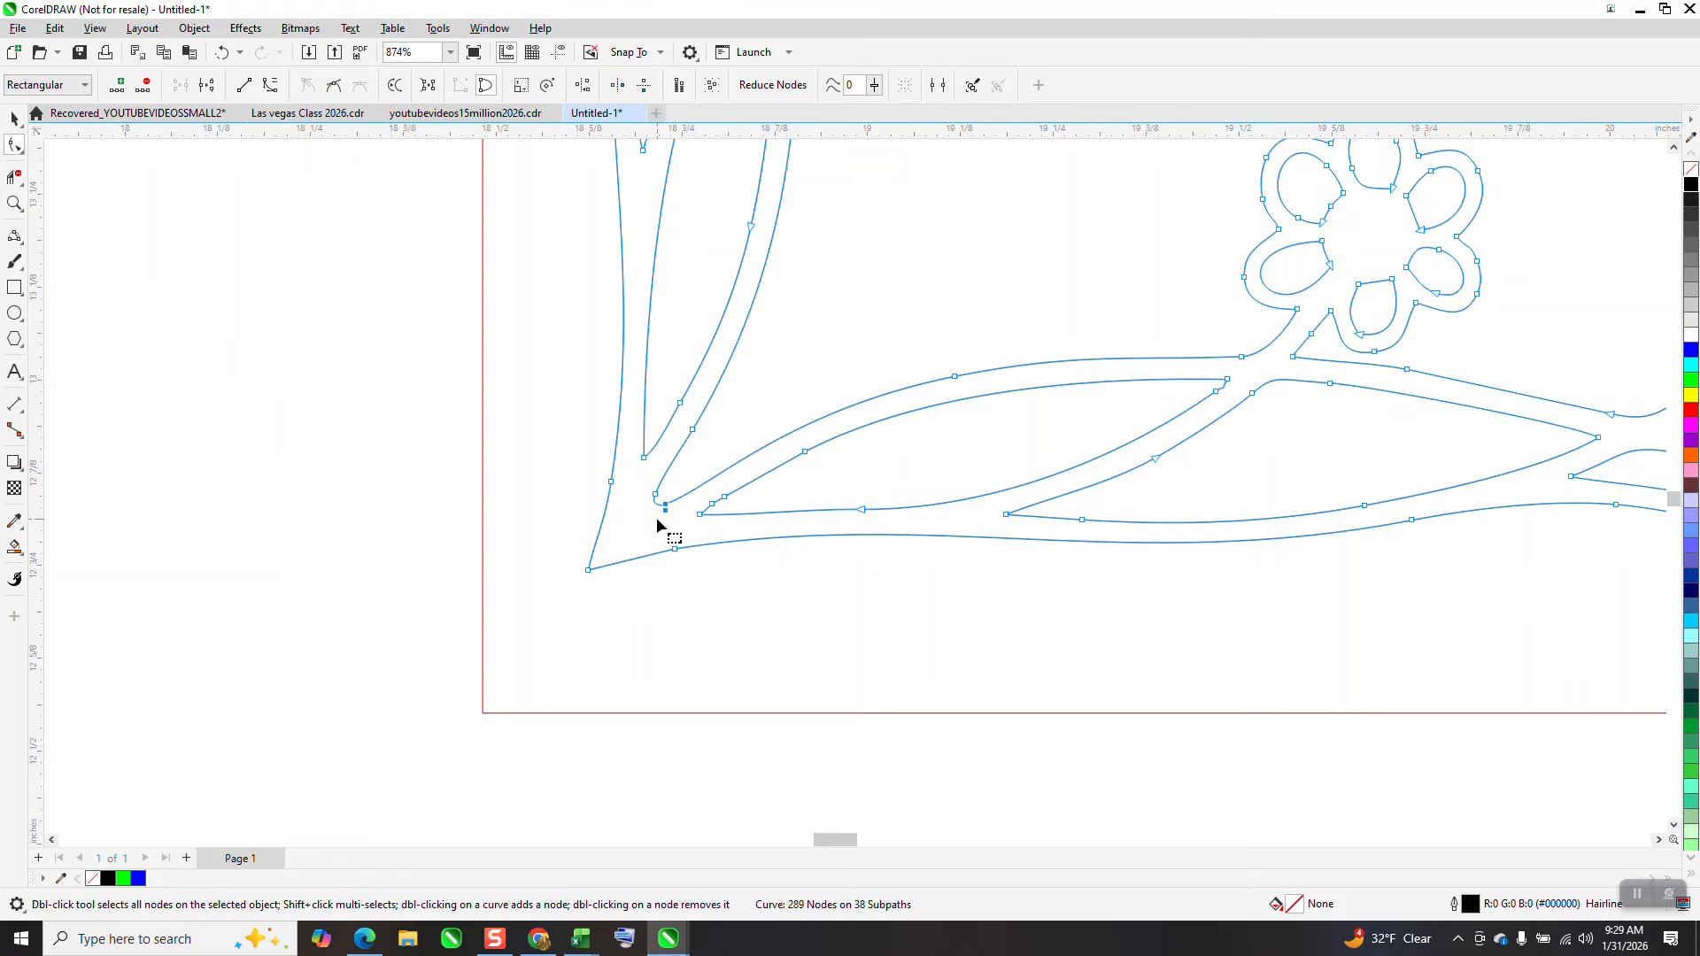
{"action": "key", "text": "Delete"}
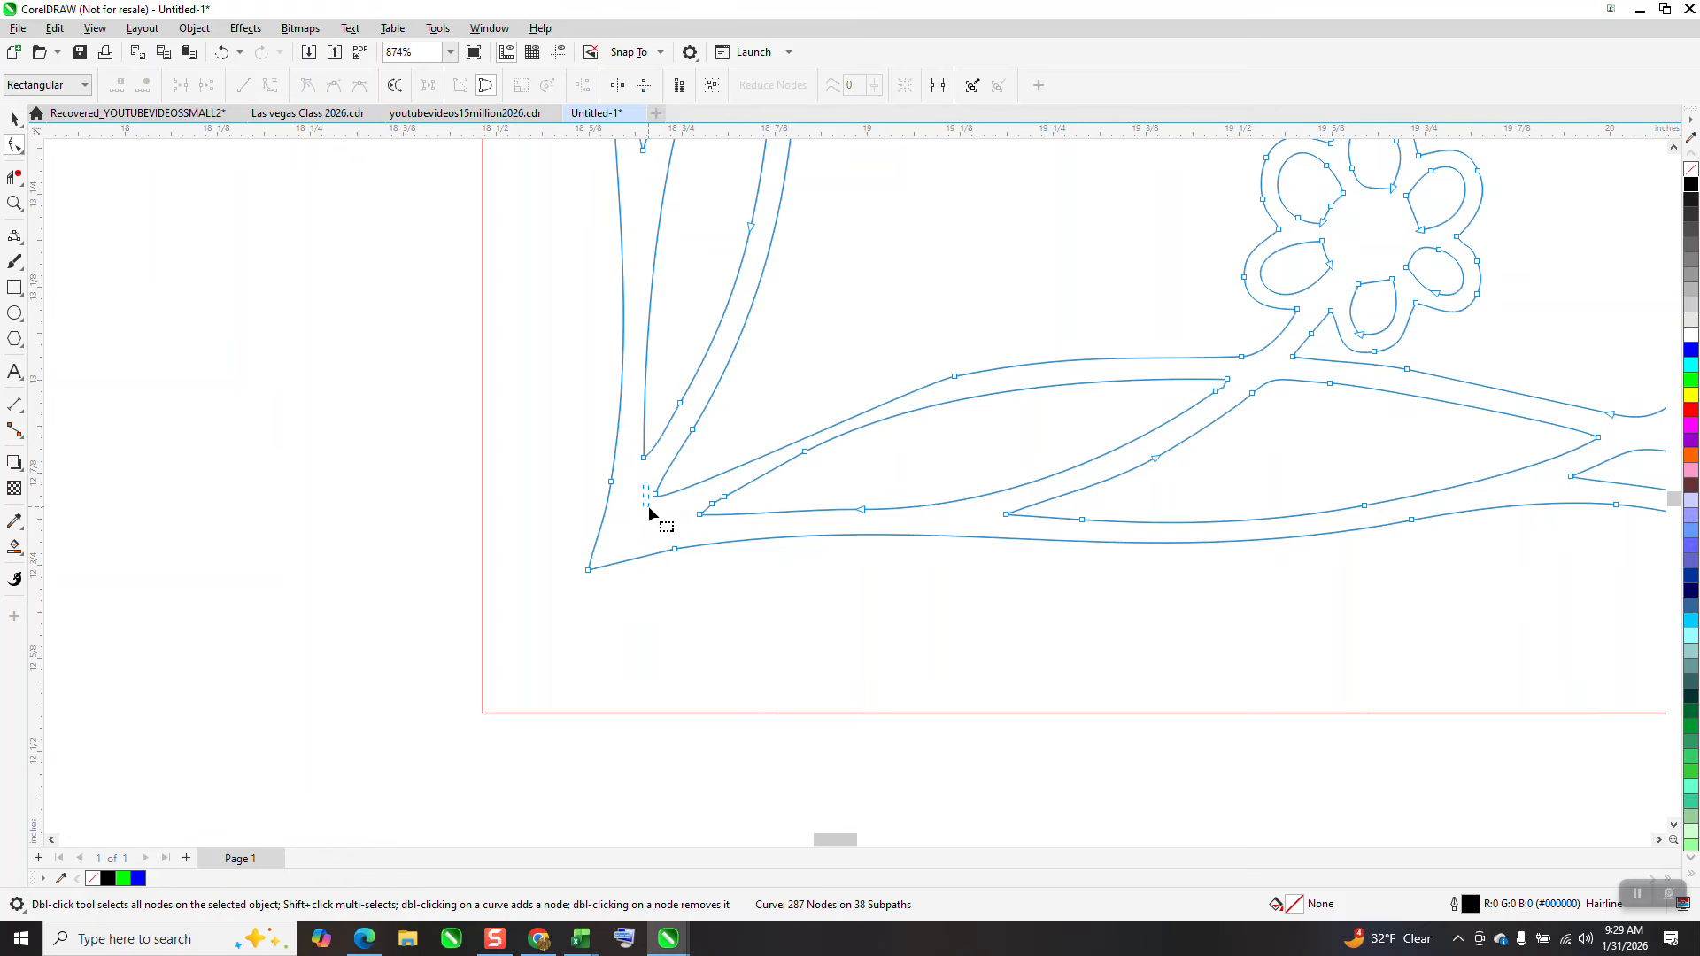
Remove a junction node and reshape the inner branch curve so it meets the stem smoothly
{"action": "double_click", "coordinate": [655, 494]}
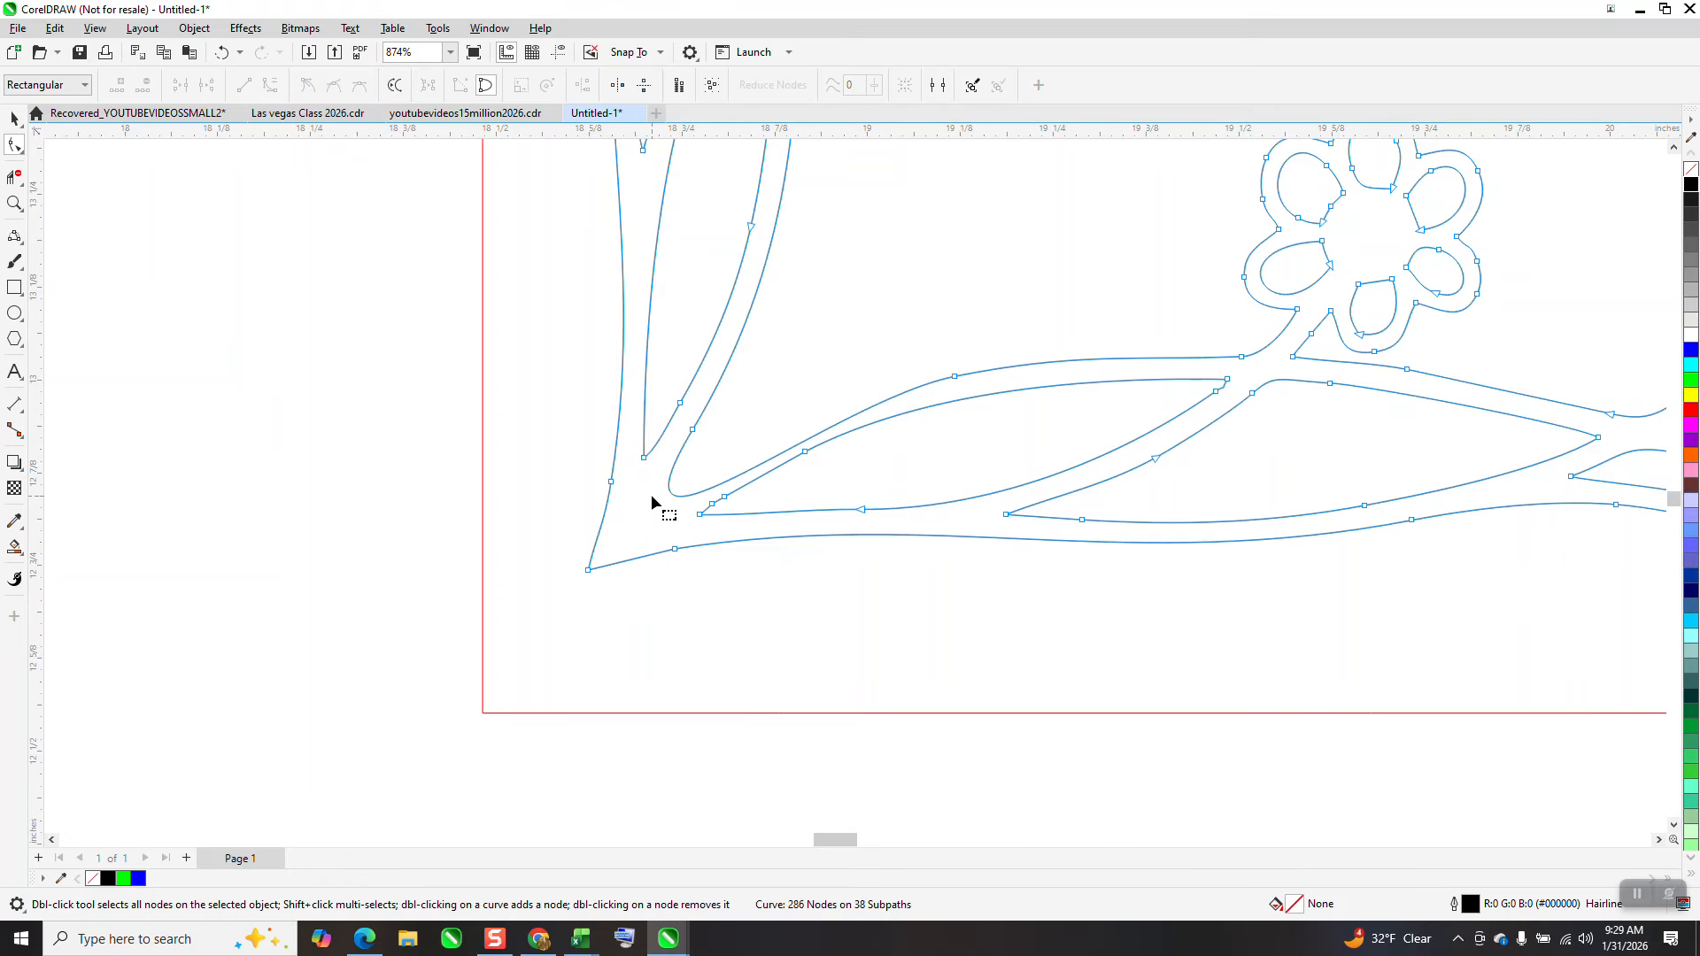
{"action": "left_click_drag", "start_coordinate": [685, 498], "coordinate": [645, 505]}
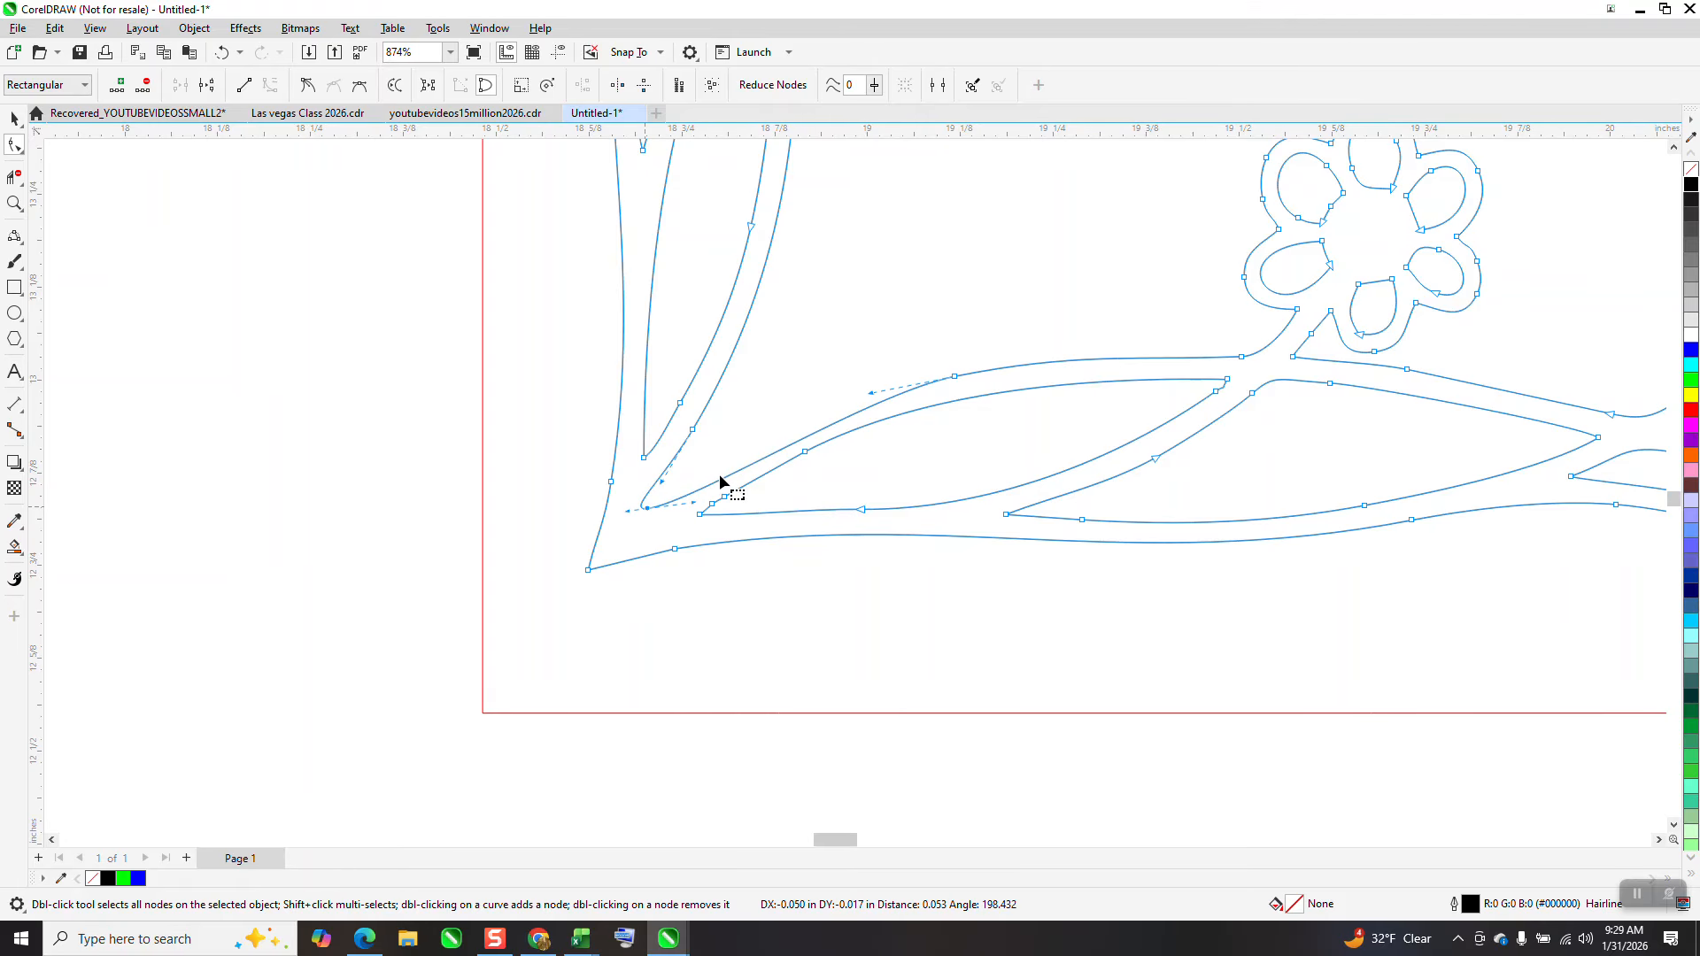
{"action": "left_click_drag", "start_coordinate": [871, 392], "coordinate": [859, 377]}
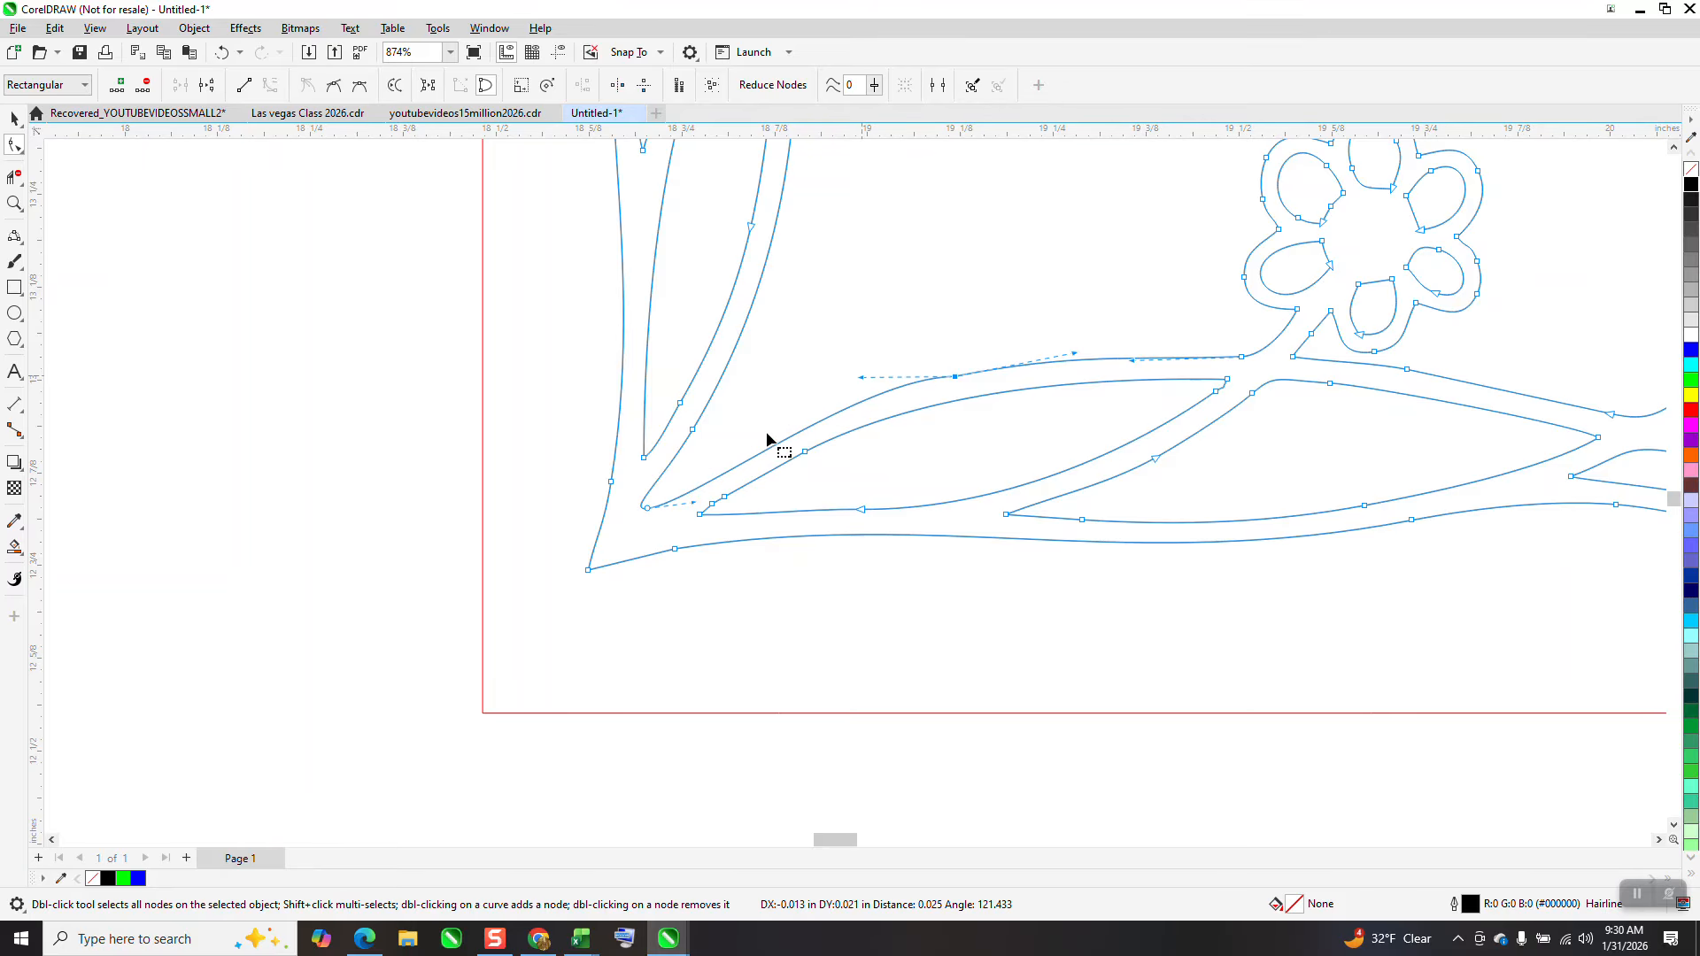
Delete the extra nodes along the inner and upper branch curves
{"action": "left_click", "coordinate": [725, 498]}
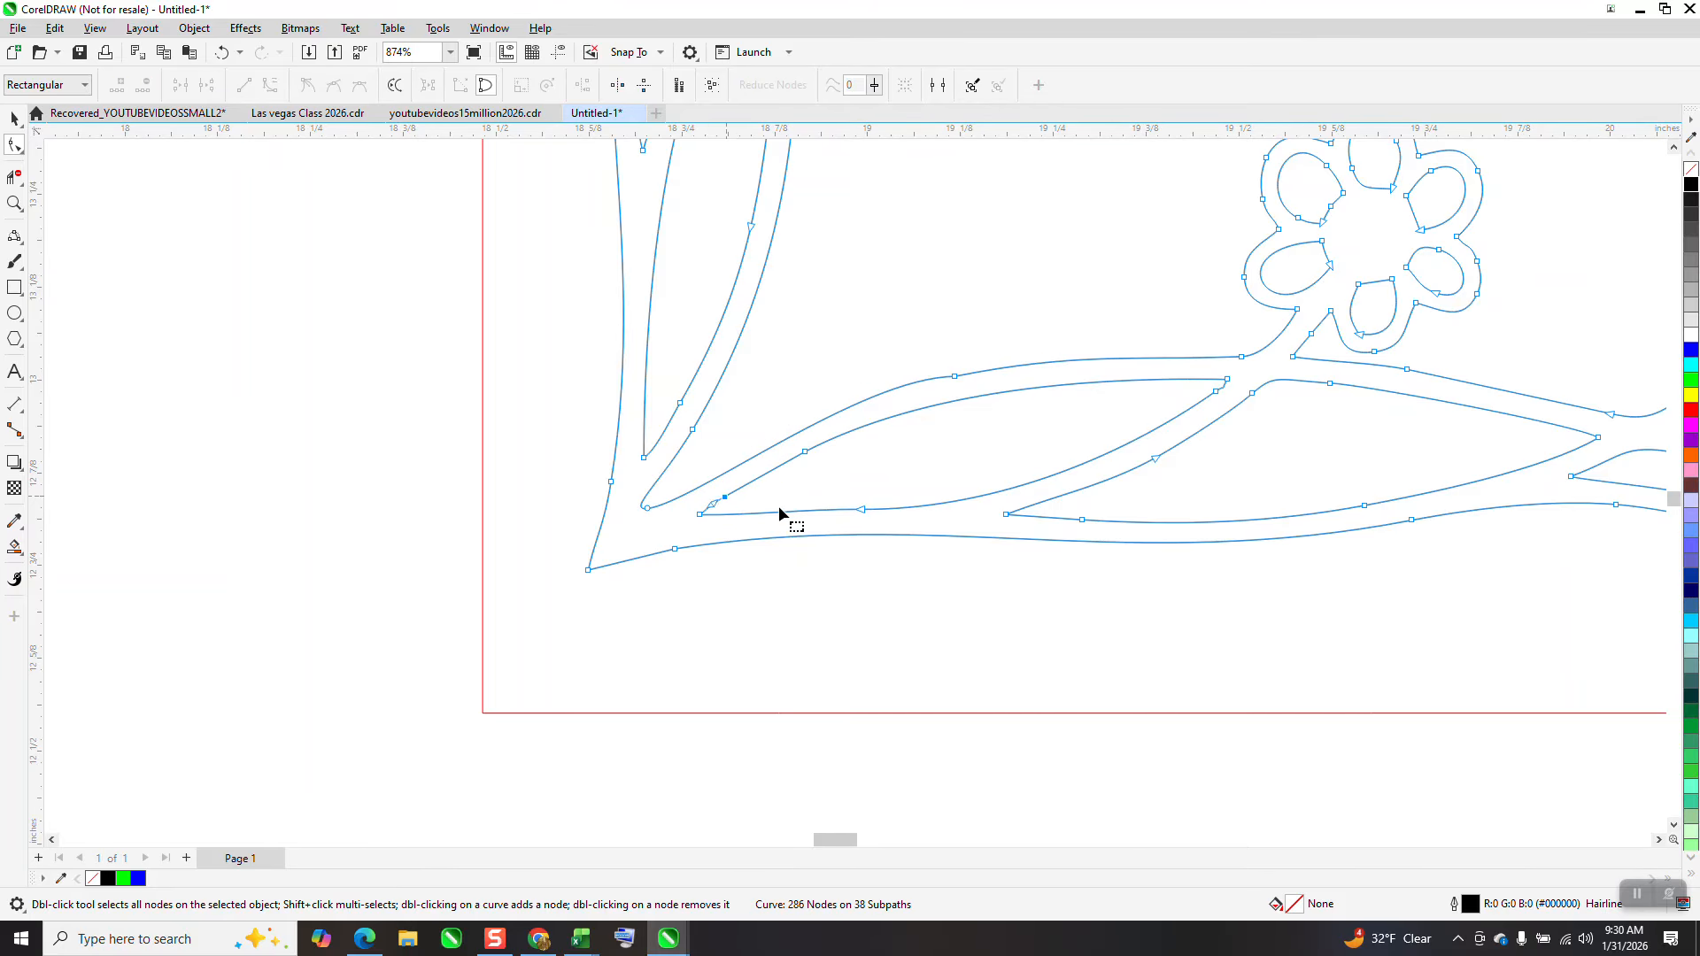
{"action": "left_click", "coordinate": [806, 452], "text": "shift"}
{"action": "key", "text": "Delete"}
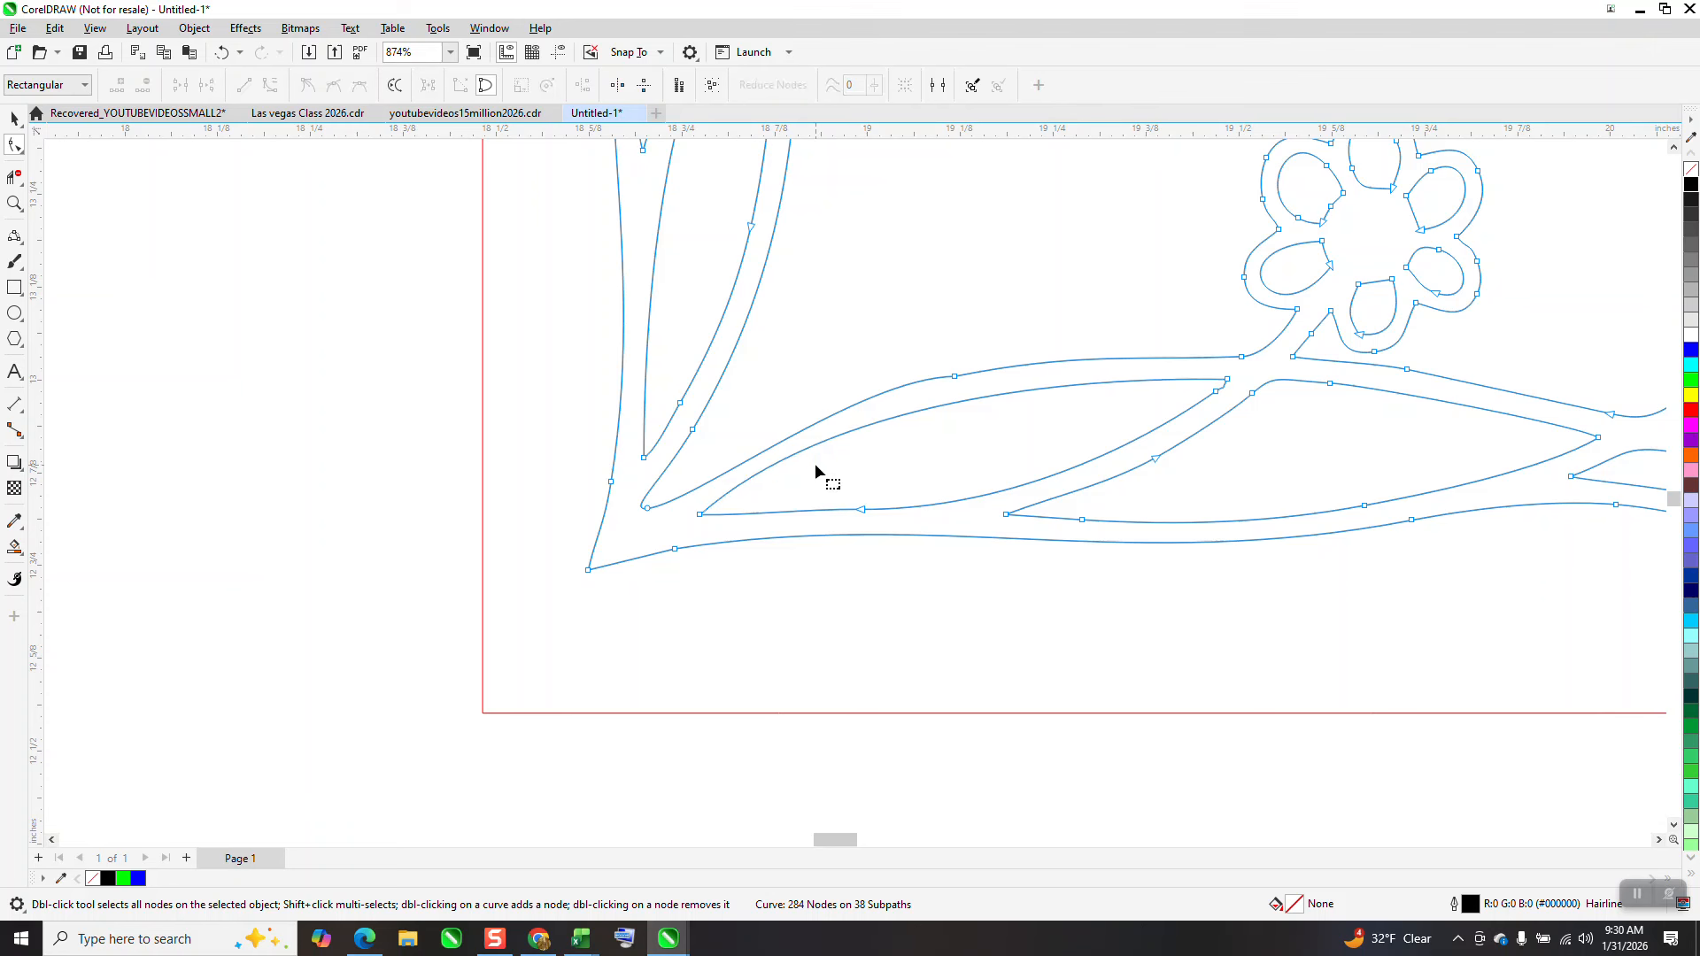
{"action": "left_click", "coordinate": [955, 378]}
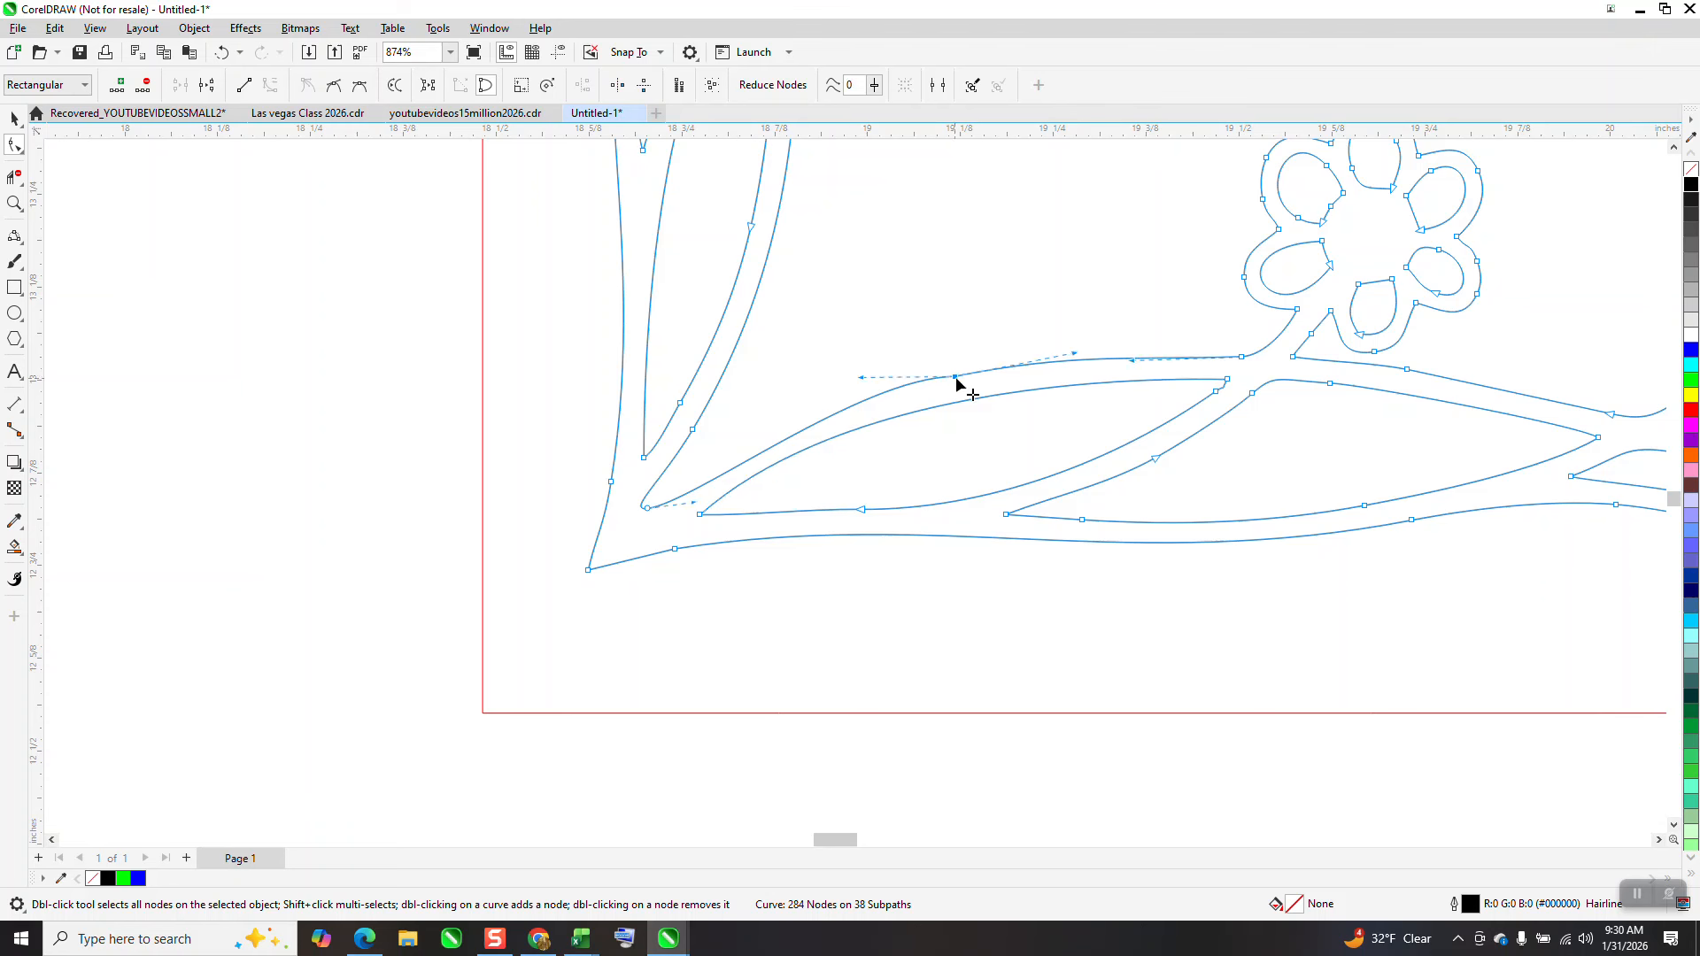
{"action": "key", "text": "Delete"}
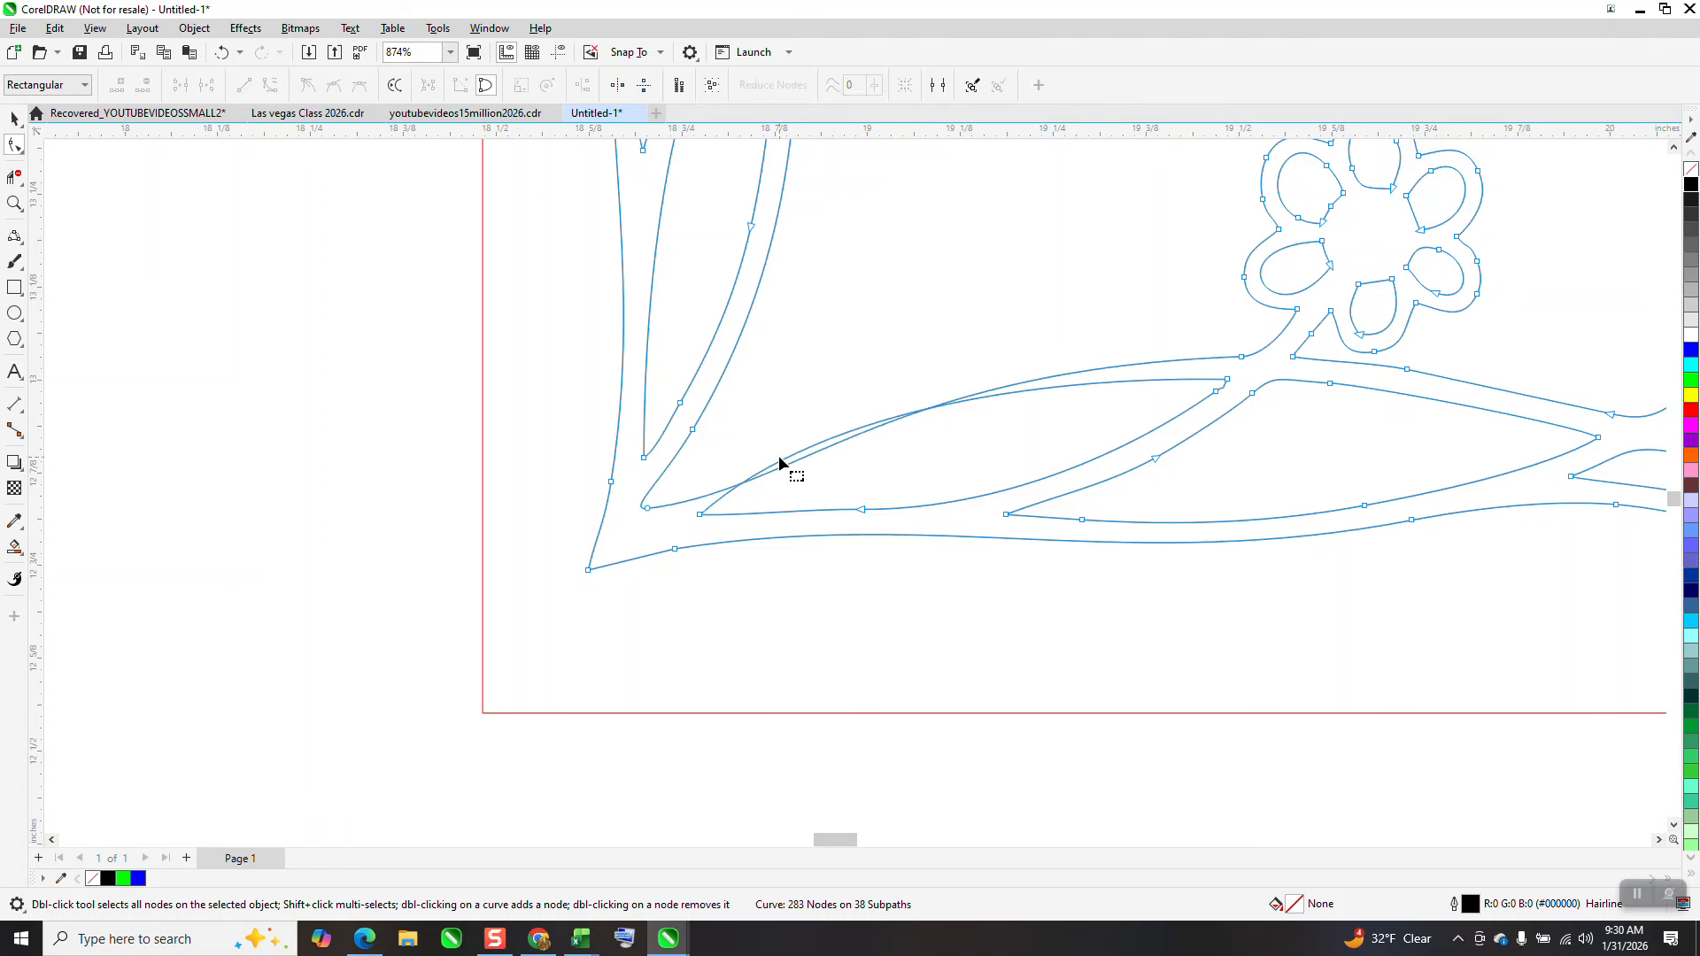
Adjust the junction node's curve handle and delete the stray node on the outer stem near the corner
{"action": "left_click", "coordinate": [647, 507]}
{"action": "left_click_drag", "start_coordinate": [795, 492], "coordinate": [890, 399]}
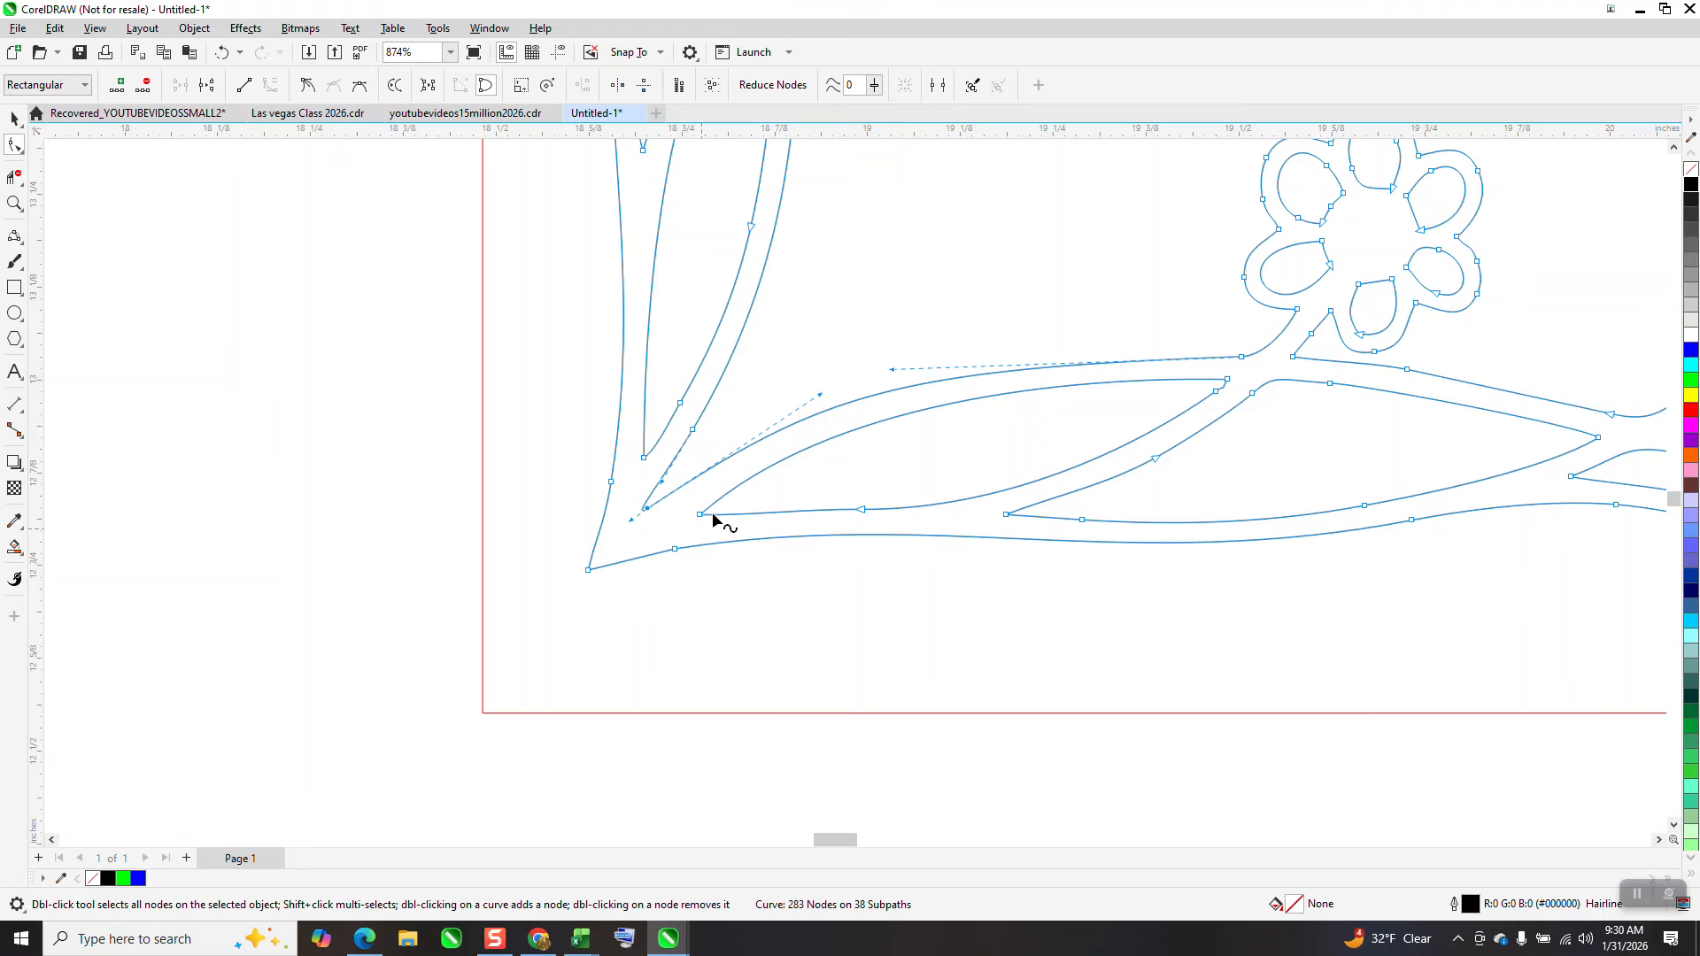
{"action": "left_click_drag", "start_coordinate": [576, 475], "coordinate": [628, 513]}
{"action": "key", "text": "Delete"}
{"action": "left_click", "coordinate": [590, 571]}
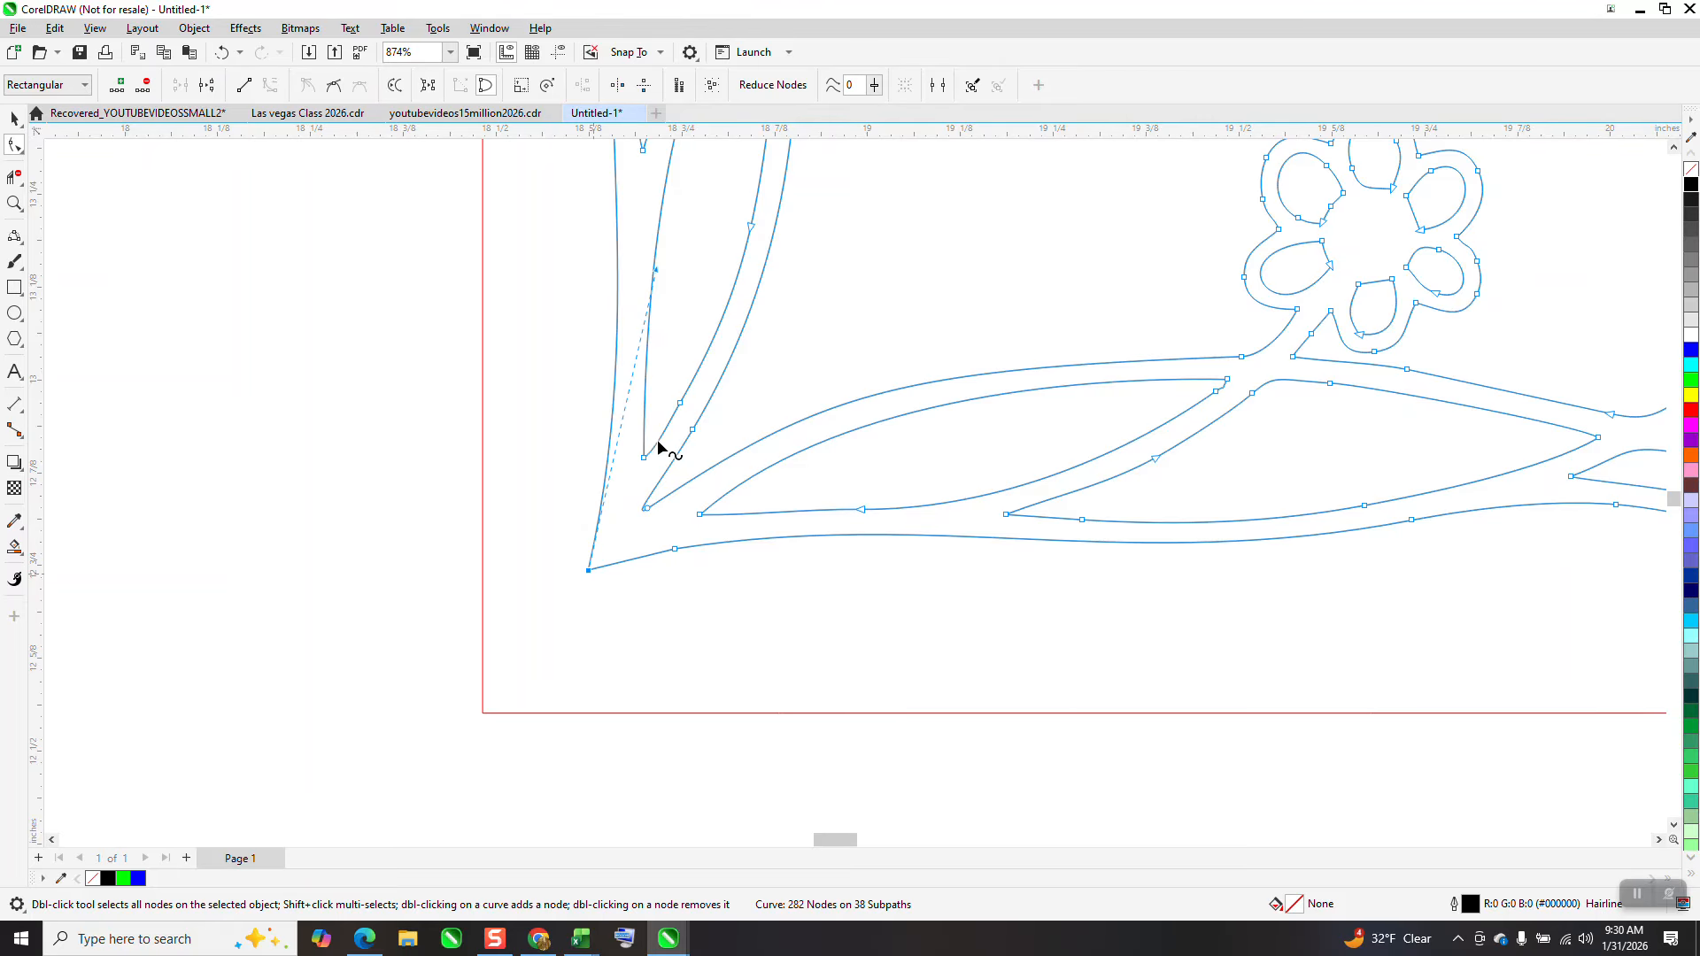
Inspect the cleaned outline along the branches and flowers at different zoom levels
{"action": "scroll", "coordinate": [512, 661], "scroll_direction": "down", "scroll_amount": 2}
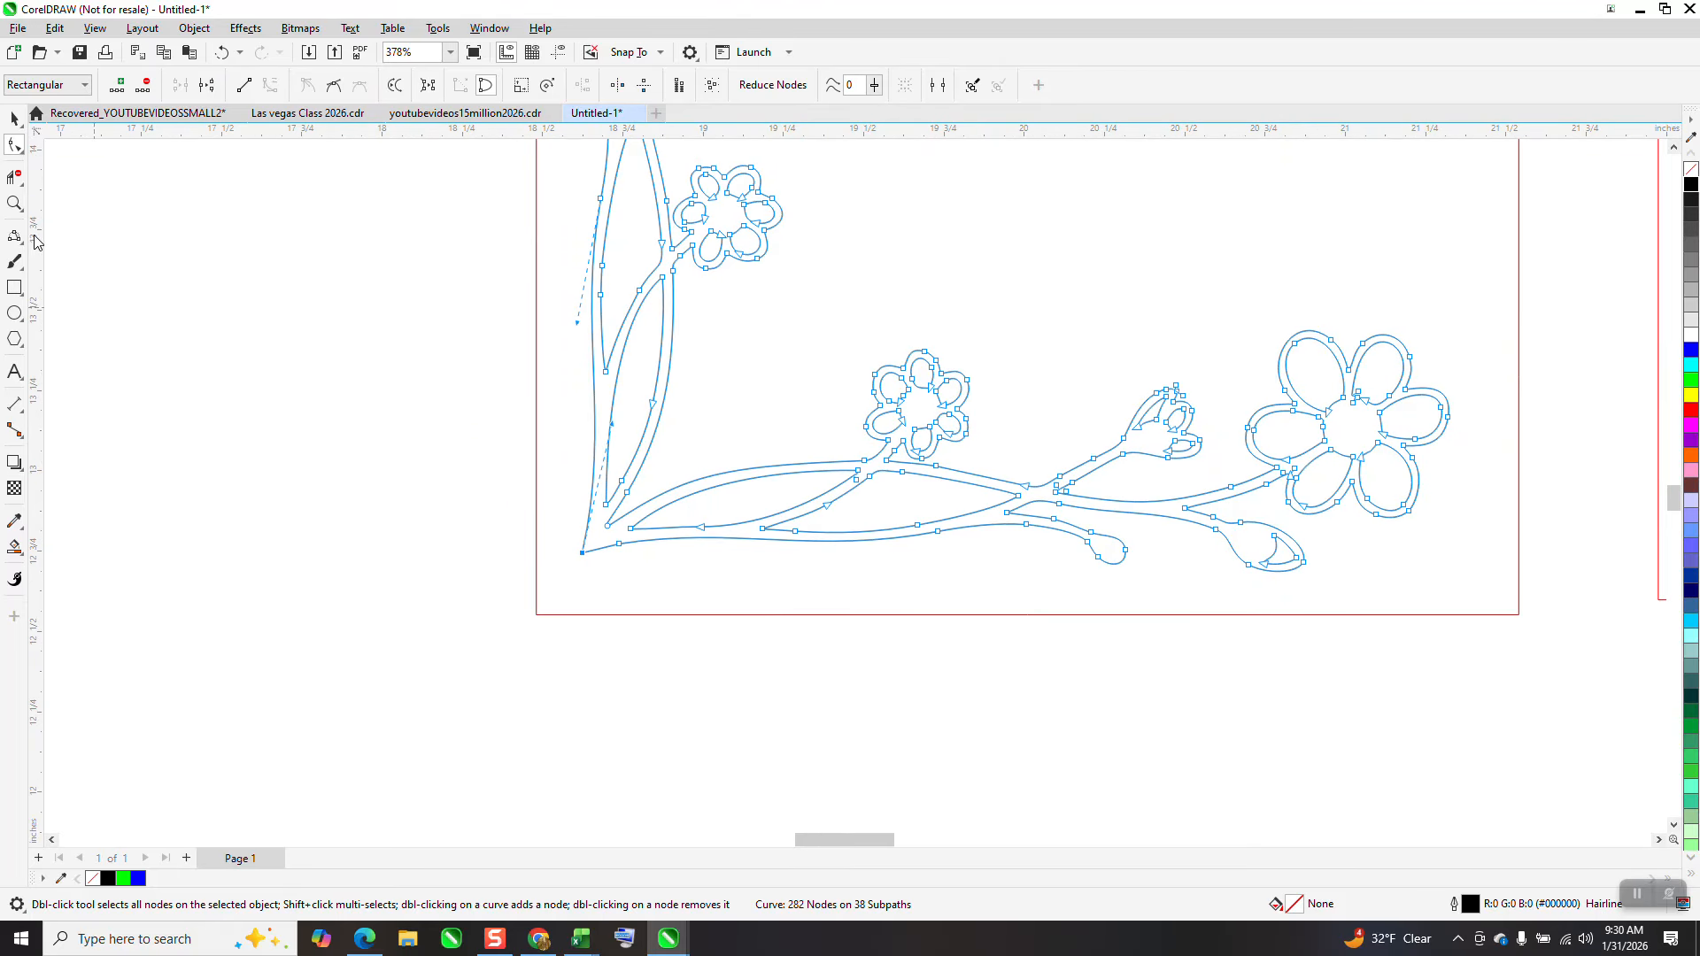
{"action": "left_click", "coordinate": [14, 204]}
{"action": "left_click_drag", "start_coordinate": [895, 330], "coordinate": [1000, 475]}
{"action": "scroll", "coordinate": [710, 478], "scroll_direction": "down", "scroll_amount": 2}
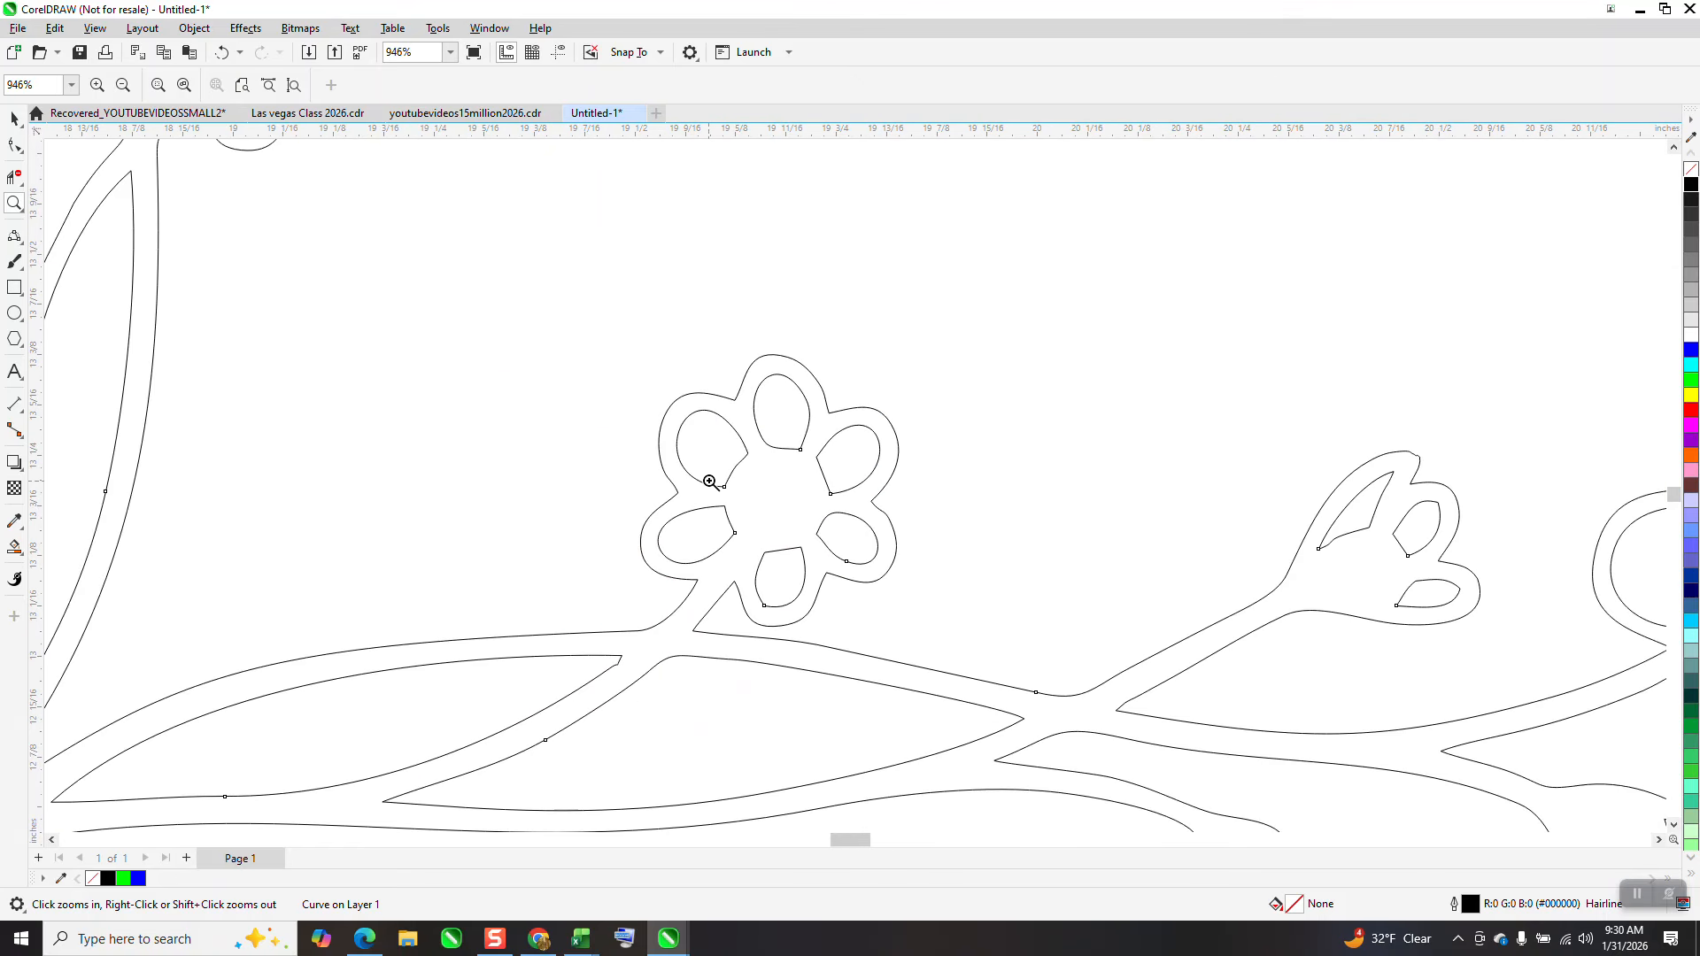
{"action": "scroll", "coordinate": [665, 470], "scroll_direction": "down", "scroll_amount": 1}
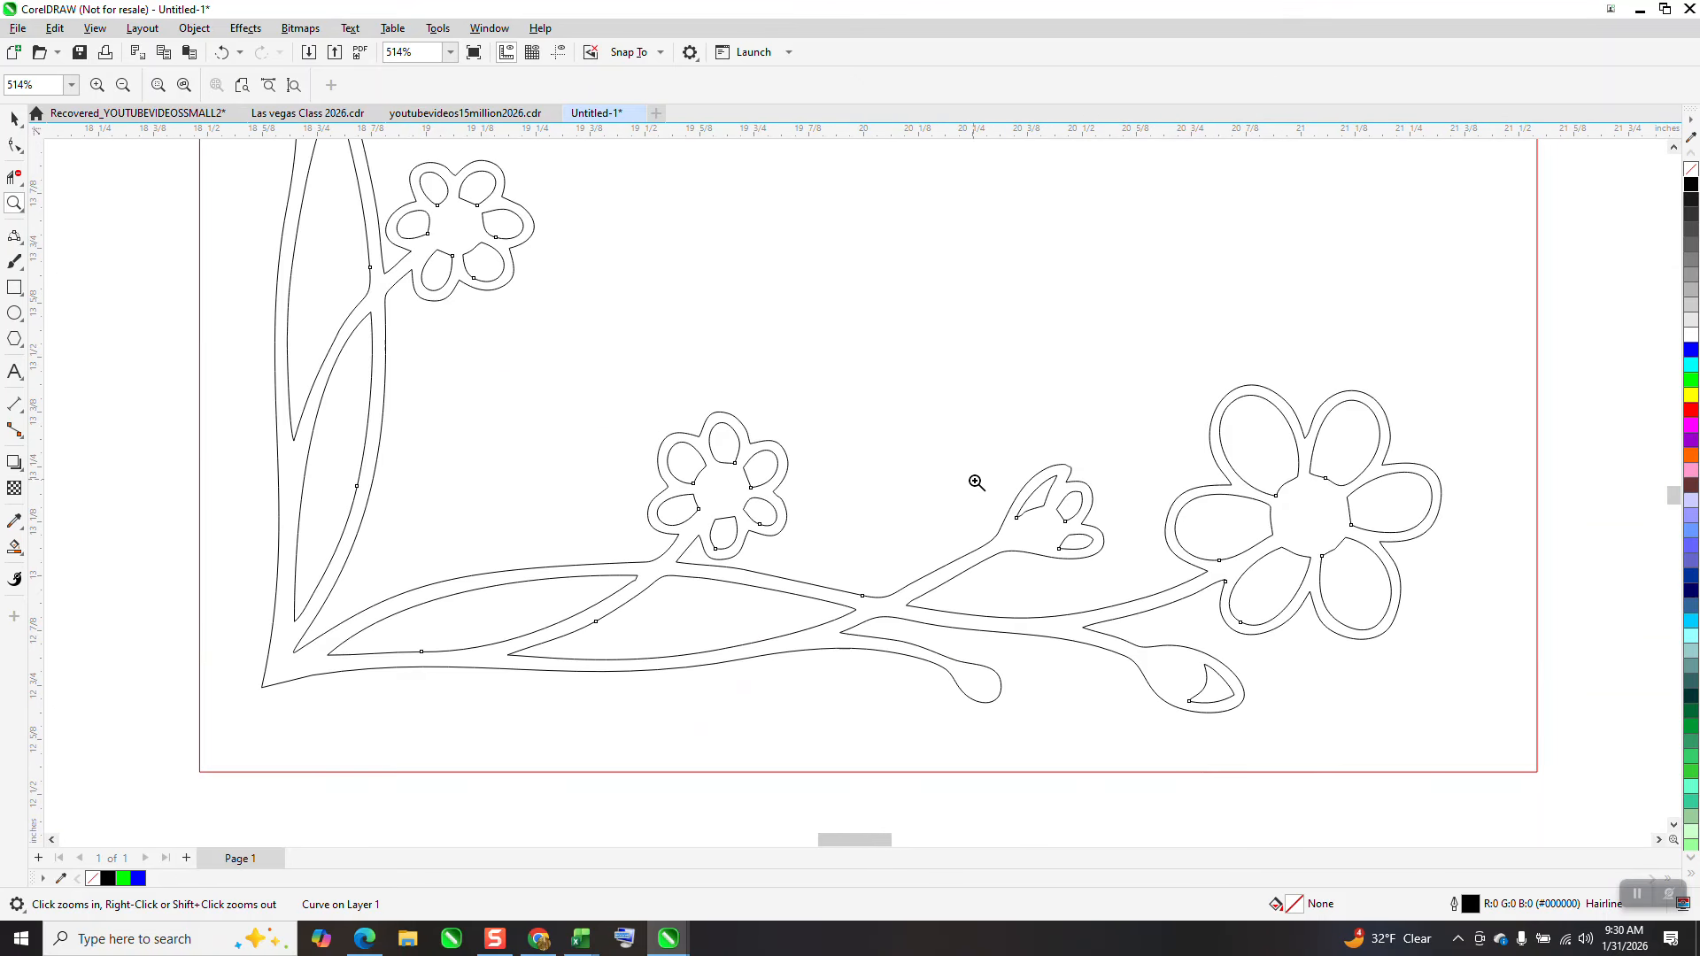
{"action": "left_click_drag", "start_coordinate": [1156, 354], "coordinate": [1456, 693]}
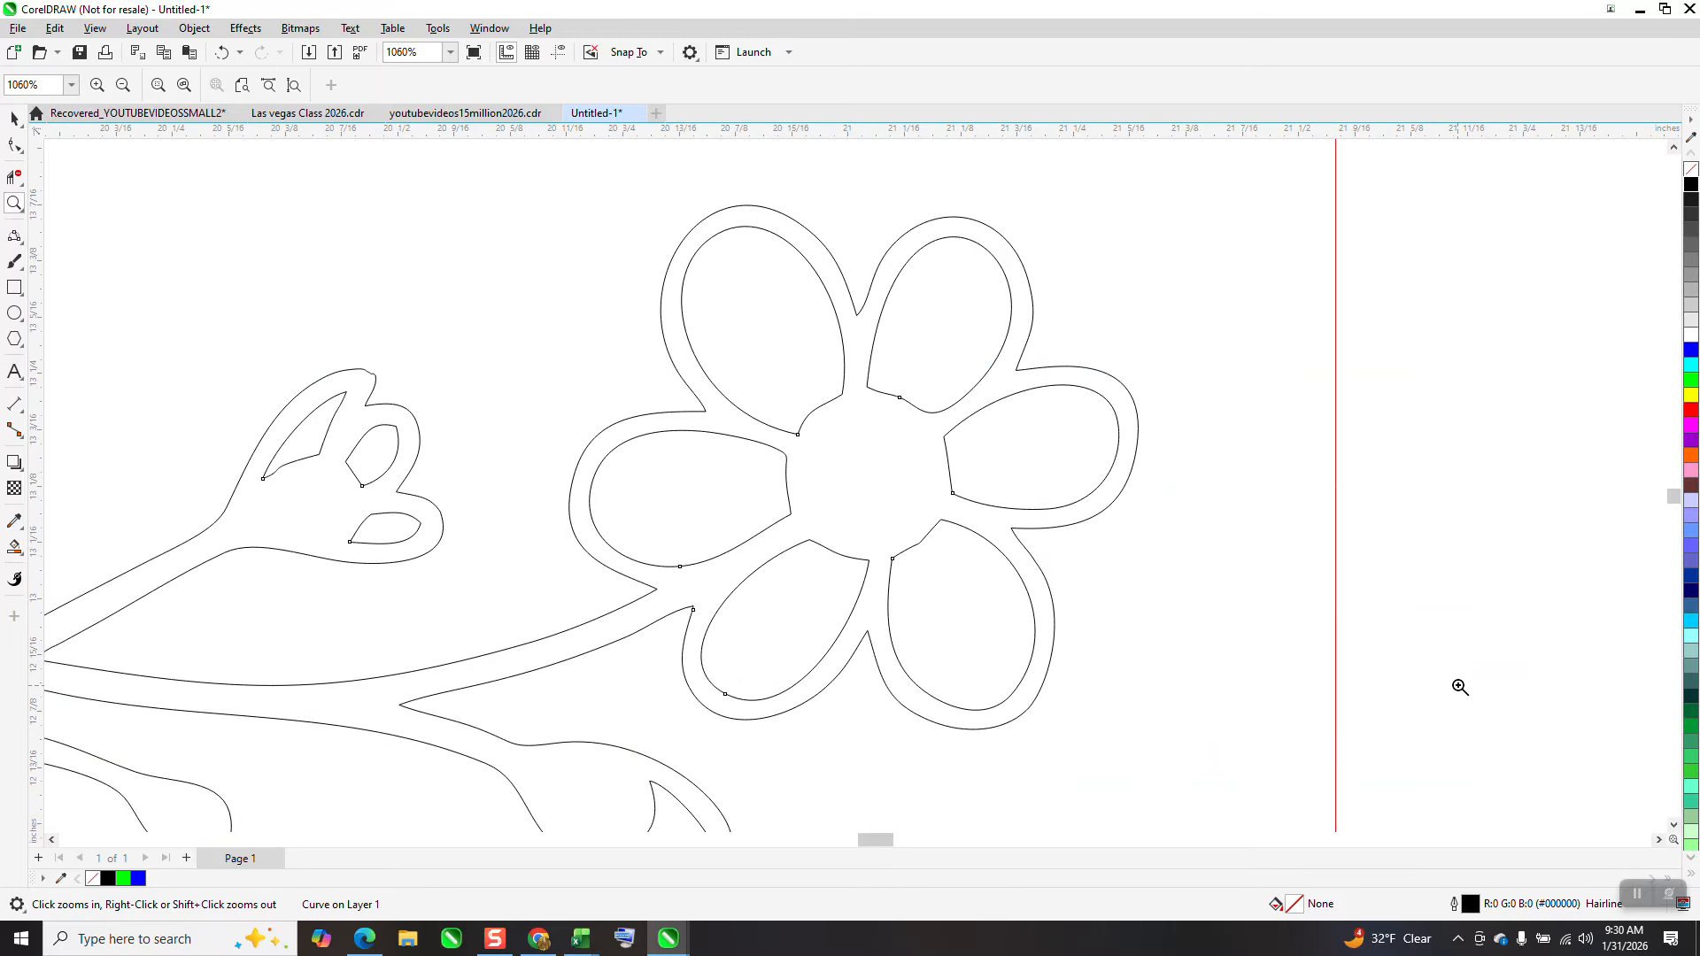
{"action": "scroll", "coordinate": [1151, 572], "scroll_direction": "down", "scroll_amount": 3}
{"action": "scroll", "coordinate": [1128, 588], "scroll_direction": "down", "scroll_amount": 2}
{"action": "scroll", "coordinate": [1128, 597], "scroll_direction": "down", "scroll_amount": 2}
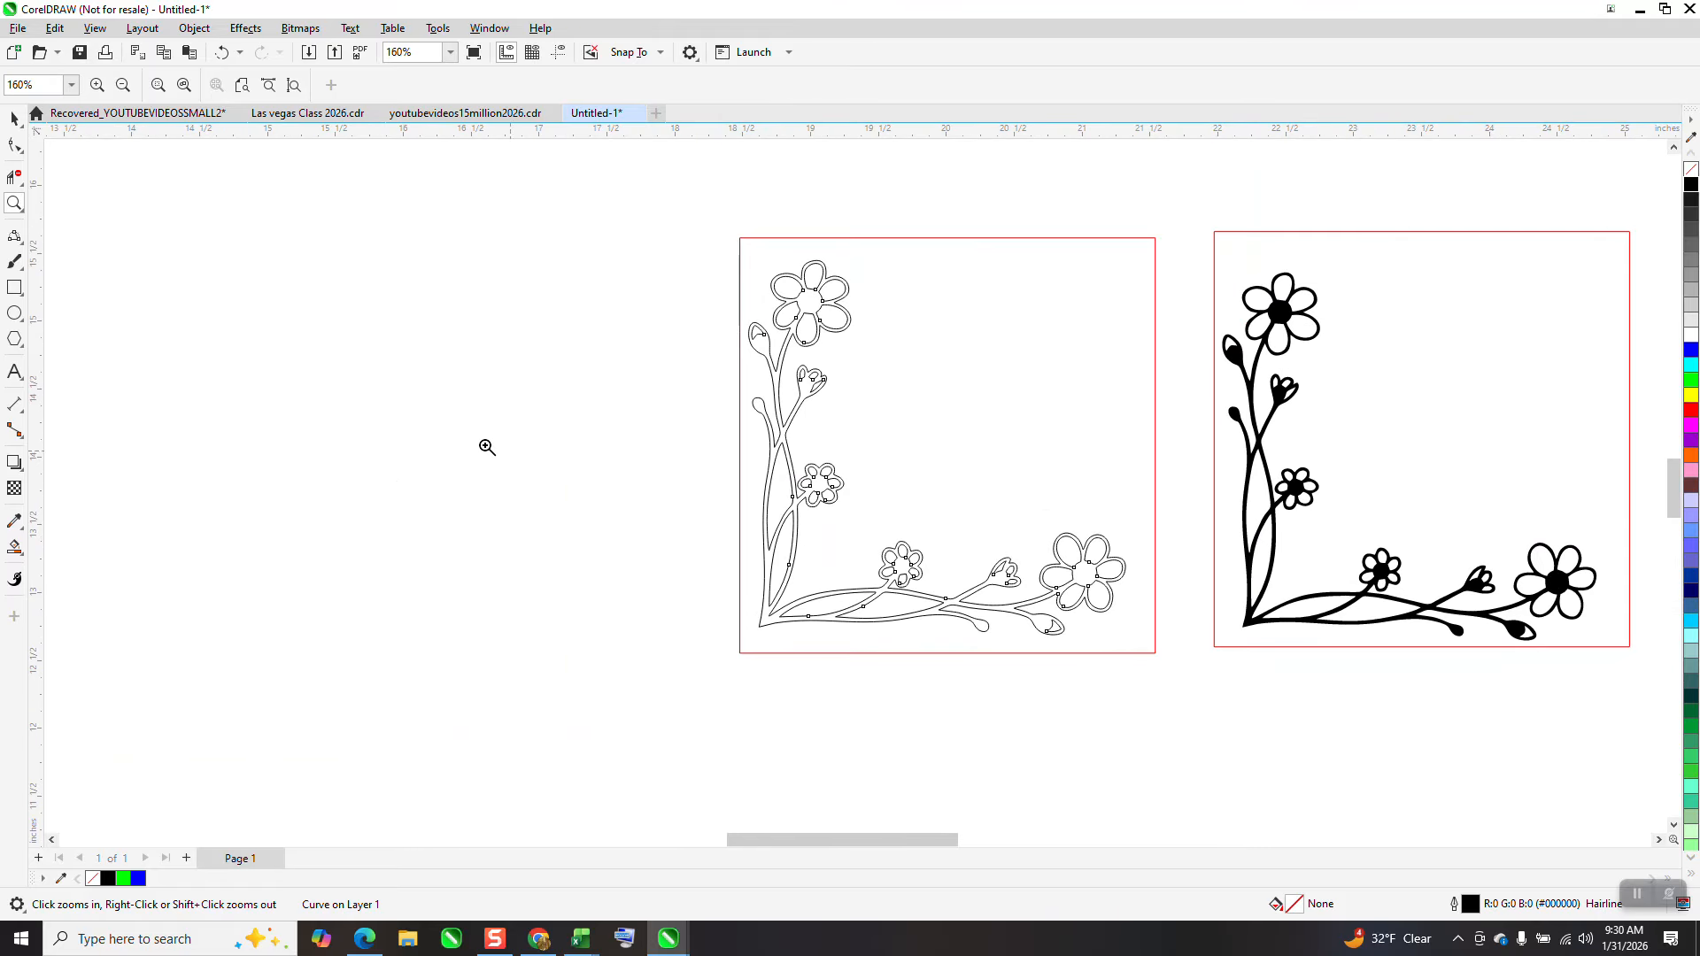
Use Smart Fill with a green fill and no outline inside the corner design to create a filled shape
{"action": "left_click", "coordinate": [19, 551]}
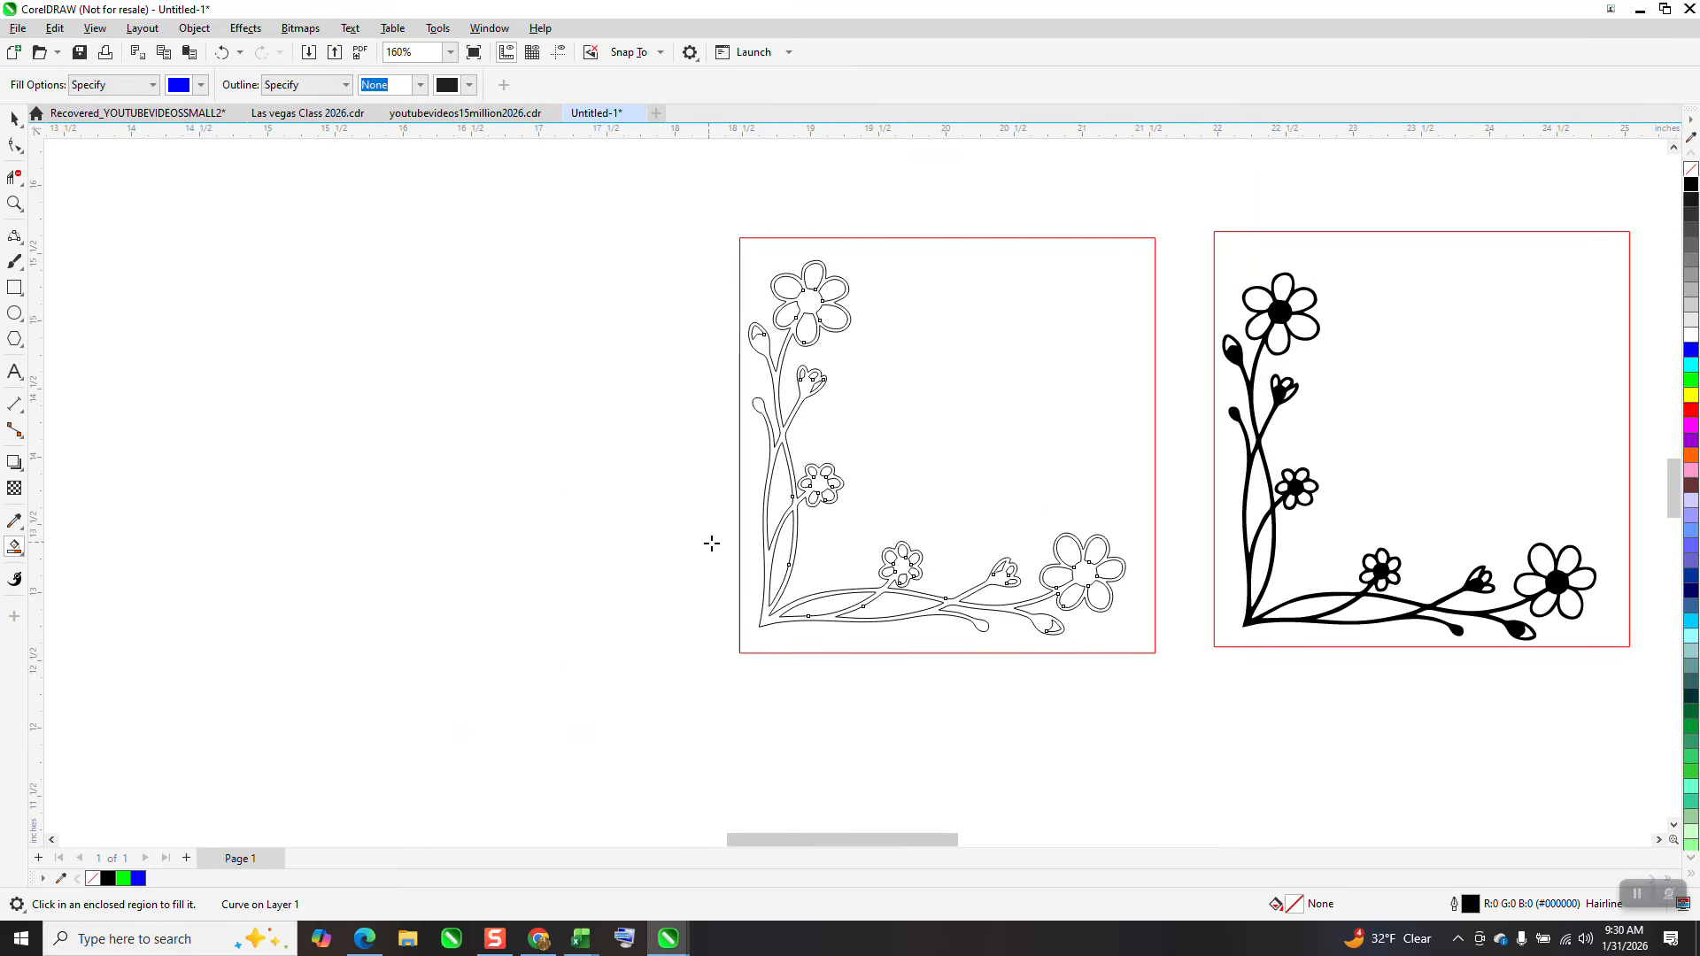
{"action": "left_click", "coordinate": [203, 85]}
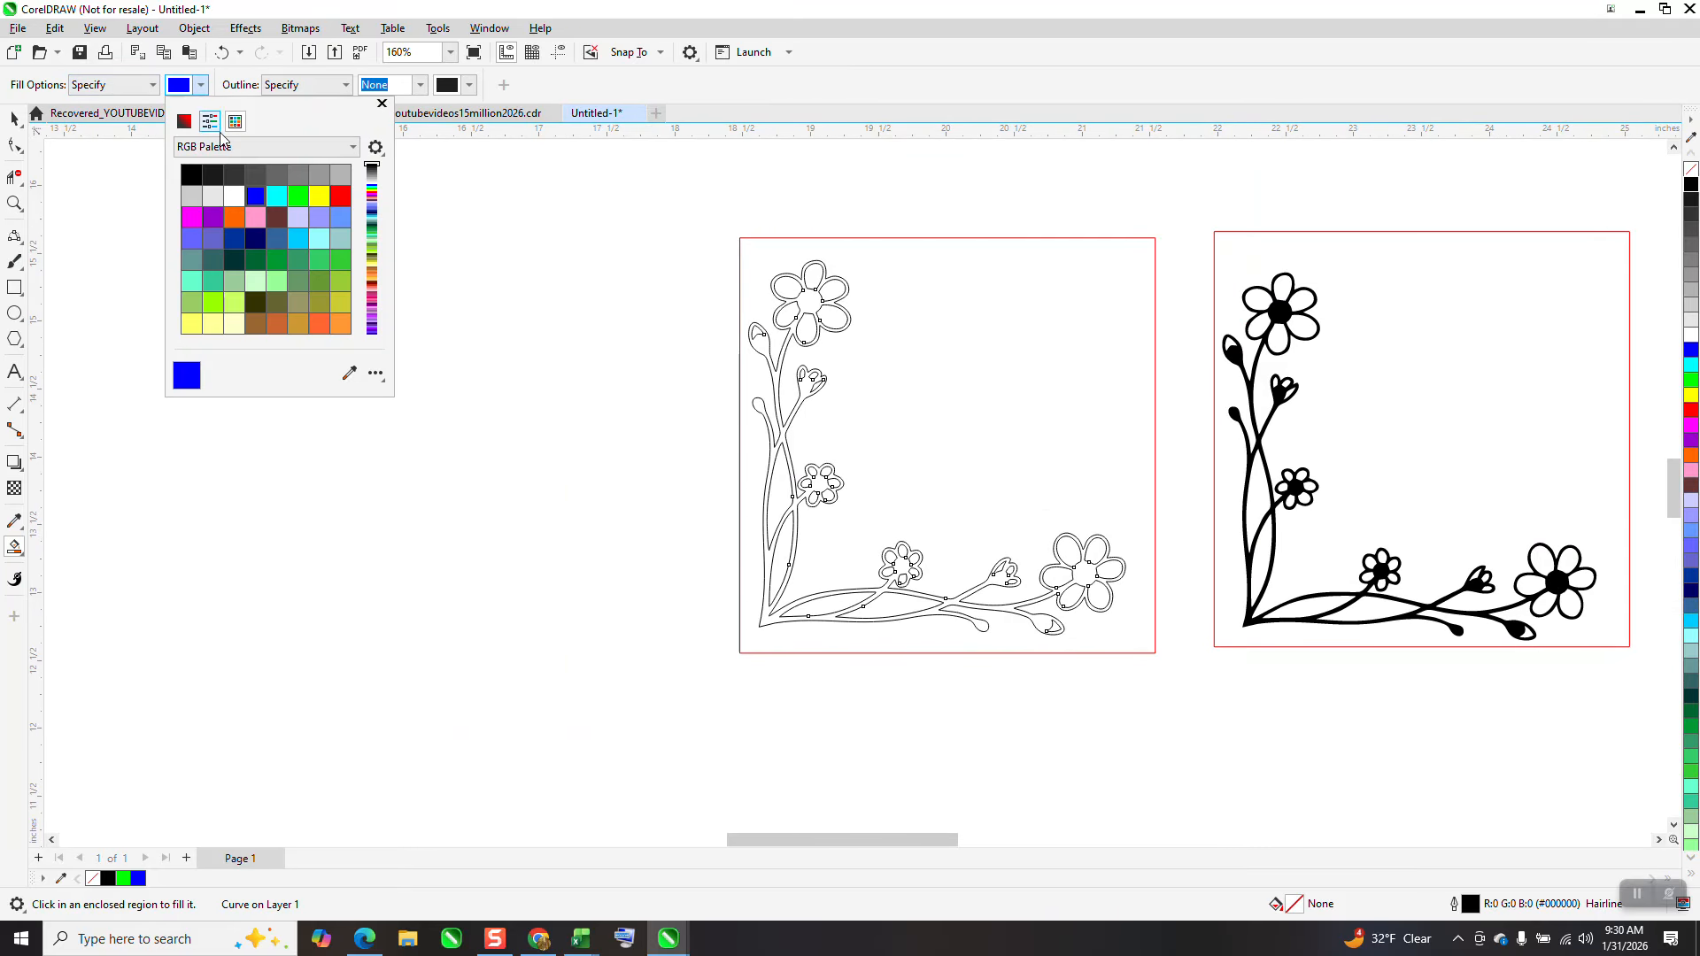
{"action": "left_click", "coordinate": [299, 196]}
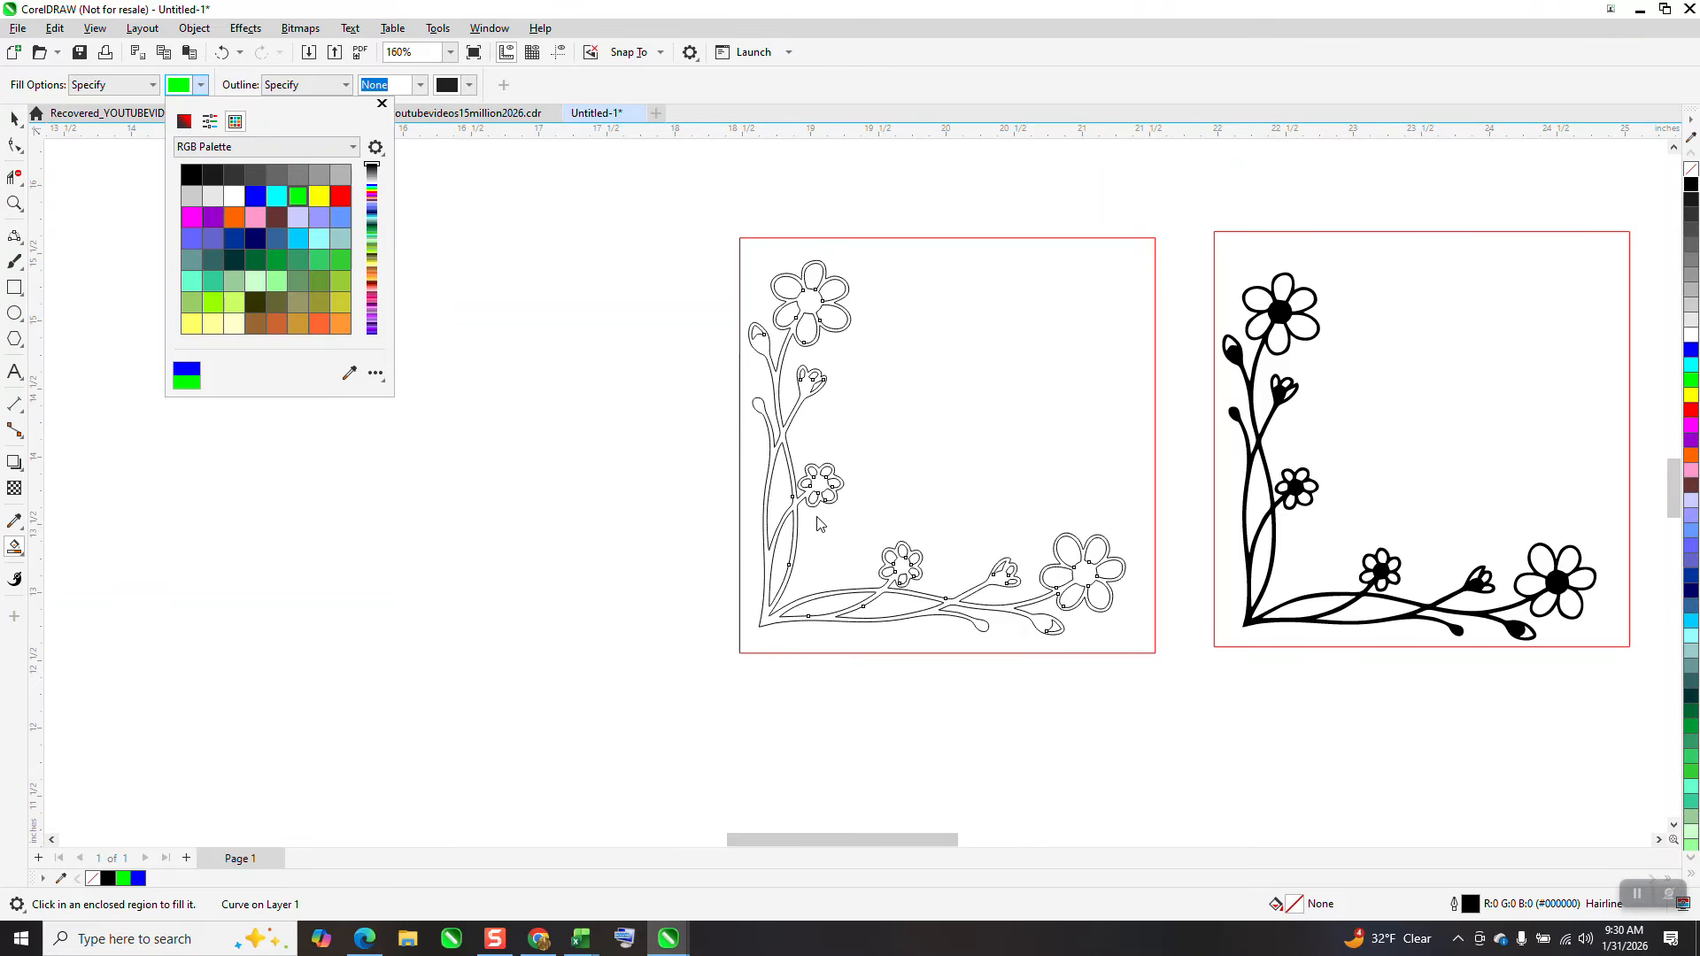
{"action": "left_click", "coordinate": [768, 622]}
{"action": "left_click", "coordinate": [769, 622]}
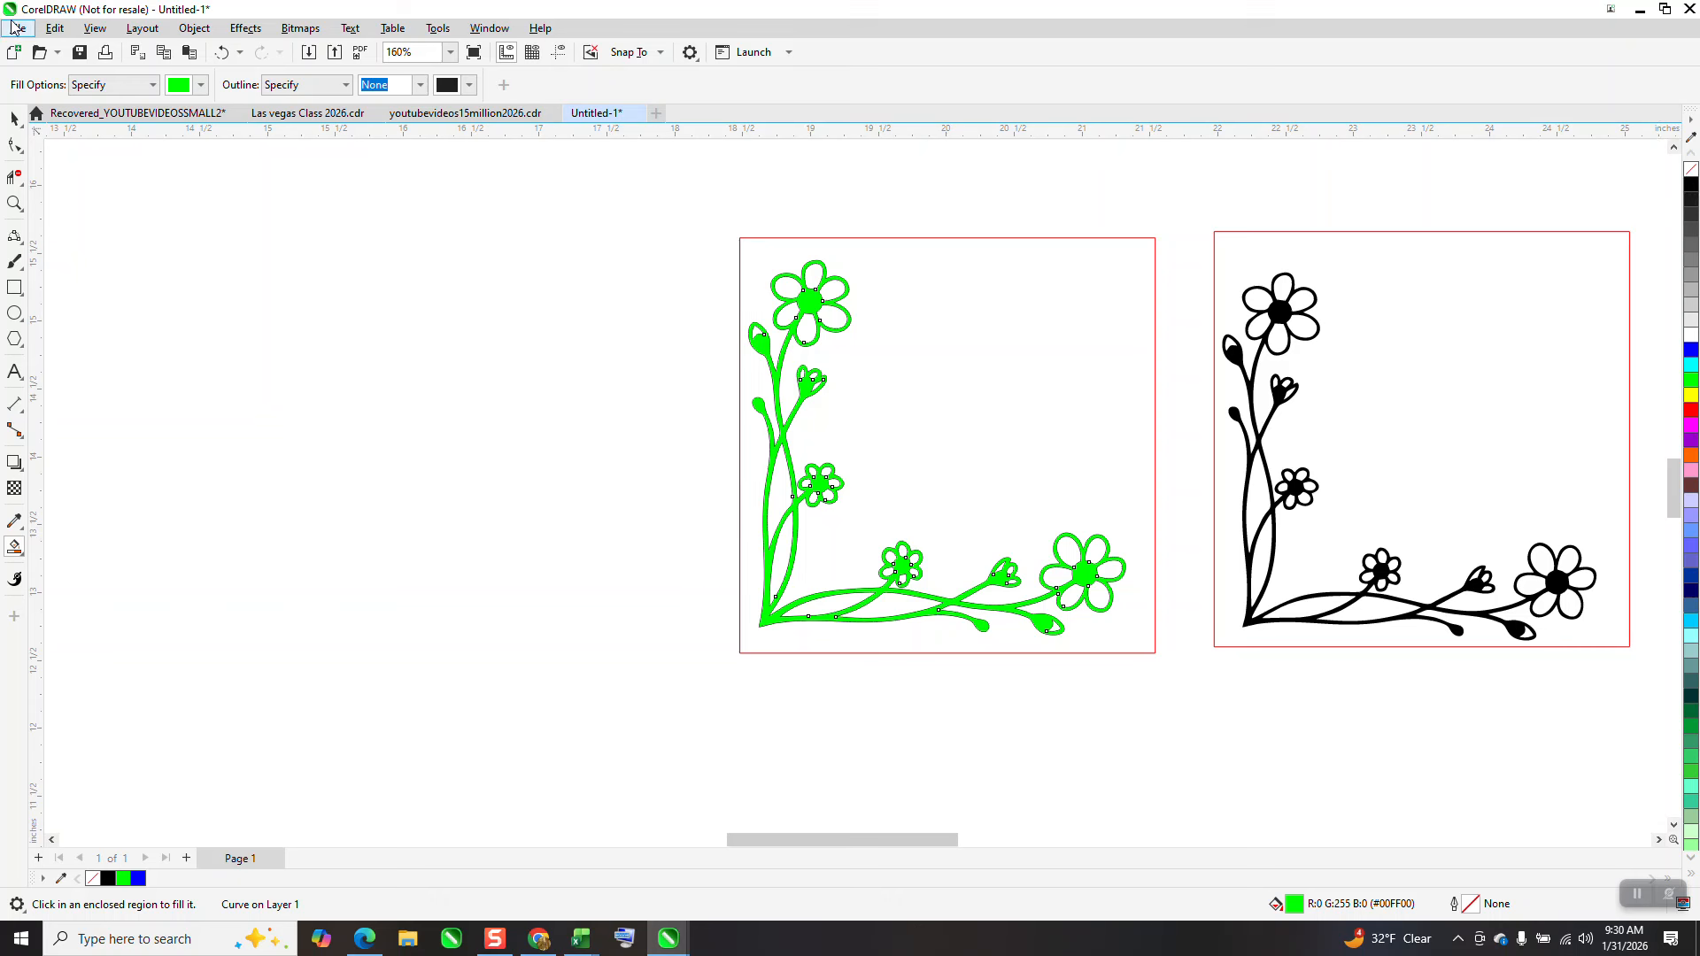
Move the green filled shape aside and delete the original outline design
{"action": "left_click", "coordinate": [14, 118]}
{"action": "left_click_drag", "start_coordinate": [794, 320], "coordinate": [328, 280]}
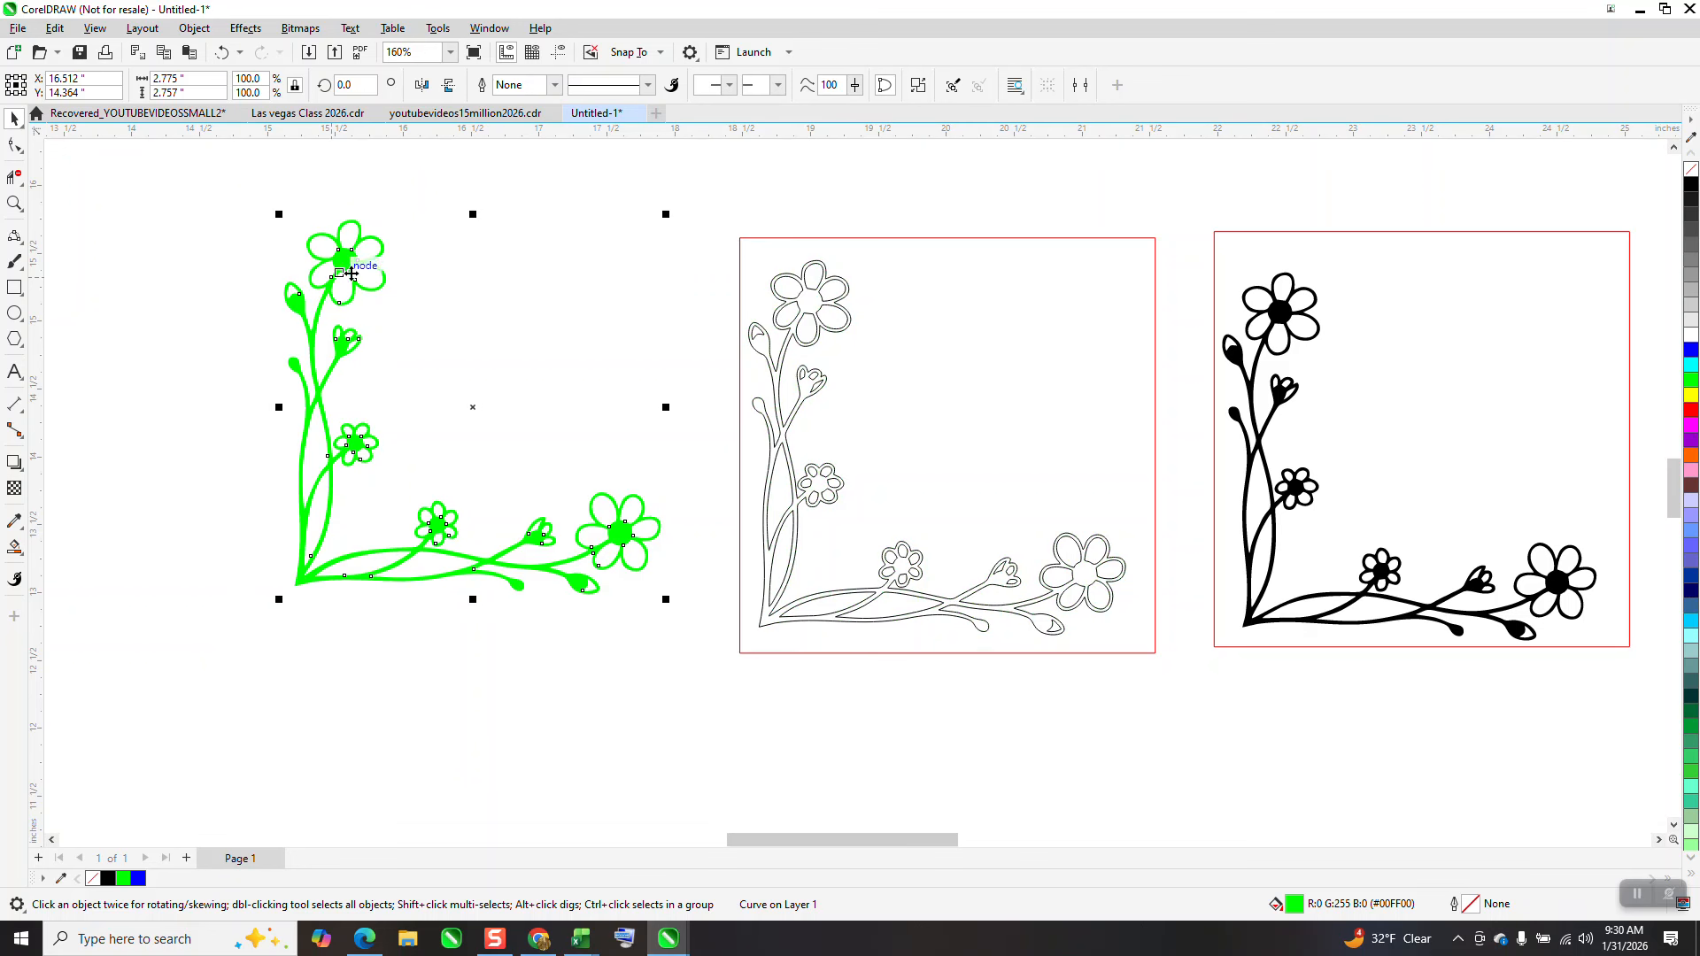
{"action": "left_click", "coordinate": [852, 324]}
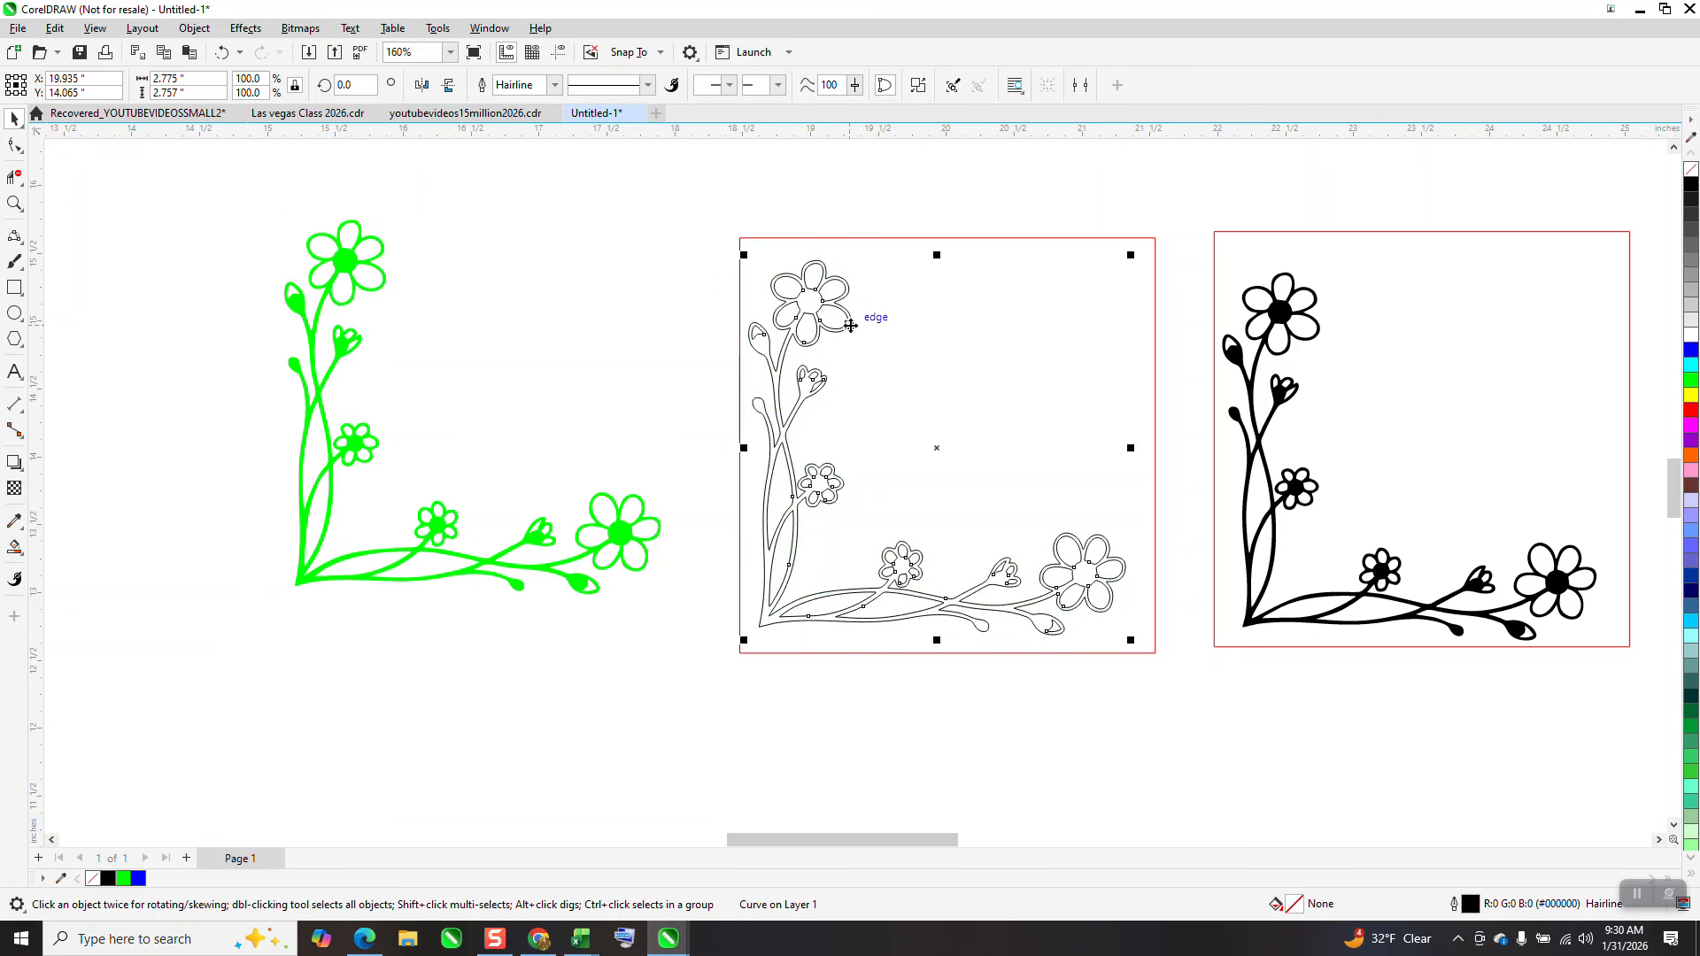
{"action": "key", "text": "Delete"}
Move the green shape into the middle frame and delete that frame rectangle
{"action": "left_click_drag", "start_coordinate": [535, 541], "coordinate": [995, 589]}
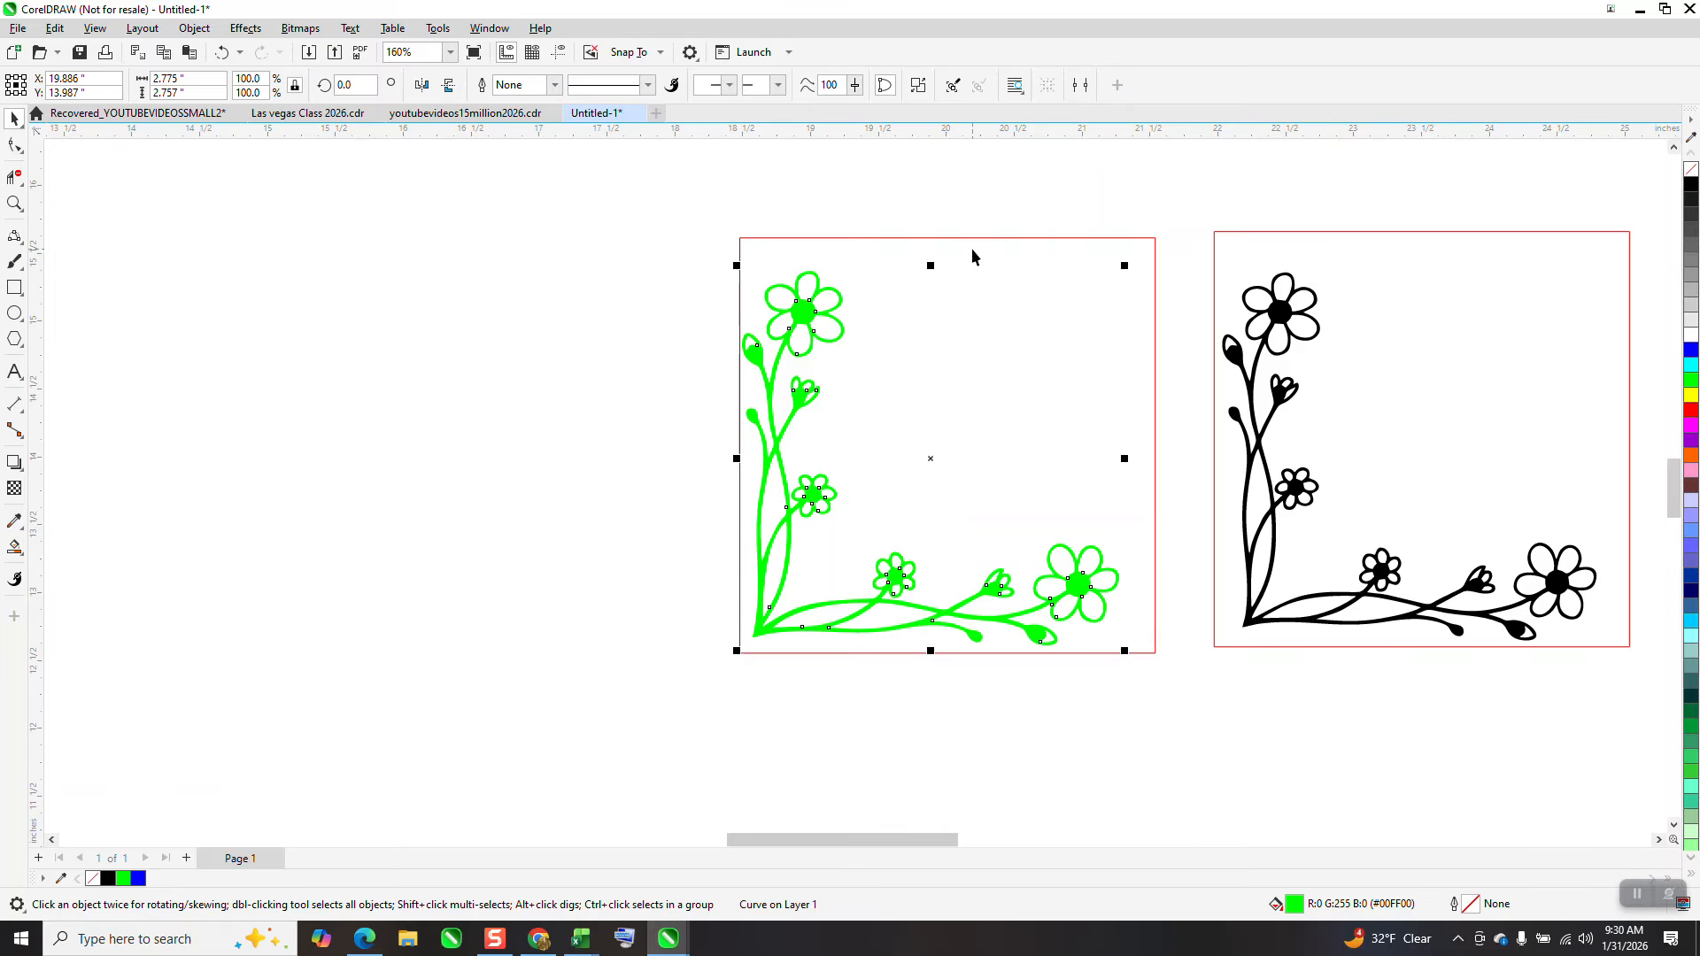
{"action": "left_click", "coordinate": [972, 252]}
{"action": "left_click", "coordinate": [949, 239]}
{"action": "key", "text": "Delete"}
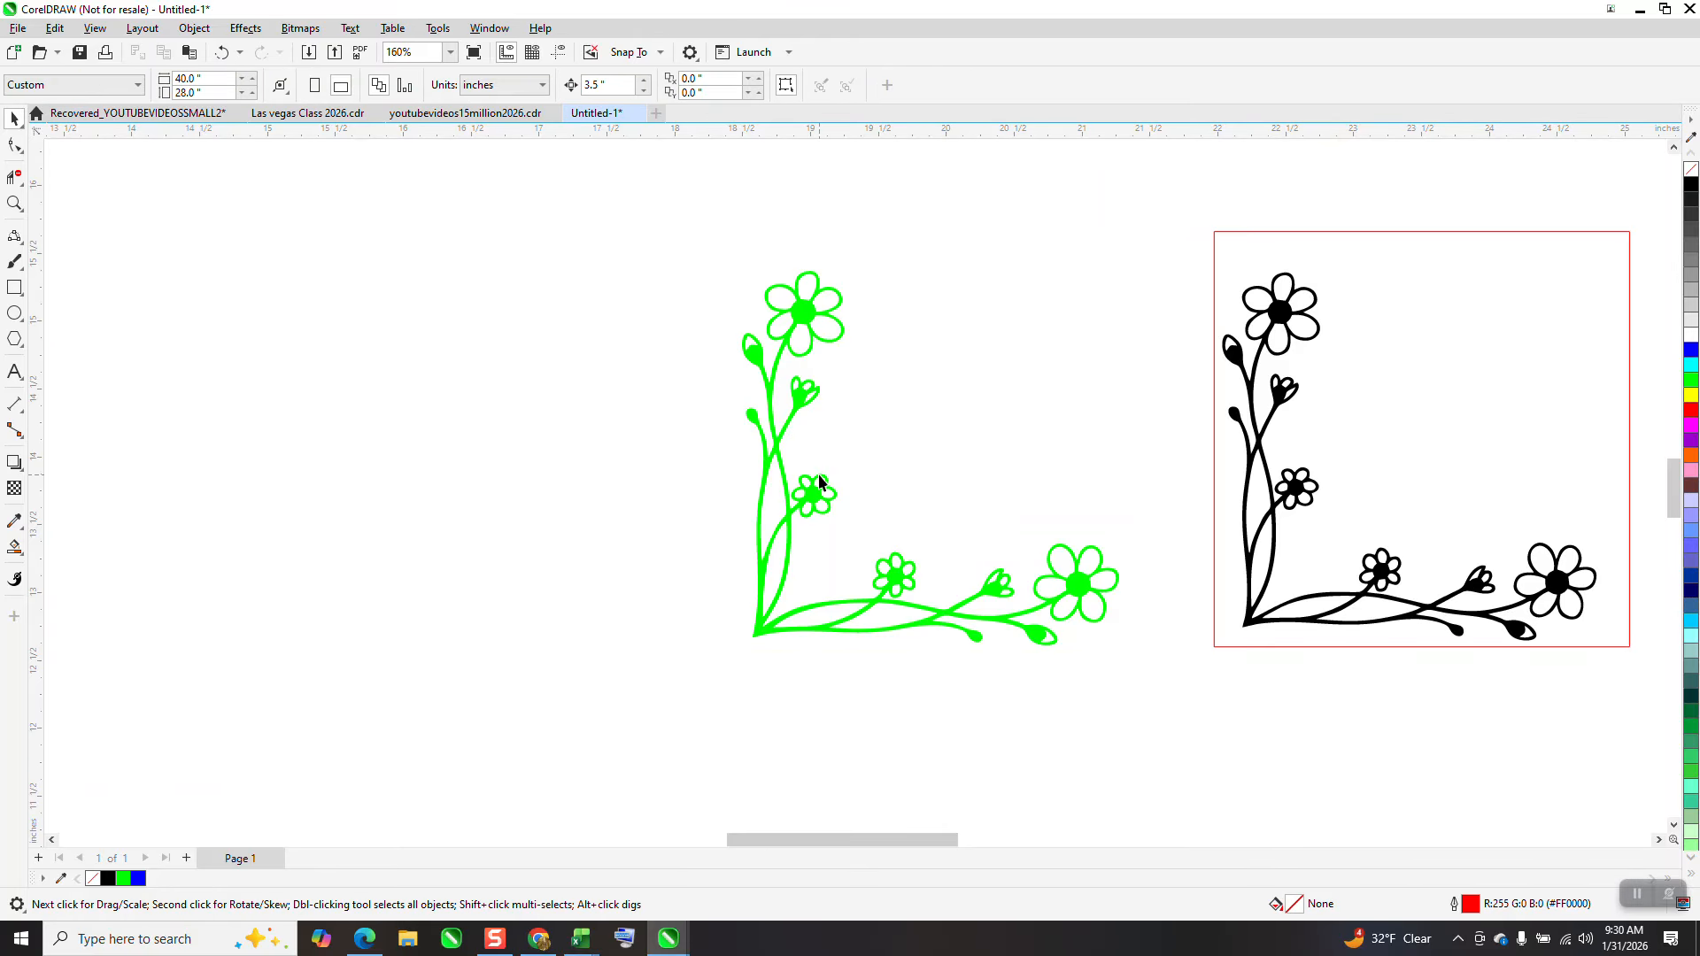
Create copies mirrored horizontally and vertically and snap the copy's corner to form a full floral frame
{"action": "left_click_drag", "start_coordinate": [819, 482], "coordinate": [494, 493]}
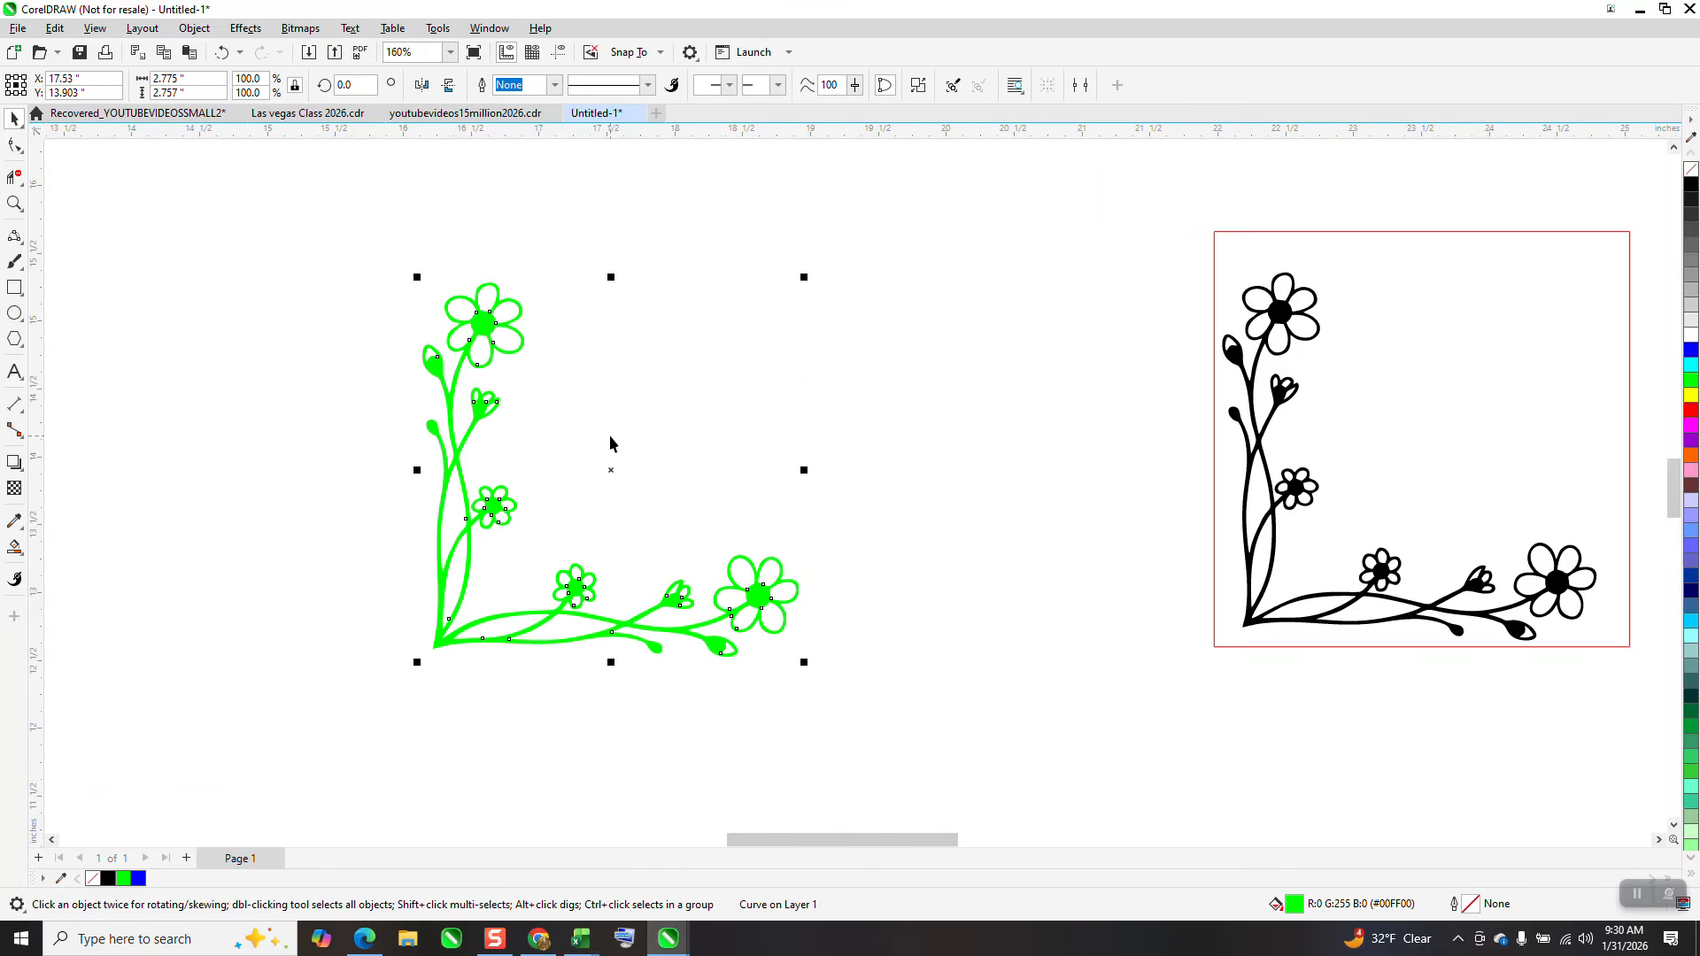
{"action": "left_click", "coordinate": [423, 85]}
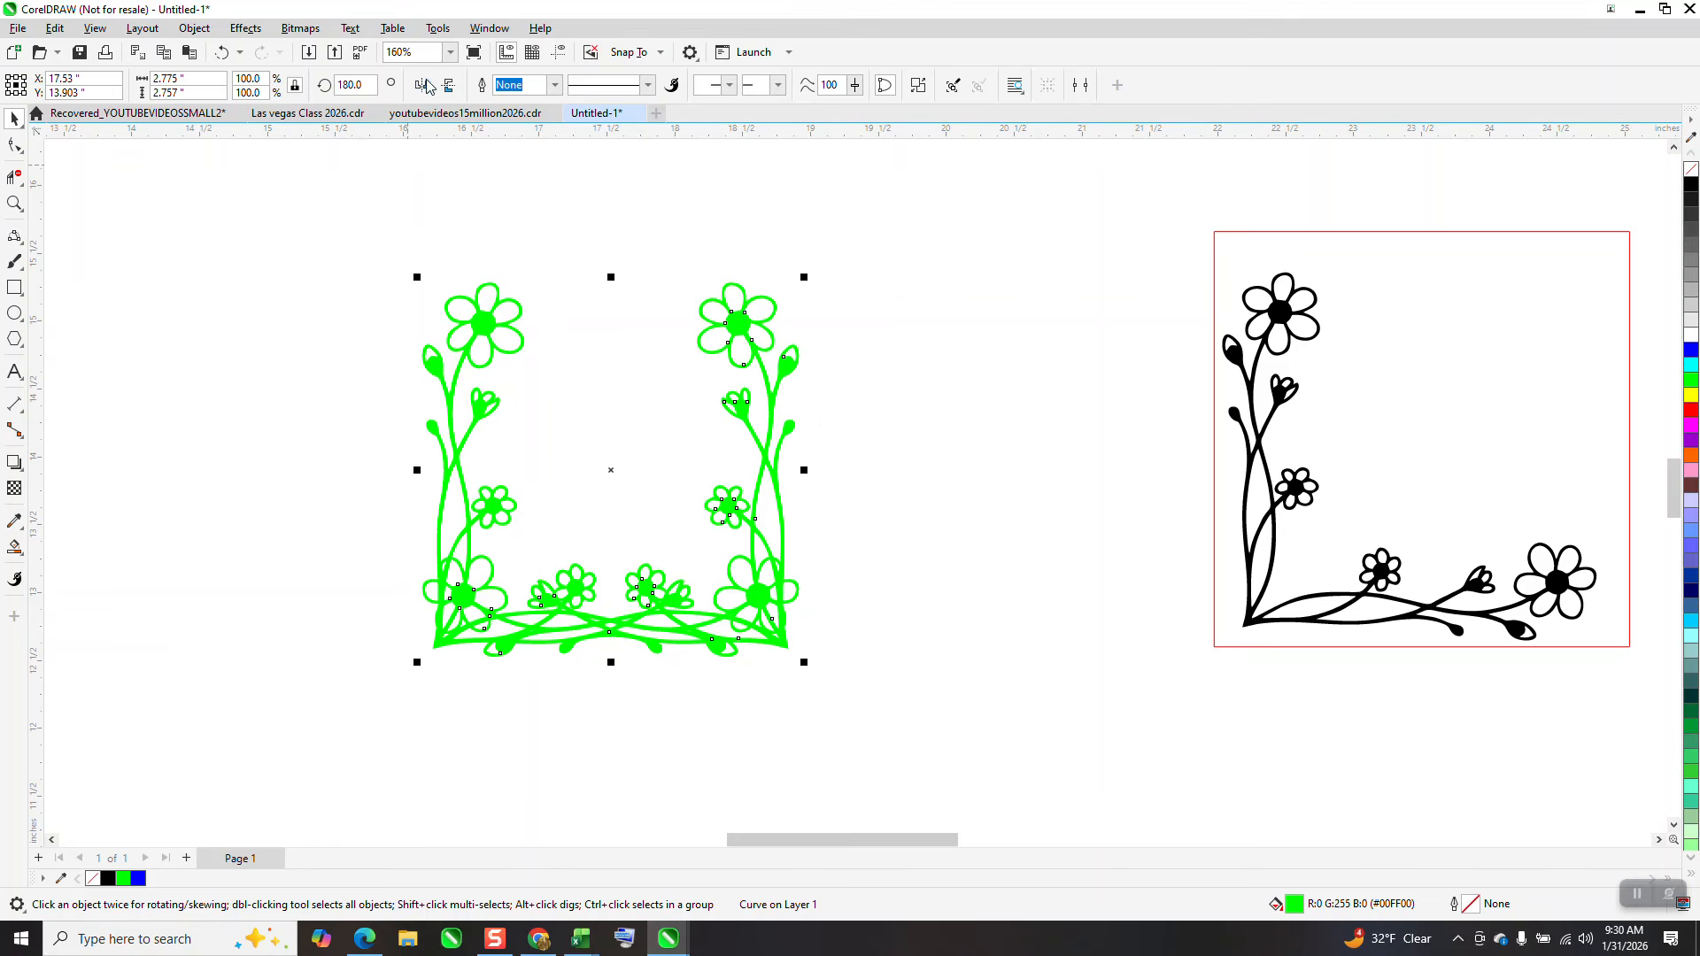
{"action": "left_click", "coordinate": [448, 85]}
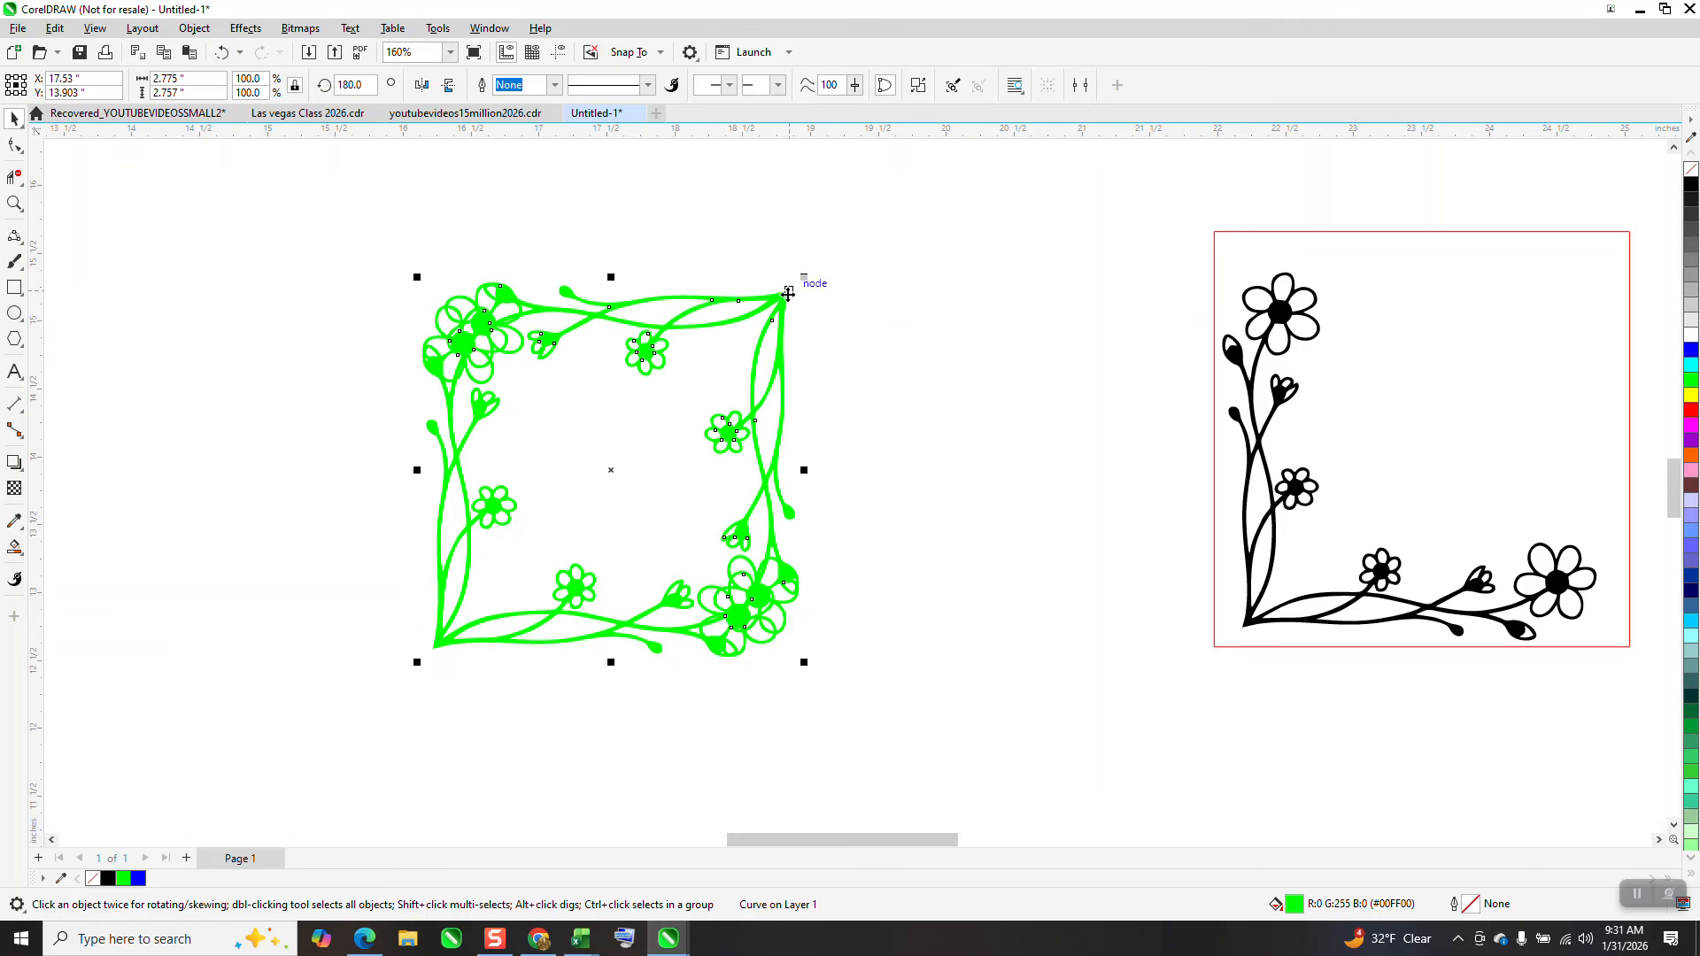
{"action": "left_click_drag", "start_coordinate": [788, 292], "coordinate": [820, 174]}
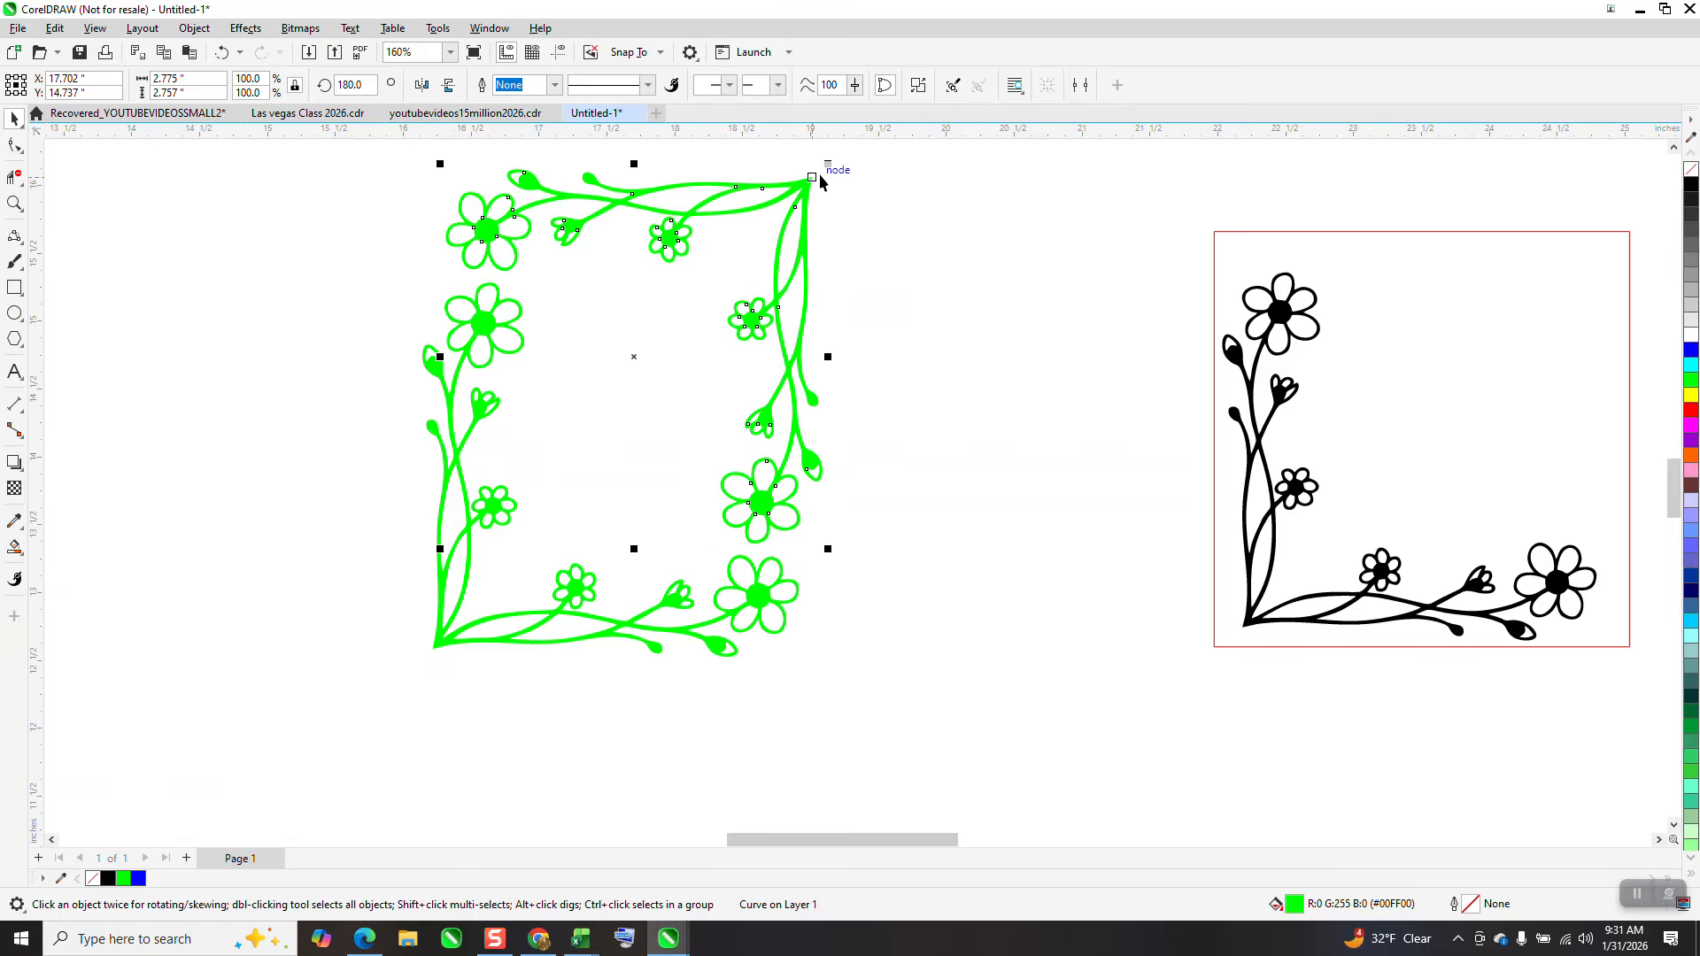
Select both corner pieces and align their right edges
{"action": "scroll", "coordinate": [602, 348], "scroll_direction": "down", "scroll_amount": 1}
{"action": "left_click_drag", "start_coordinate": [366, 168], "coordinate": [940, 630]}
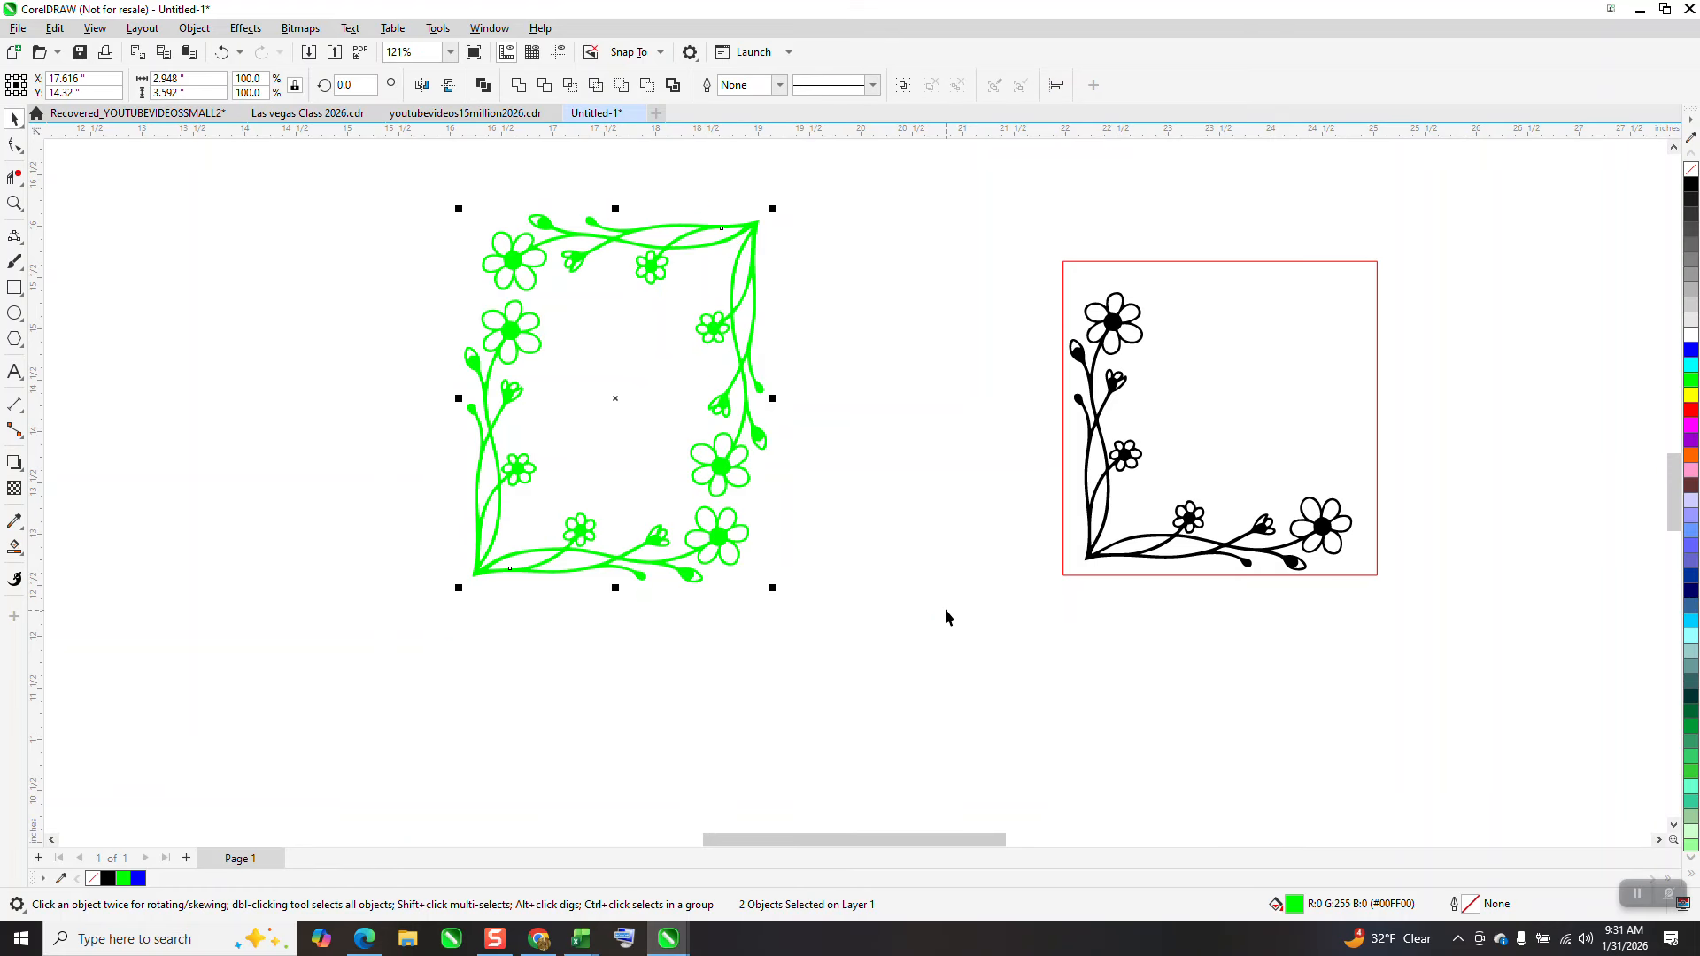
{"action": "key", "text": "r"}
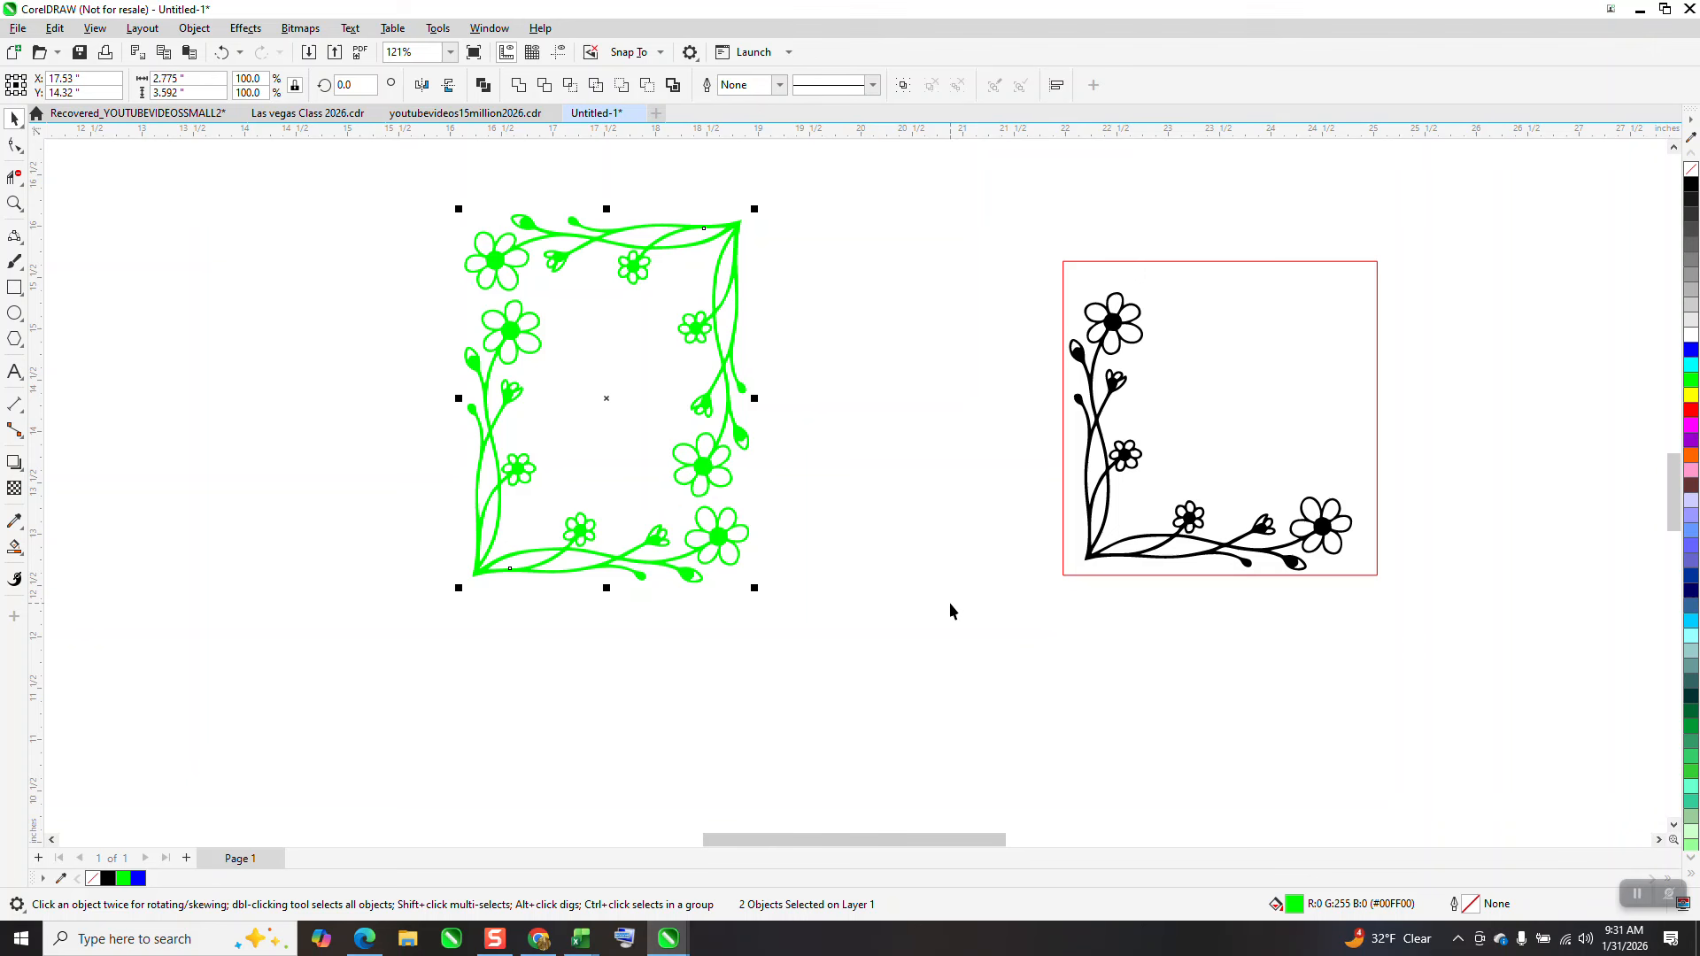
Select both corner pieces and fill them with black
{"action": "left_click", "coordinate": [942, 625]}
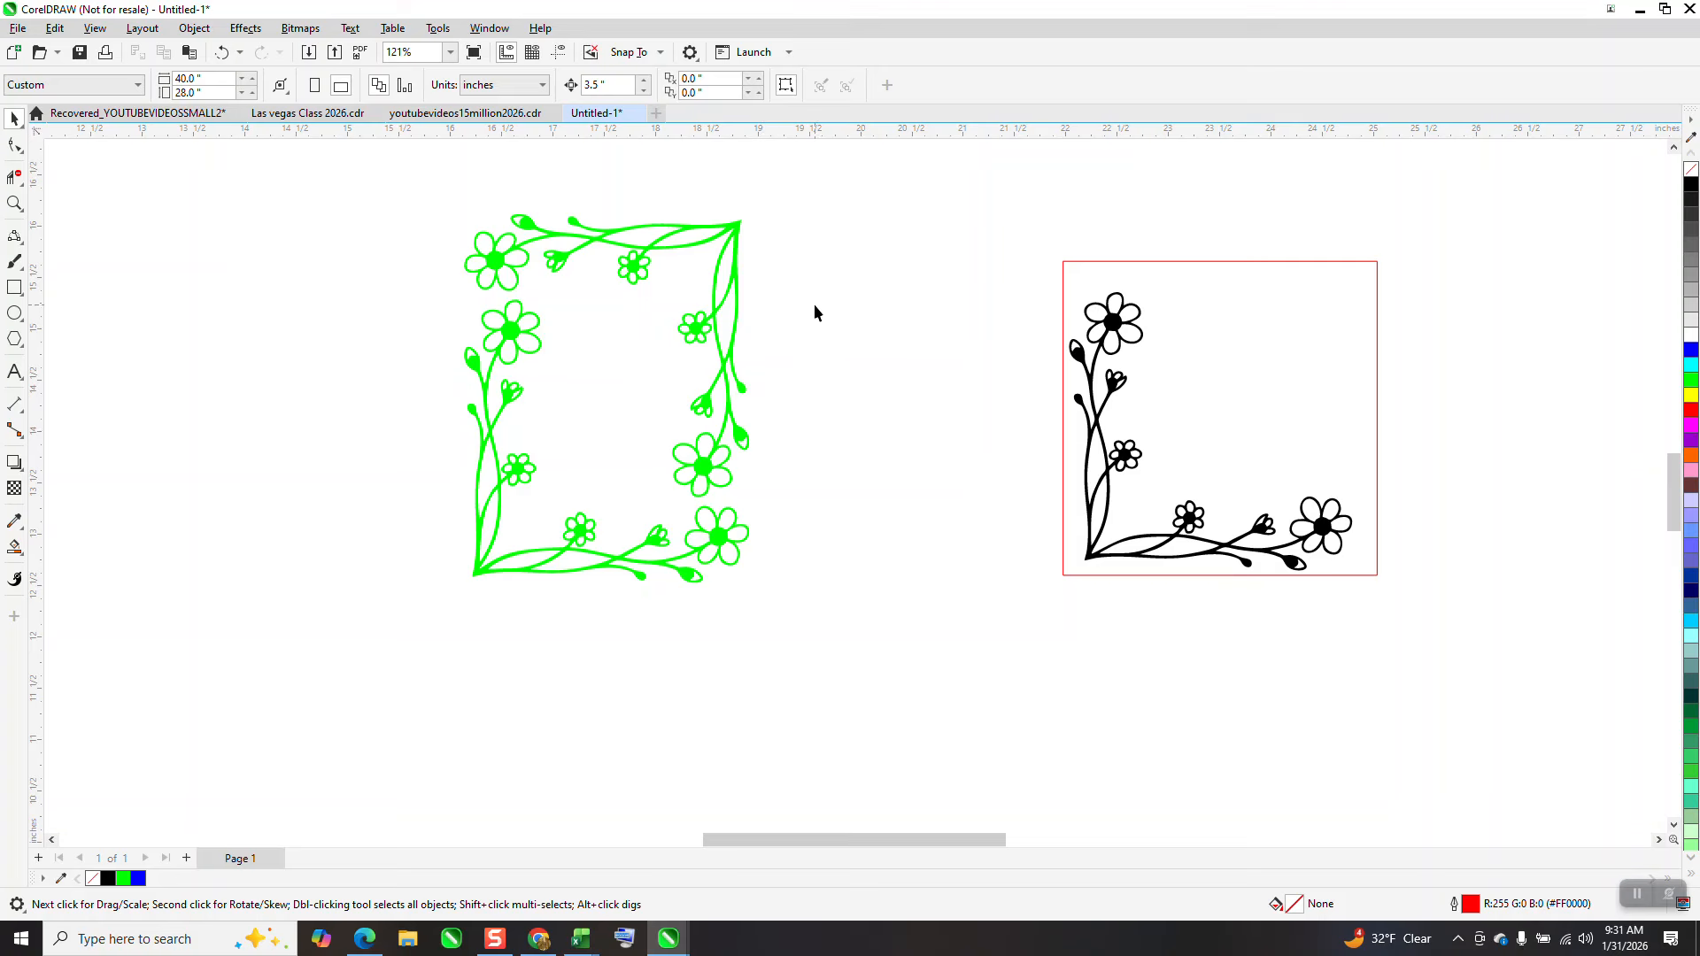
{"action": "left_click_drag", "start_coordinate": [933, 625], "coordinate": [935, 627]}
{"action": "left_click", "coordinate": [1690, 184]}
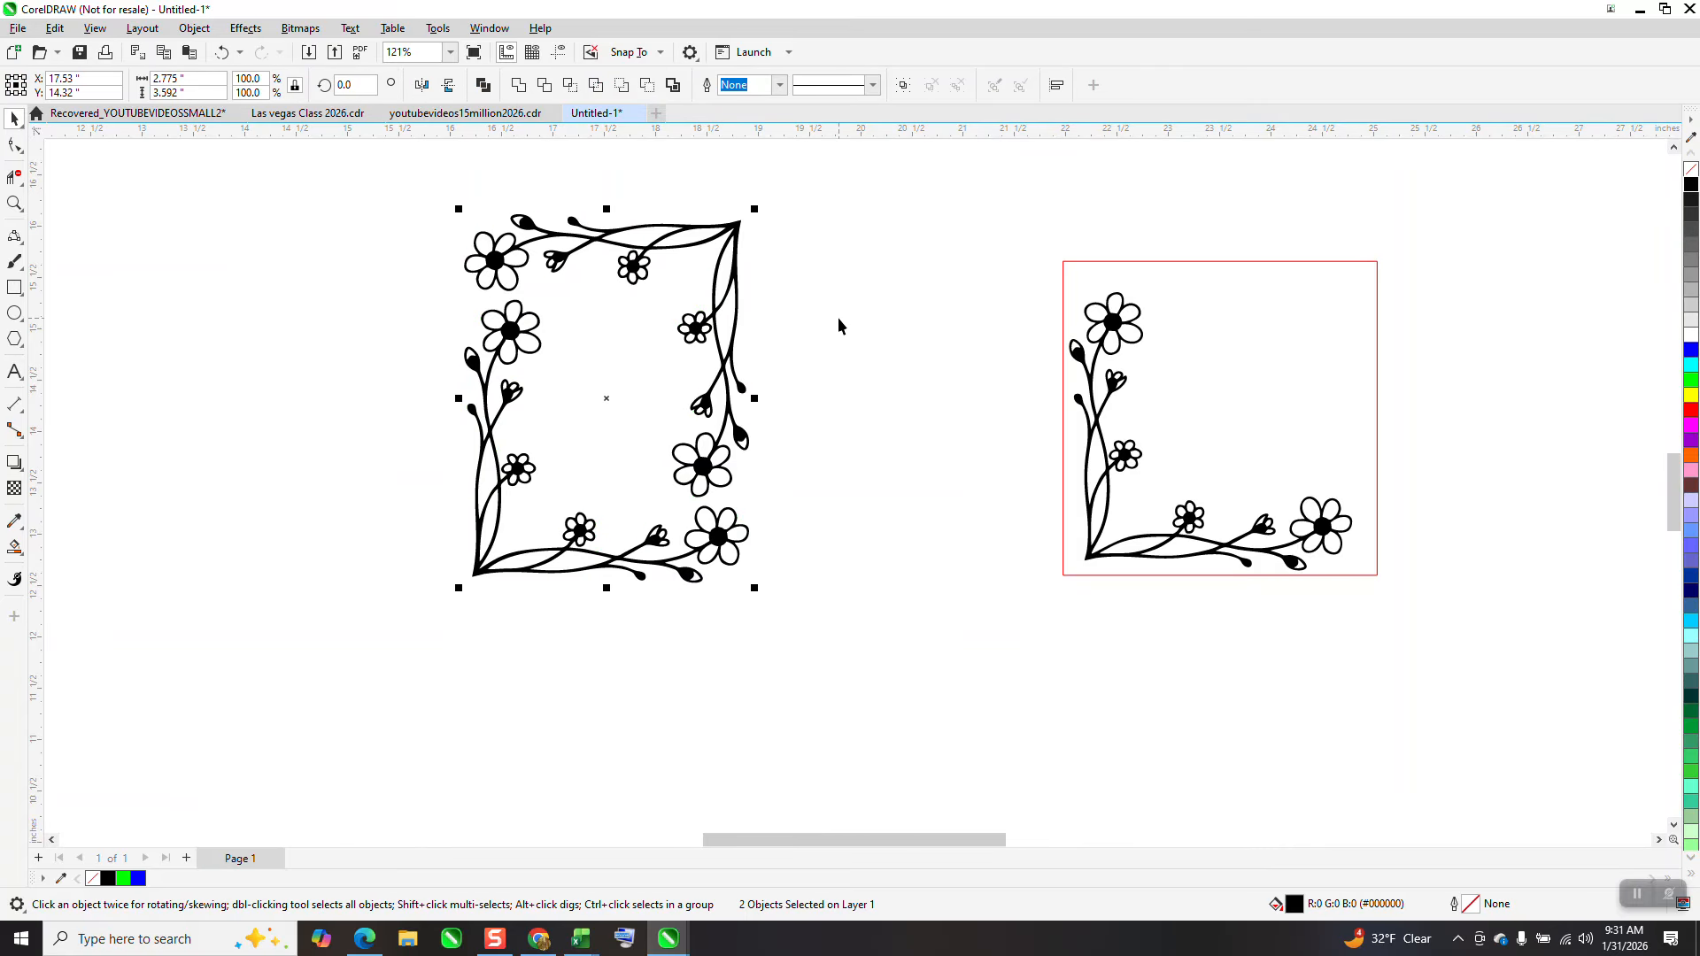